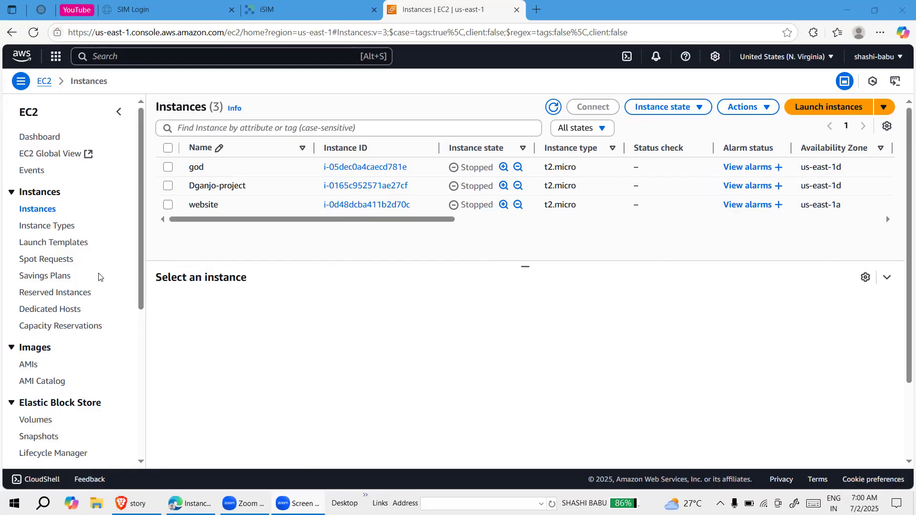
Open the EC2 target groups page and start creating a new target group
scroll(84, 375, down, 5)
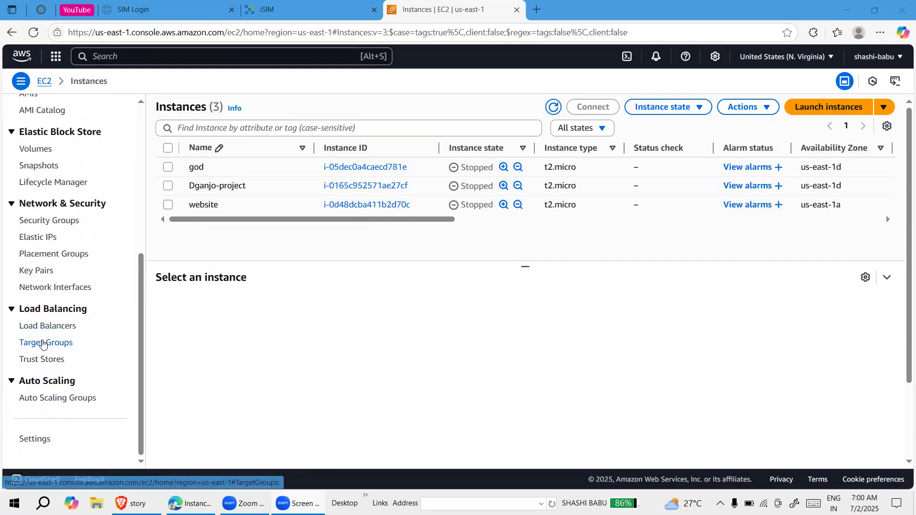
click(61, 326)
scroll(62, 252, up, 5)
scroll(48, 270, down, 5)
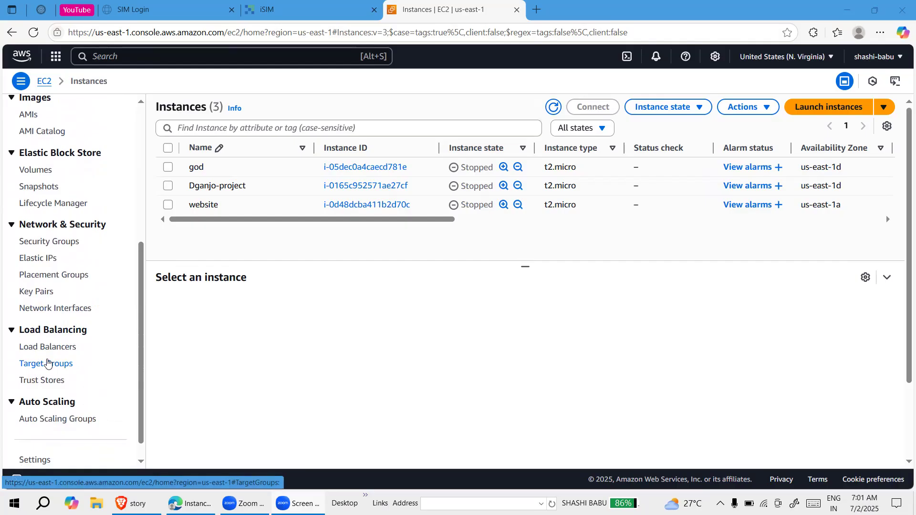
click(47, 362)
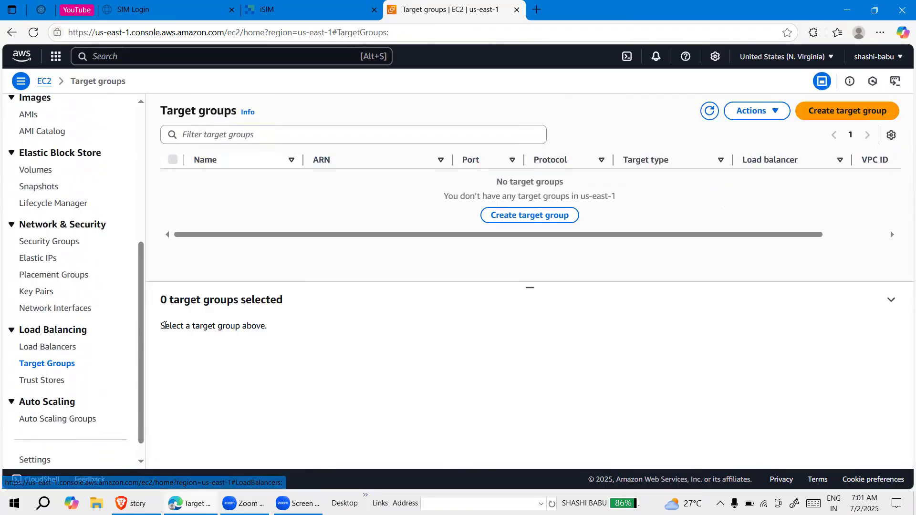
click(530, 217)
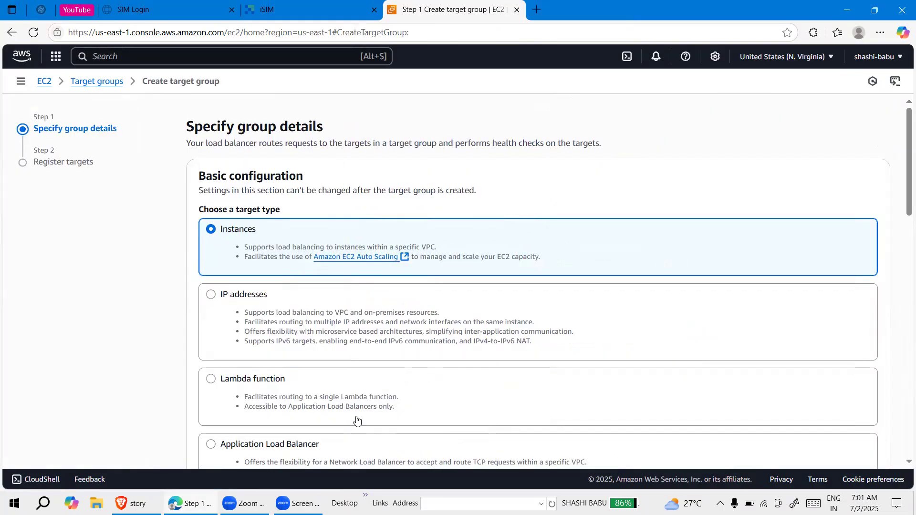
Name the new target group project-tg-as, keeping Instances as the target type
scroll(356, 420, down, 8)
scroll(356, 420, down, 3)
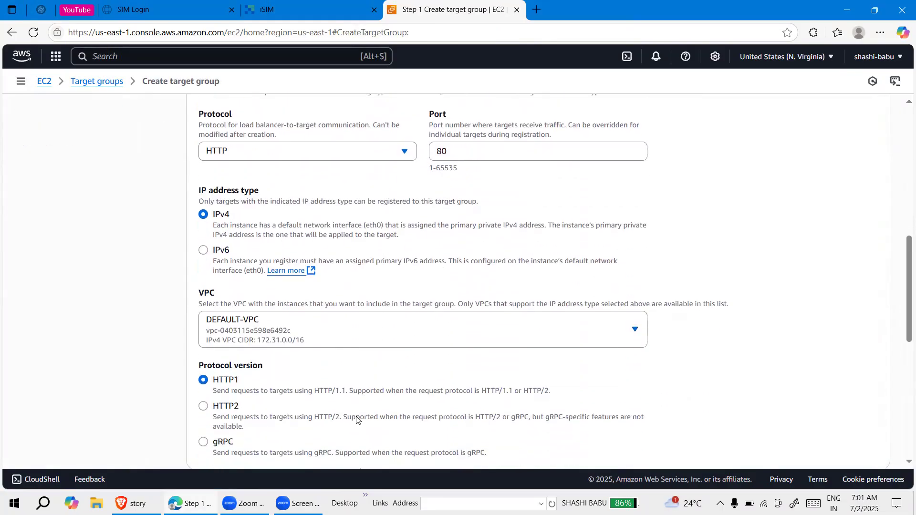
scroll(356, 420, down, 3)
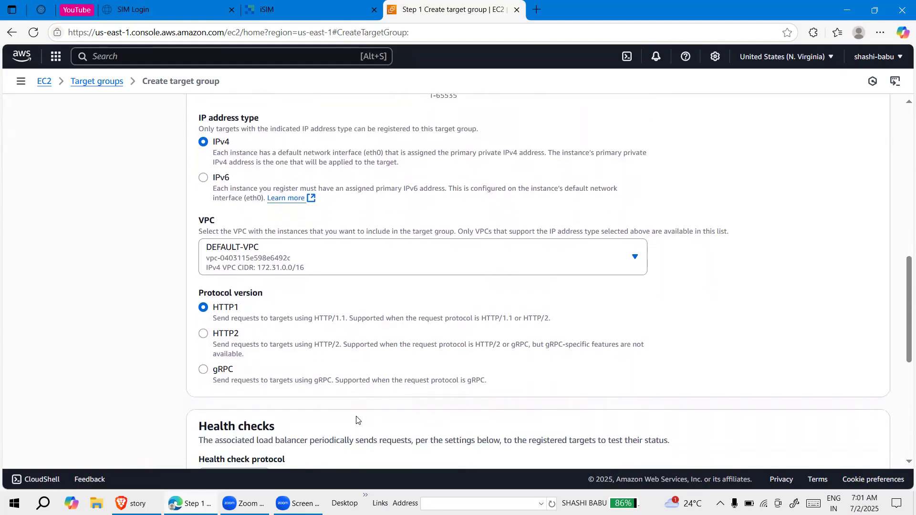
scroll(356, 420, down, 2)
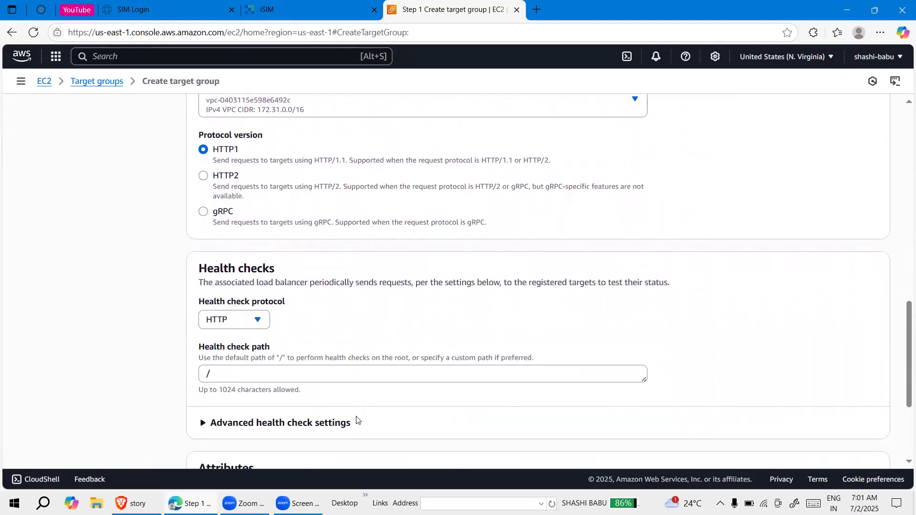
scroll(357, 419, down, 4)
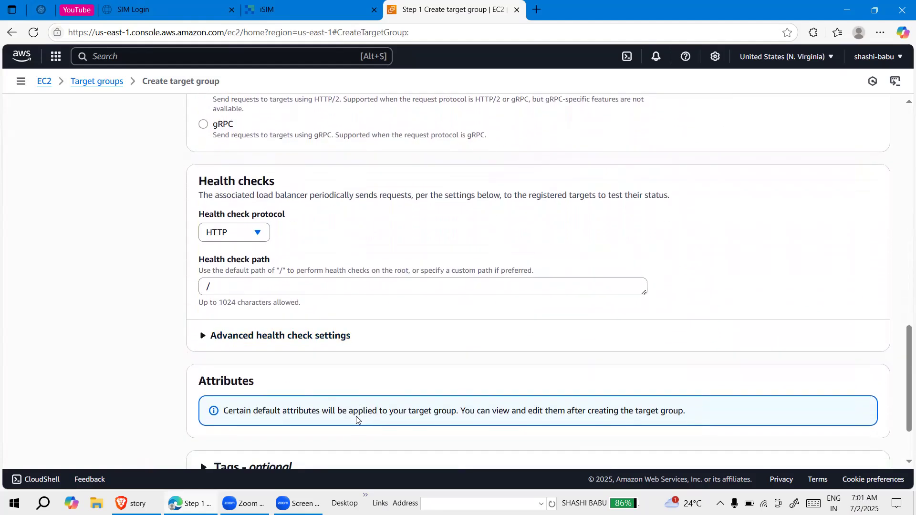
scroll(356, 420, up, 15)
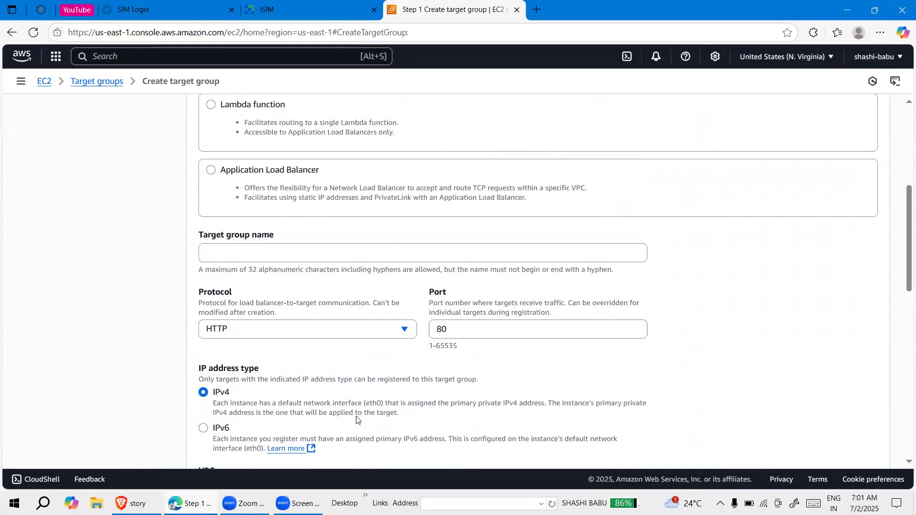
click(255, 330)
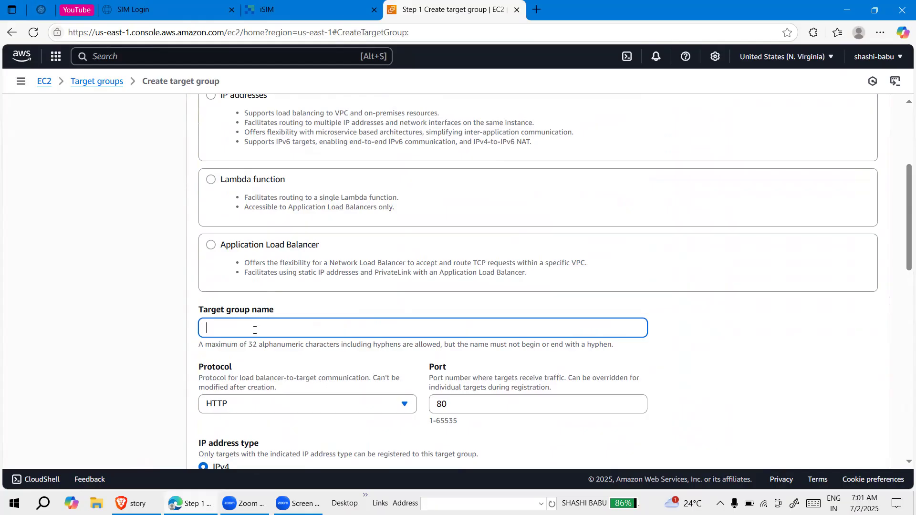
text(project-tg-a)
Keep the default protocol, VPC and health check settings and proceed to target registration
scroll(248, 380, down, 10)
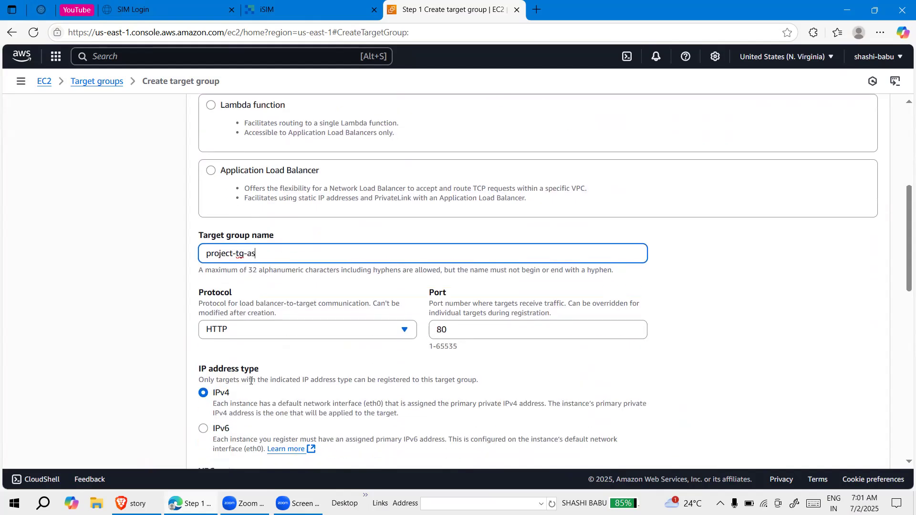
scroll(251, 384, down, 4)
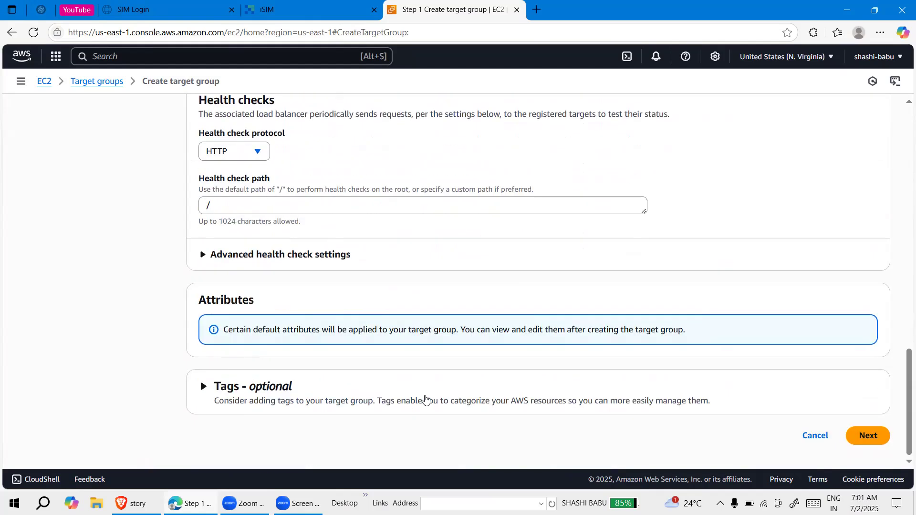
click(862, 437)
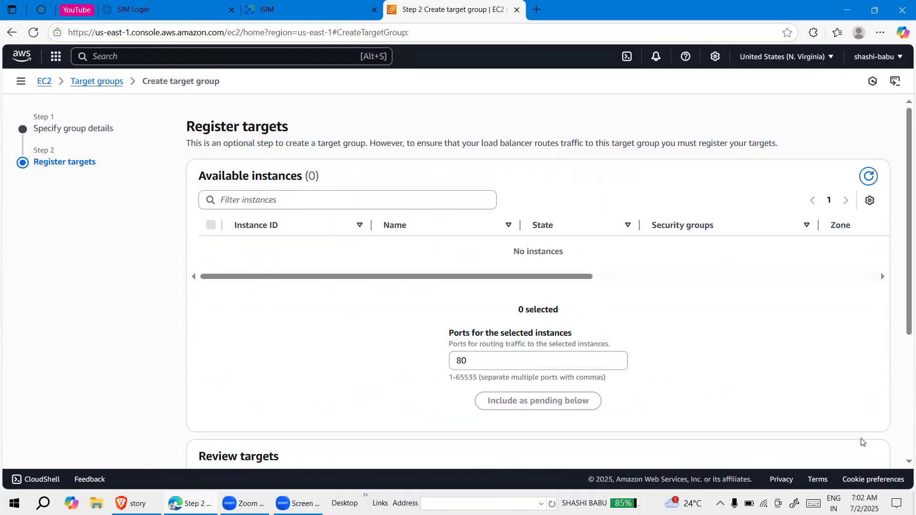
Review the target registration page and create the target group without registering any instances
scroll(462, 278, down, 2)
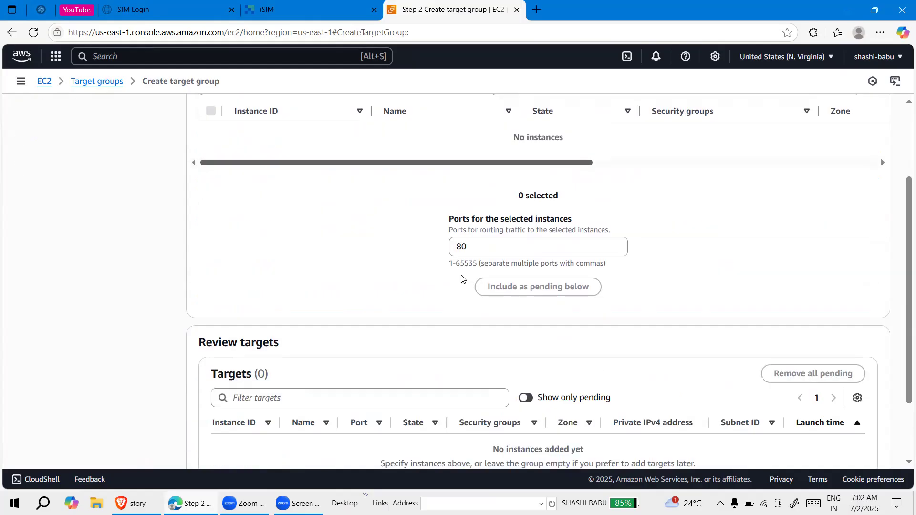
scroll(461, 279, down, 2)
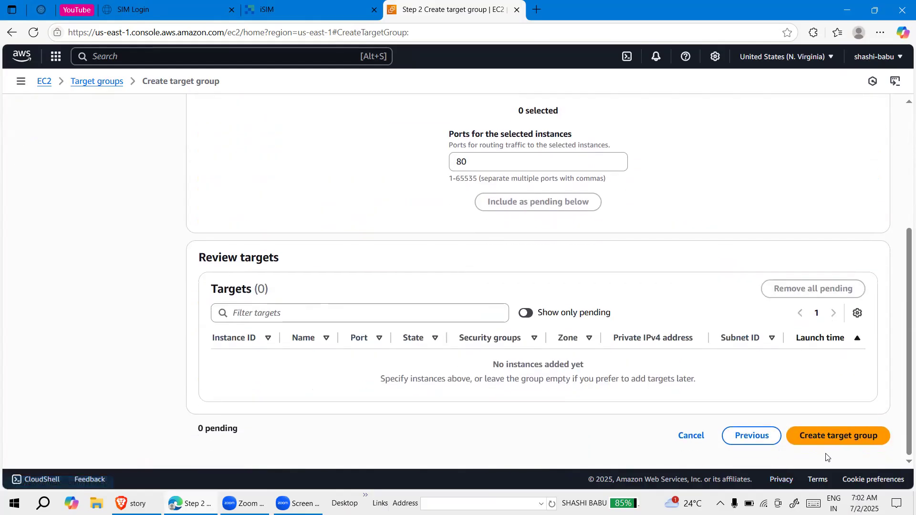
scroll(701, 323, up, 3)
scroll(701, 323, down, 3)
scroll(700, 323, up, 3)
scroll(700, 324, down, 4)
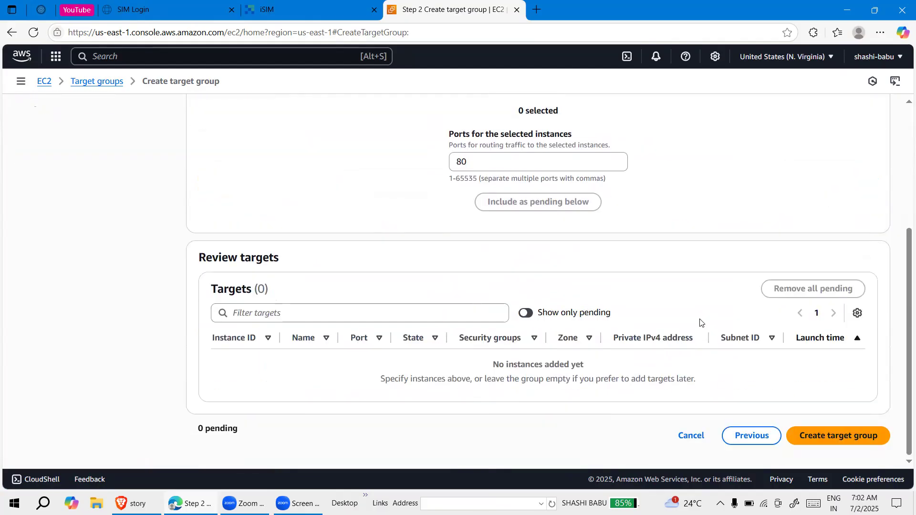
scroll(701, 323, up, 4)
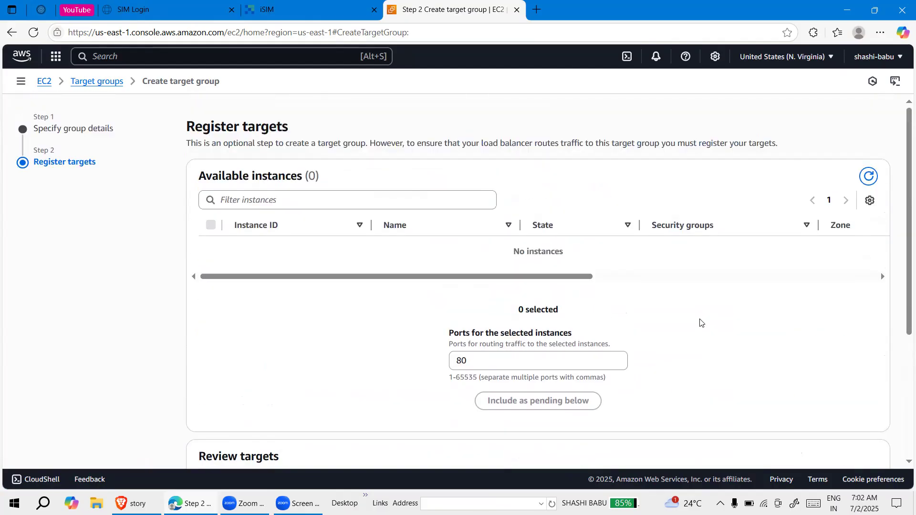
scroll(700, 323, down, 2)
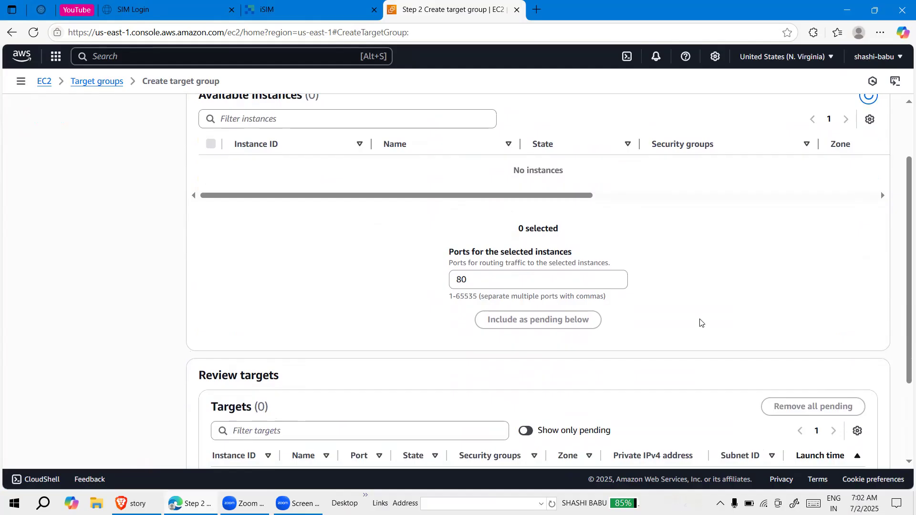
scroll(813, 372, down, 3)
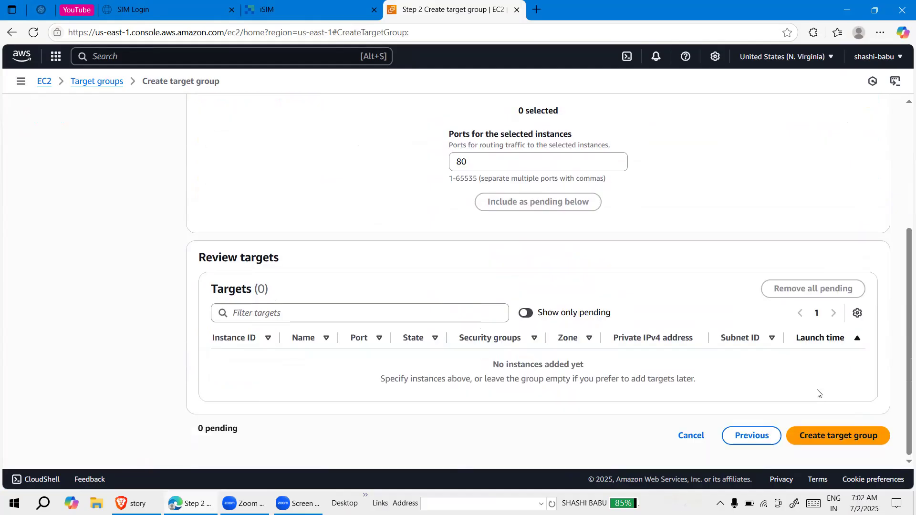
click(839, 439)
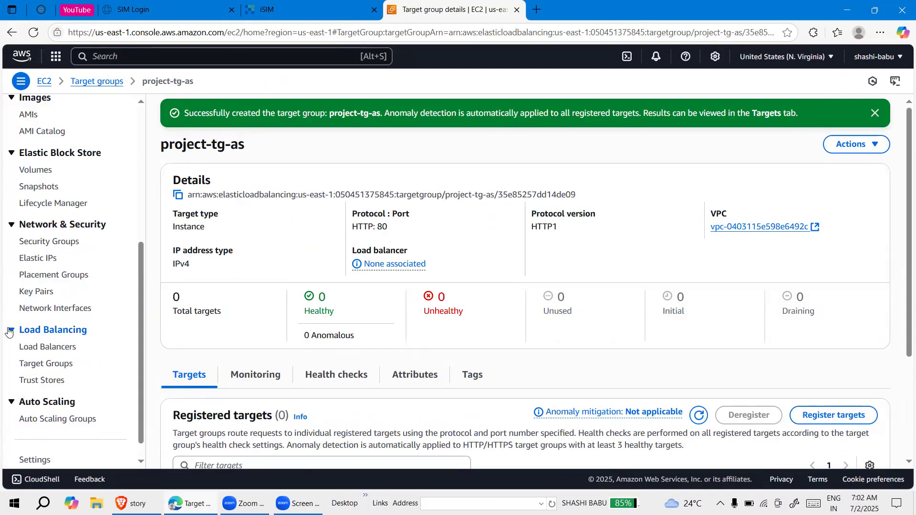
Open the EC2 load balancers page and start creating an Application Load Balancer
click(38, 348)
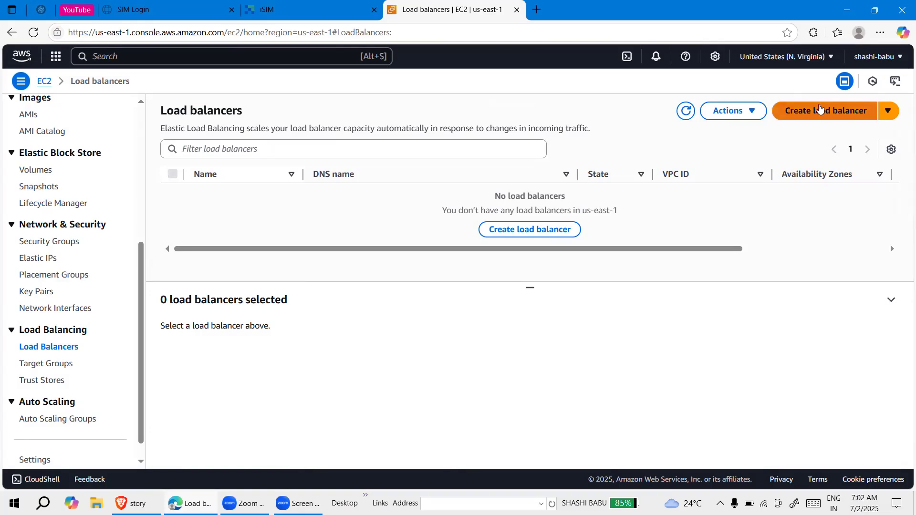
click(822, 110)
scroll(48, 377, down, 1)
scroll(46, 379, down, 1)
scroll(62, 410, down, 1)
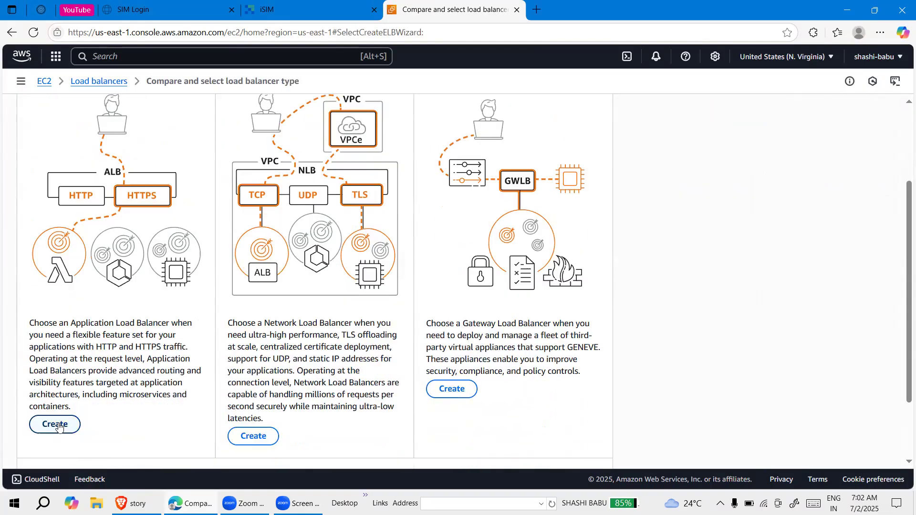
click(59, 426)
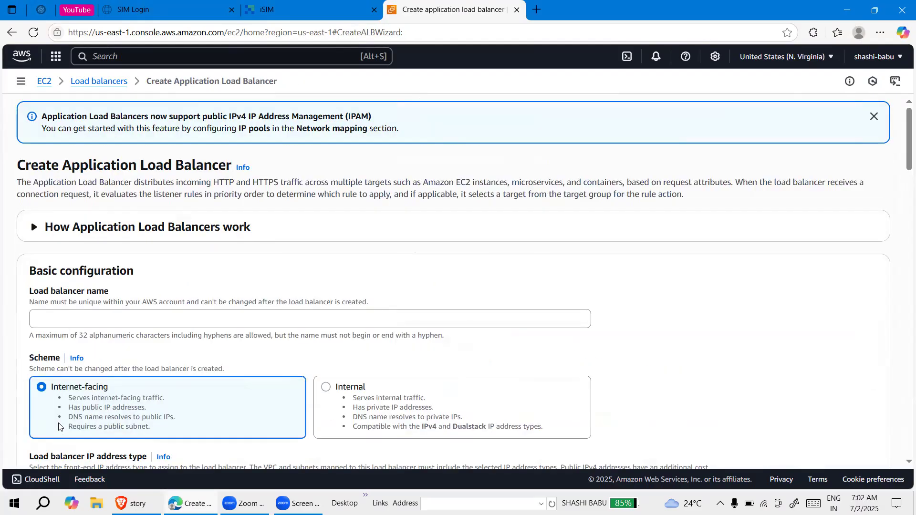
Name the load balancer project-elb-AS
click(126, 315)
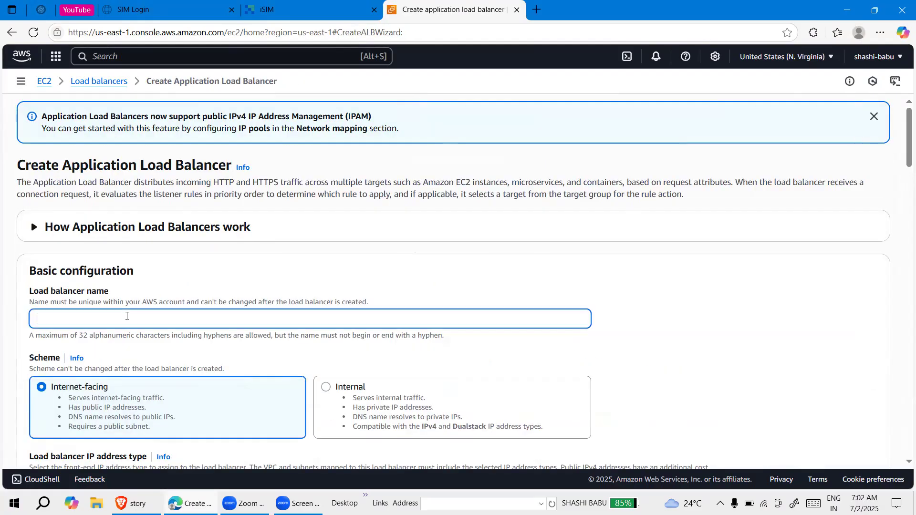
click(127, 316)
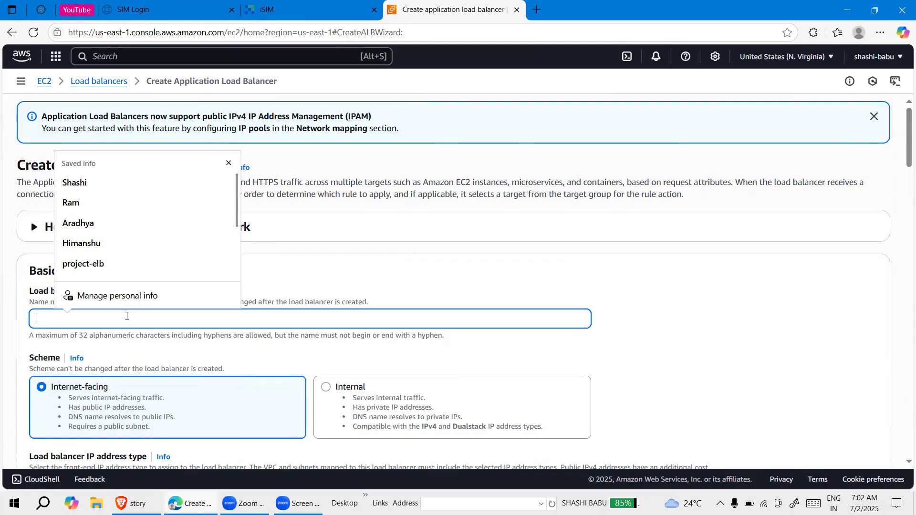
text(projr)
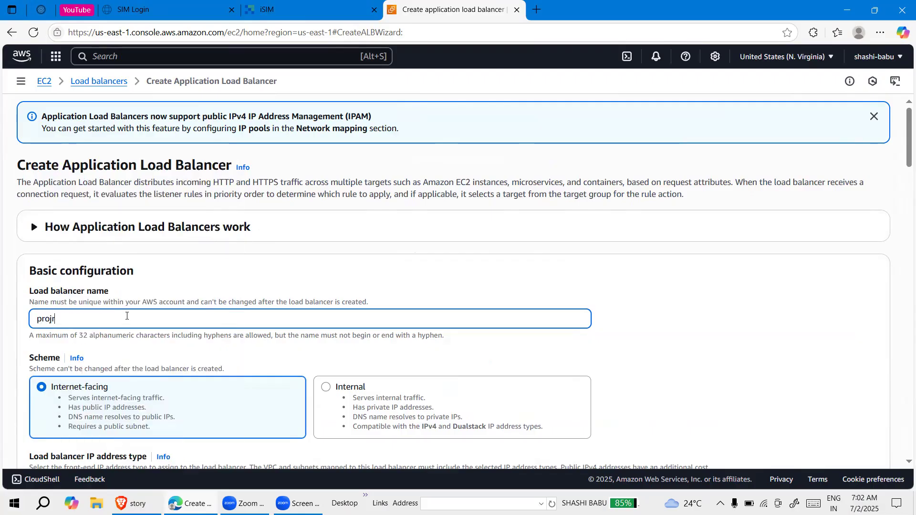
text(ct)
key(BackSpace)
key(BackSpace)
key(BackSpace)
text(ec)
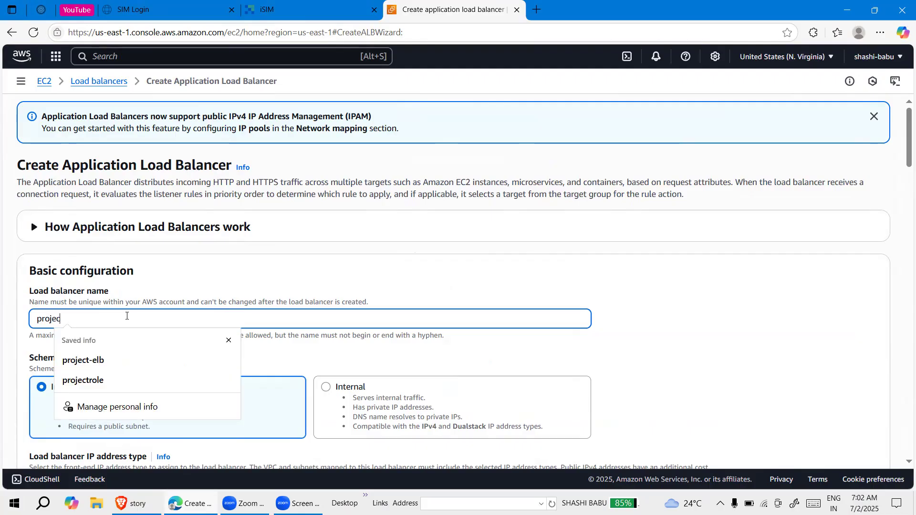
text(t-elb-AS)
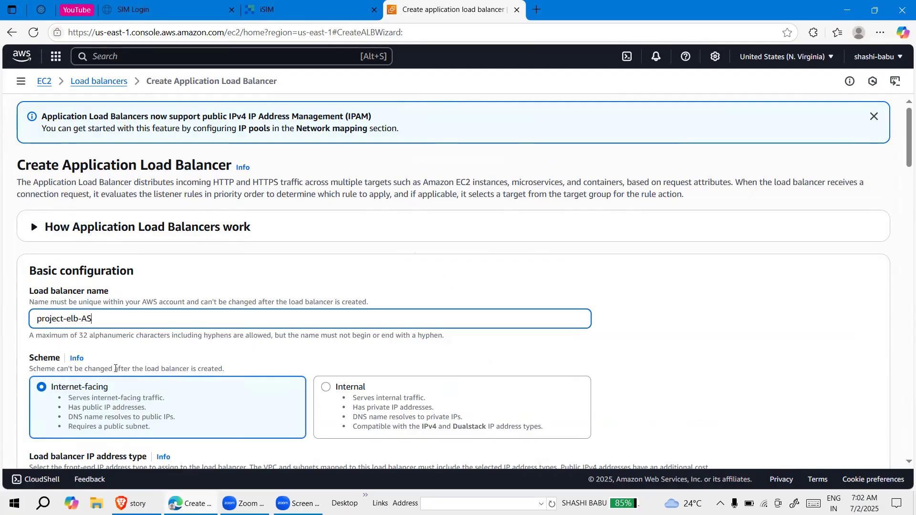
Keep the internet-facing scheme, IPv4 and DEFAULT-VPC, and enable all six Availability Zones from us-east-1a to us-east-1f with their preselected subnets
scroll(114, 369, down, 3)
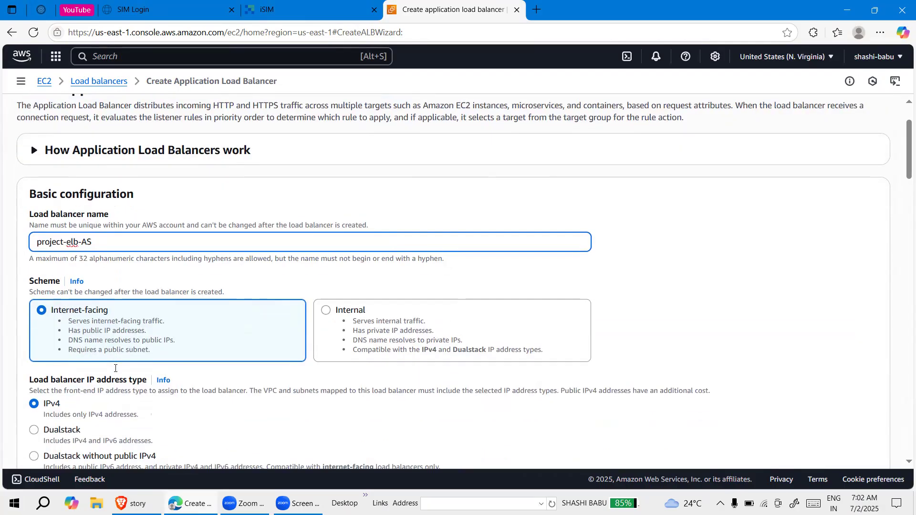
scroll(114, 370, down, 5)
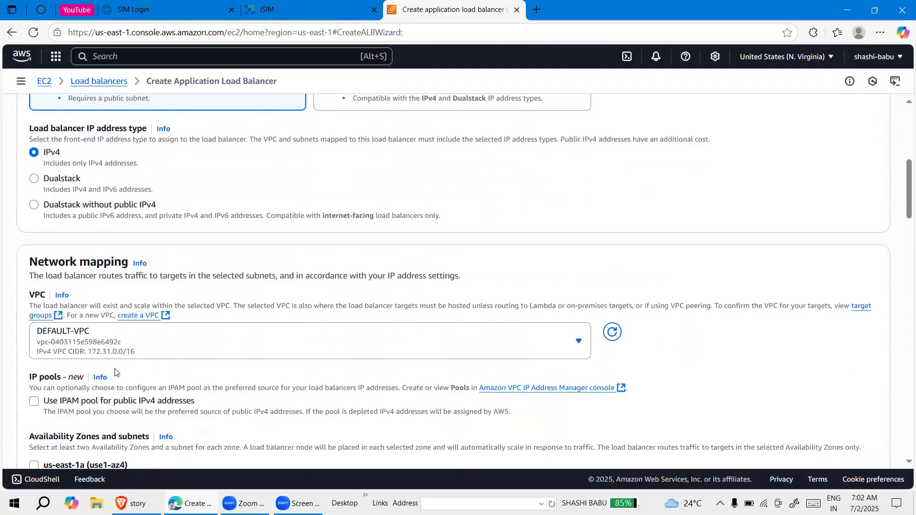
scroll(114, 371, down, 1)
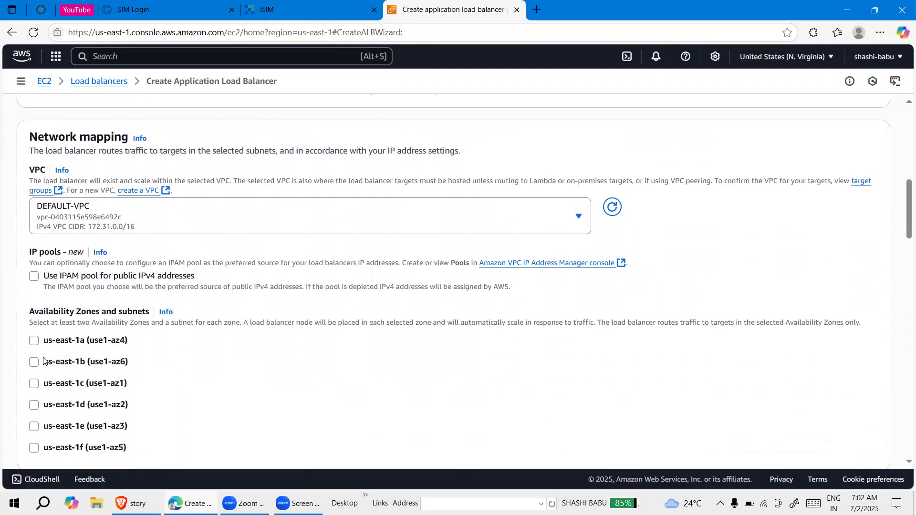
click(34, 341)
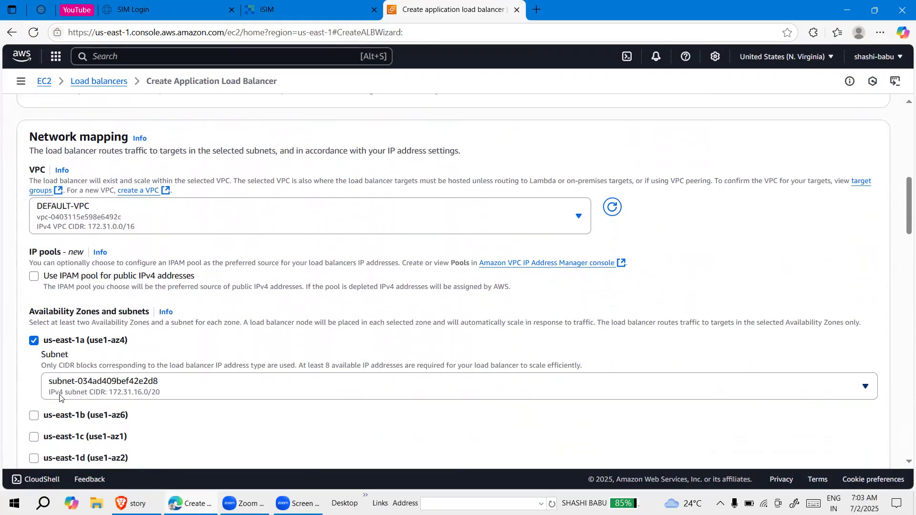
scroll(62, 398, down, 1)
click(33, 341)
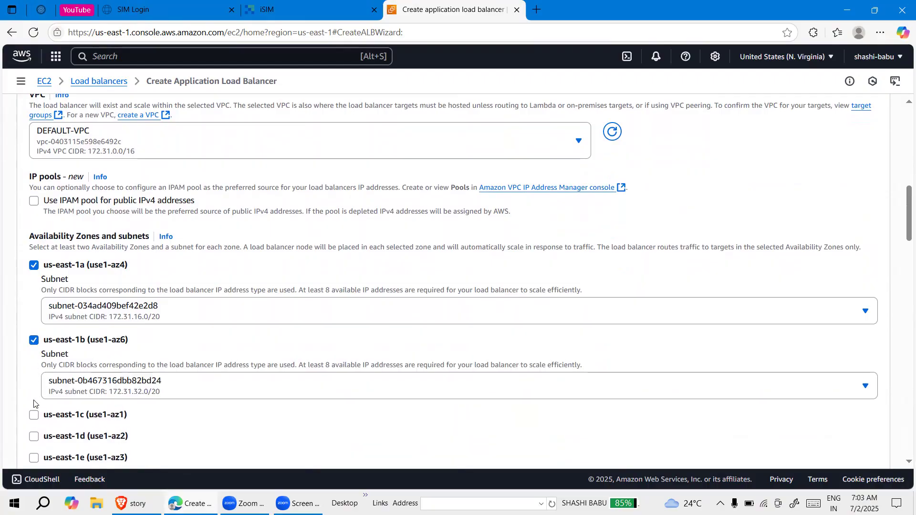
click(34, 415)
scroll(35, 414, down, 2)
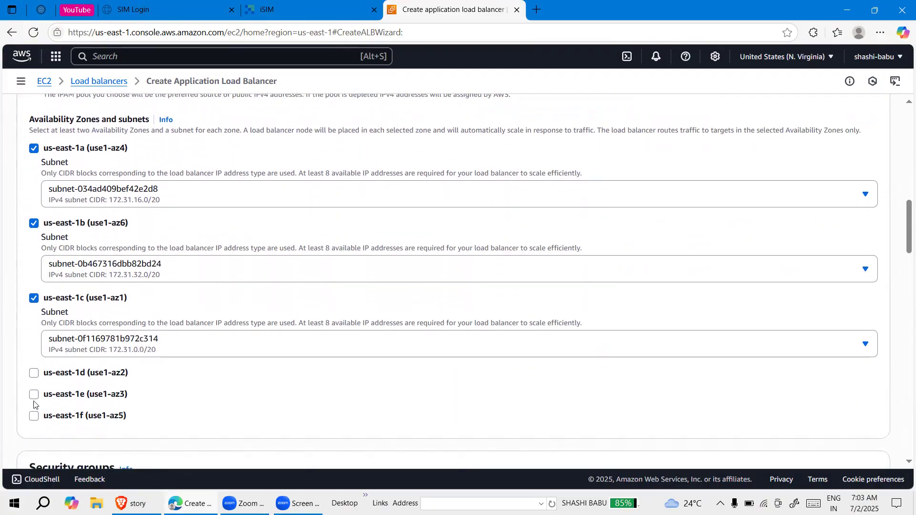
click(34, 373)
scroll(35, 435, down, 1)
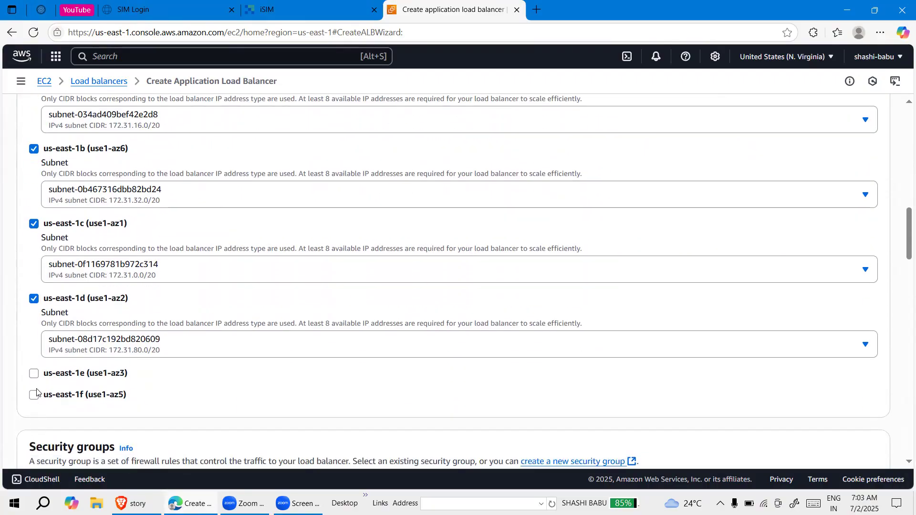
click(34, 373)
scroll(42, 412, down, 2)
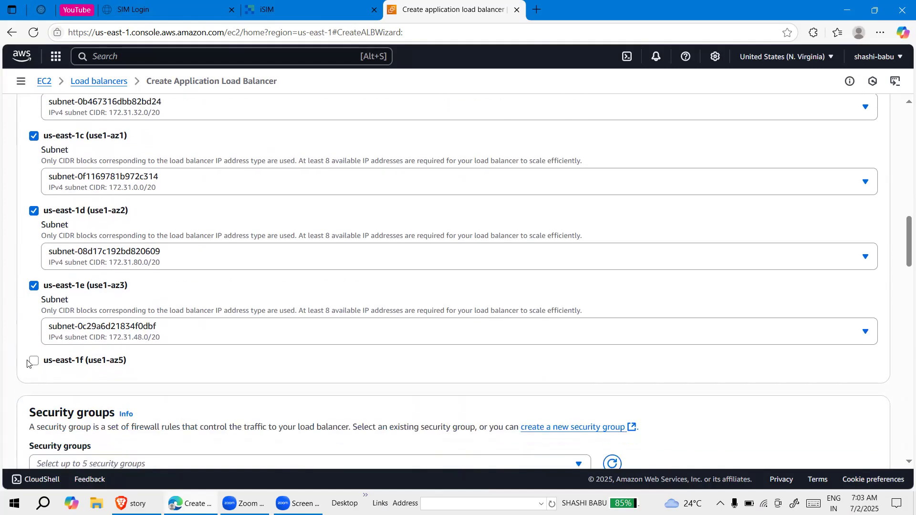
click(40, 362)
Replace the load balancer's default security group with project-elb-sg
scroll(95, 408, down, 3)
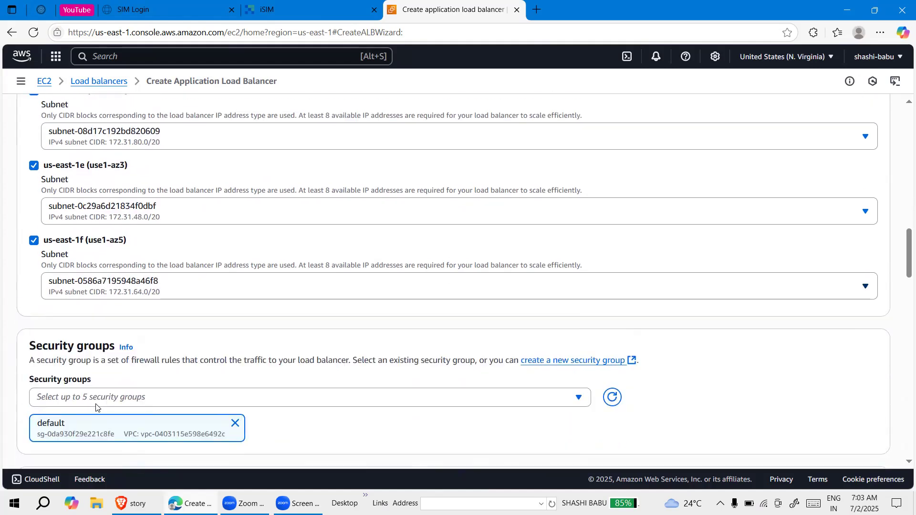
scroll(95, 408, down, 1)
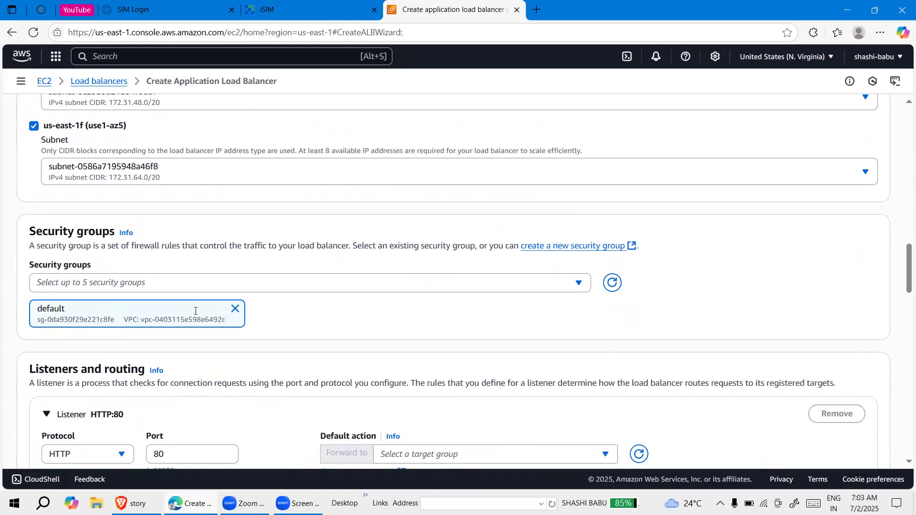
click(213, 286)
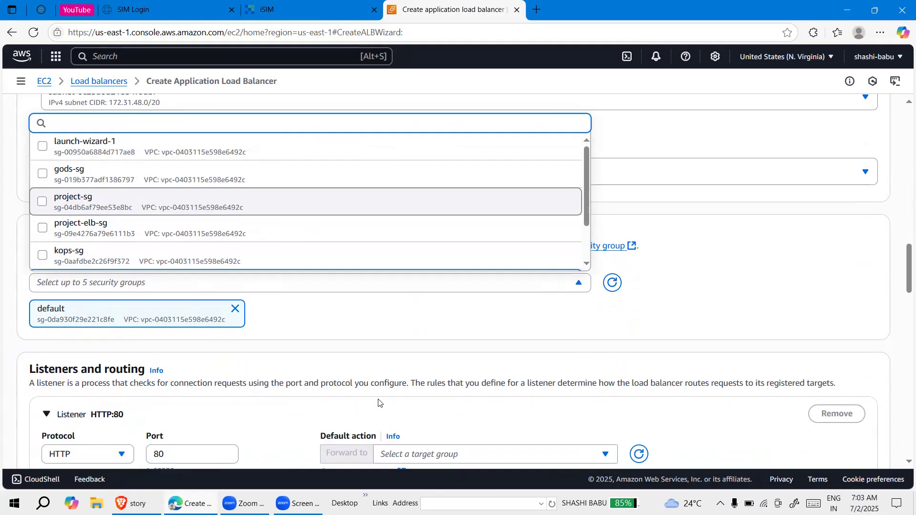
click(450, 494)
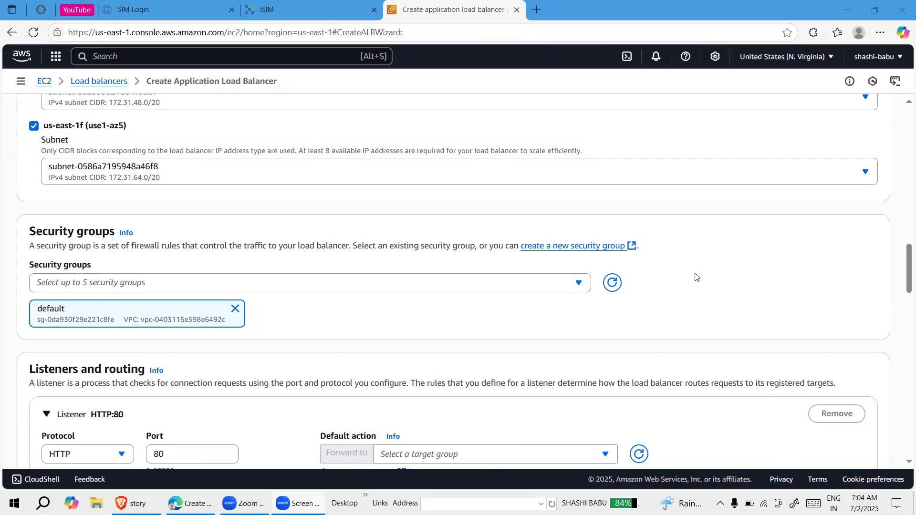
scroll(696, 276, up, 3)
scroll(359, 242, up, 2)
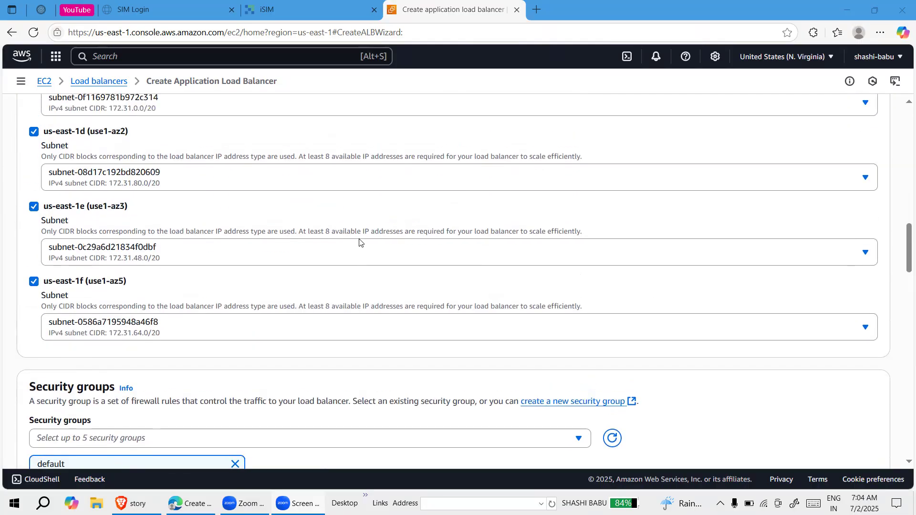
scroll(359, 243, down, 3)
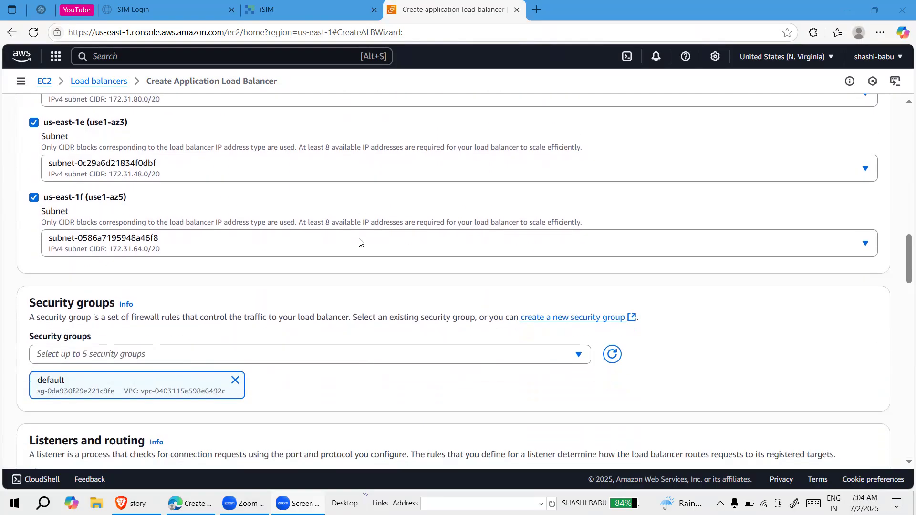
scroll(360, 243, down, 3)
scroll(359, 243, up, 2)
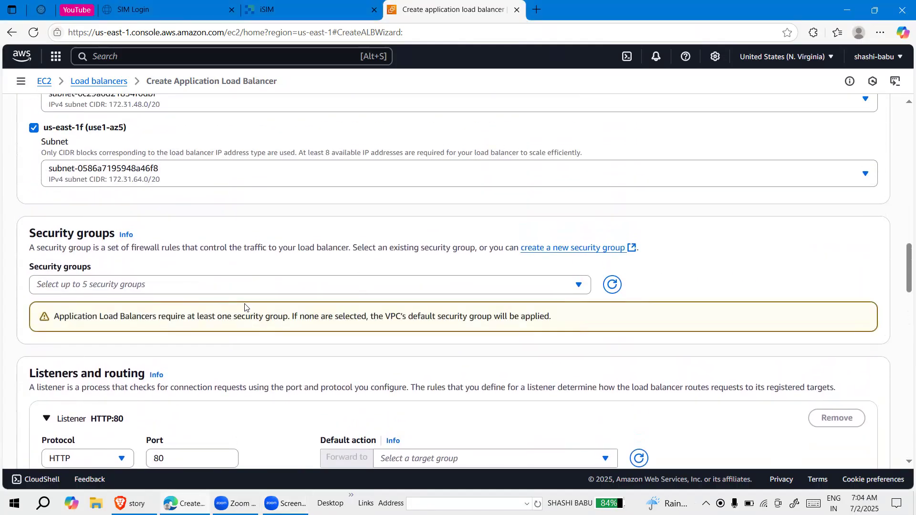
click(278, 286)
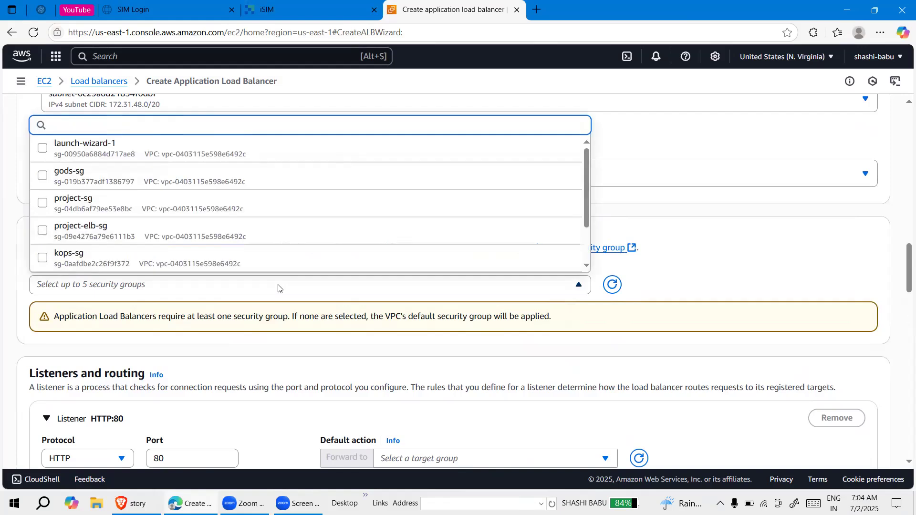
click(213, 231)
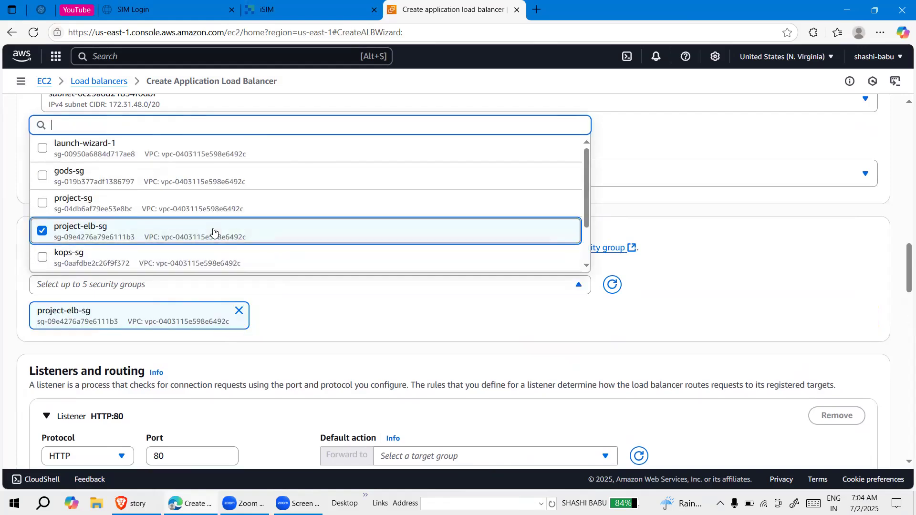
click(423, 310)
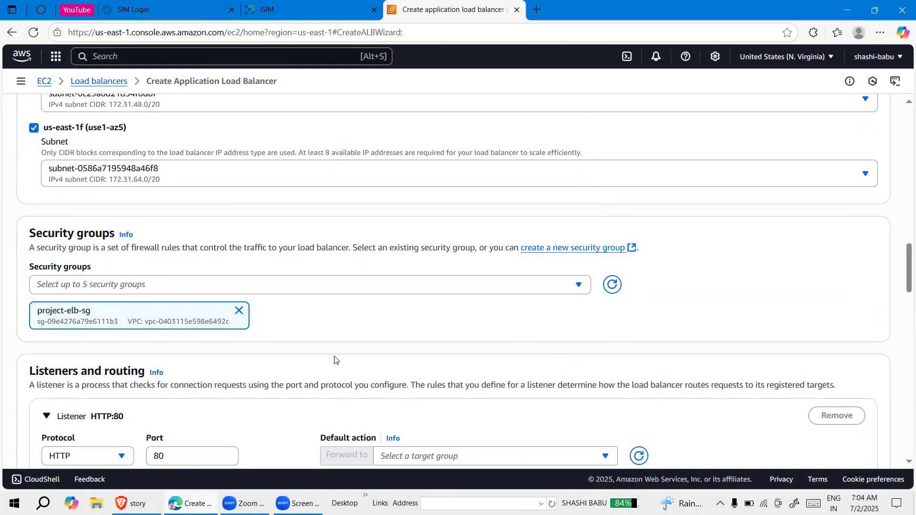
Set the HTTP:80 listener's default action to forward to the target group project-tg-as
scroll(334, 360, down, 4)
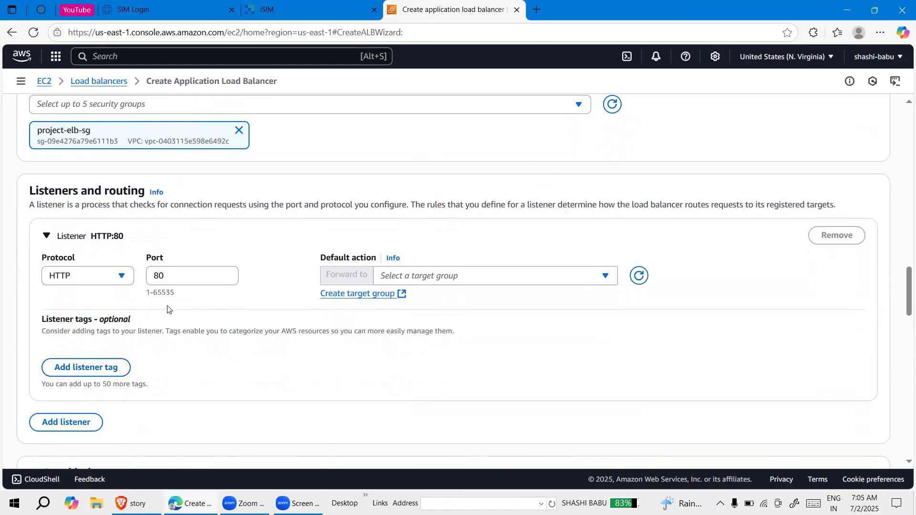
click(414, 278)
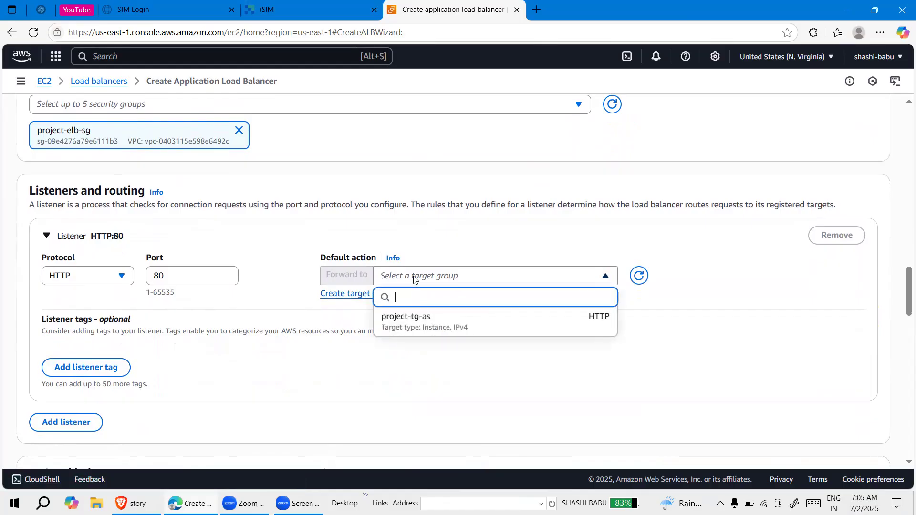
click(414, 321)
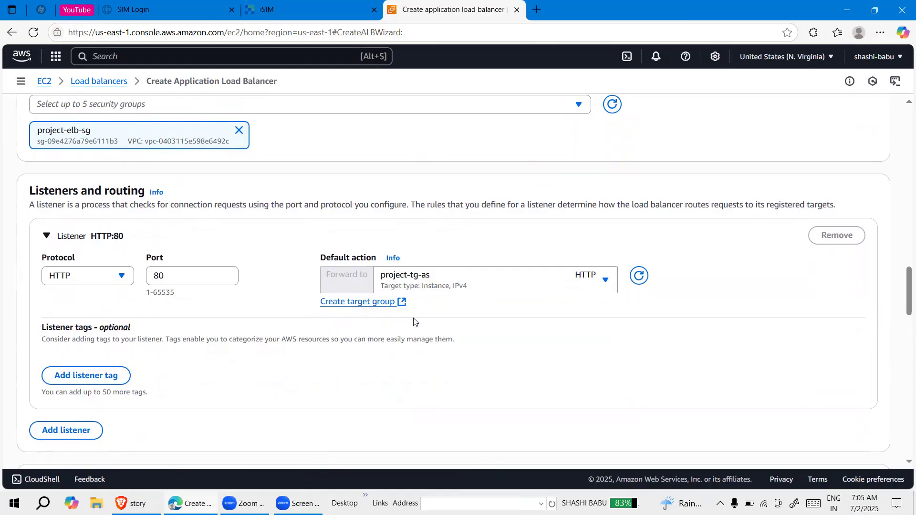
Expand the optional load balancer tags section and examine the listener and tag settings without adding any
scroll(366, 342, down, 5)
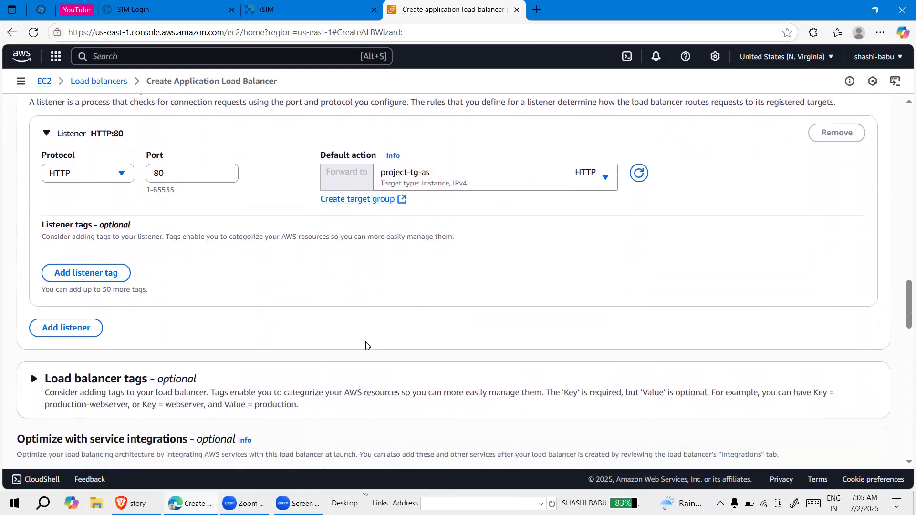
scroll(366, 346, down, 2)
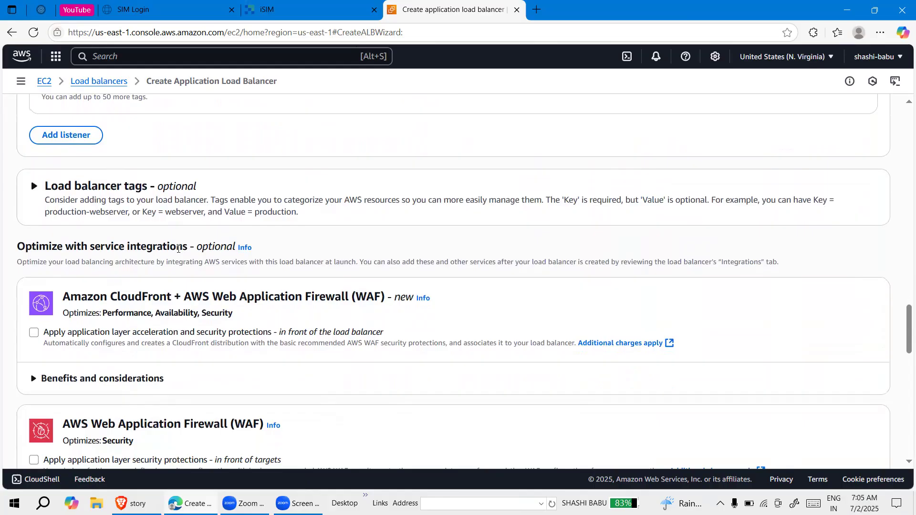
click(34, 189)
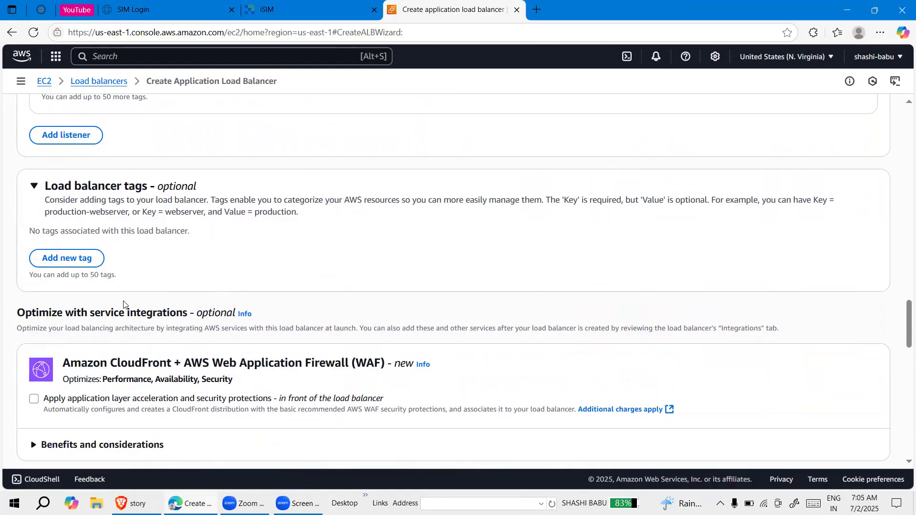
scroll(199, 318, down, 1)
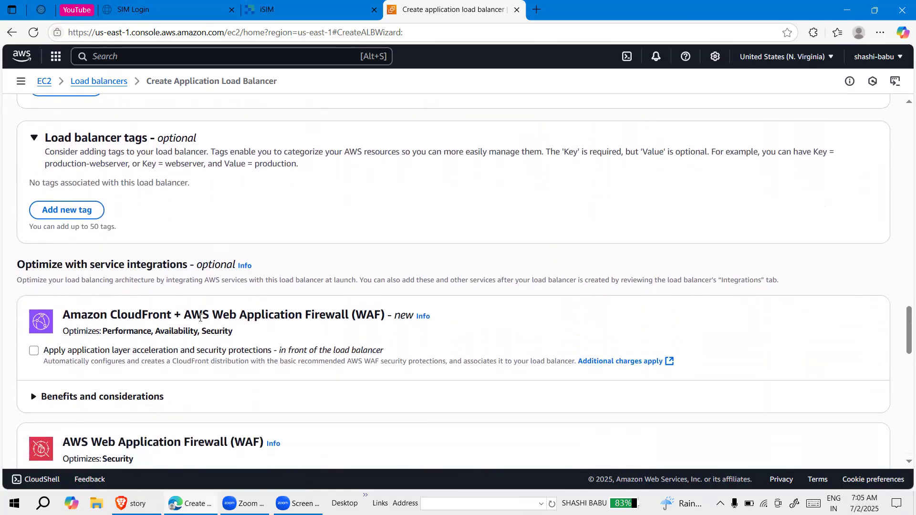
scroll(200, 317, up, 1)
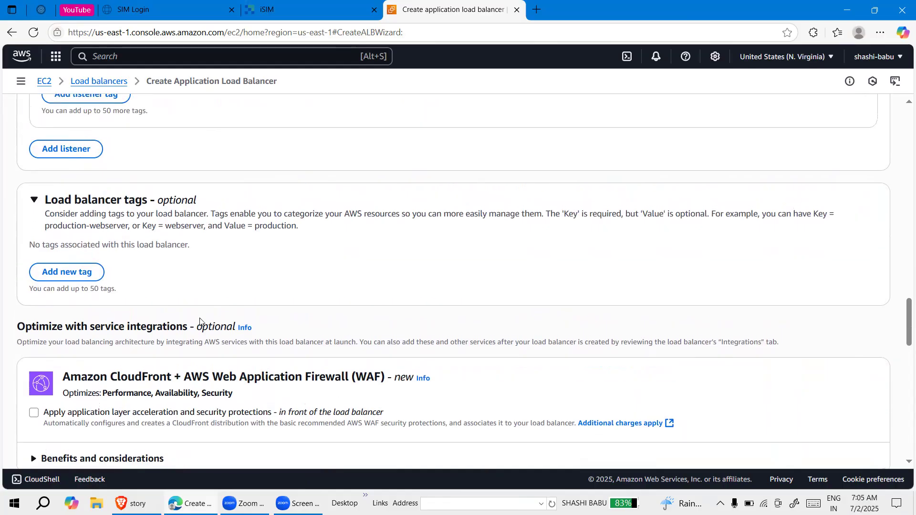
scroll(200, 320, up, 1)
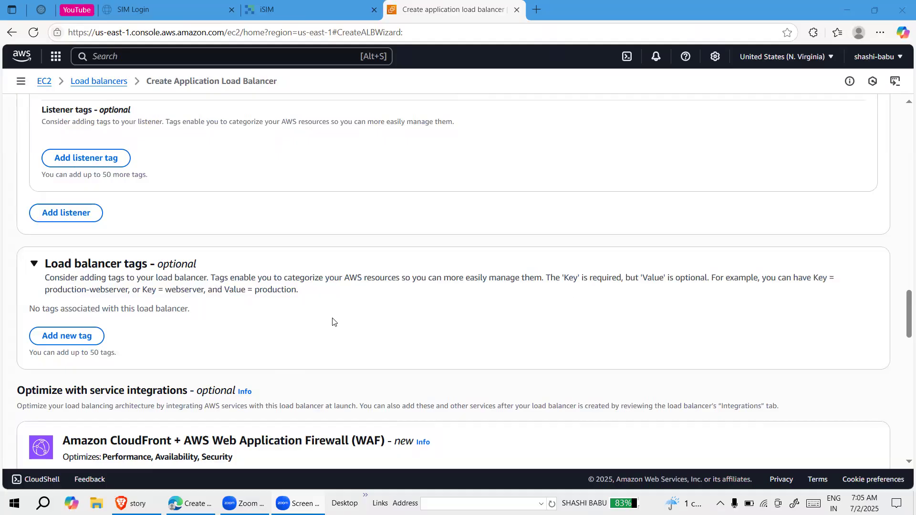
Review the optional service integrations and the configuration summary, and expand the server-side tasks and status section
scroll(333, 321, down, 2)
scroll(332, 321, down, 1)
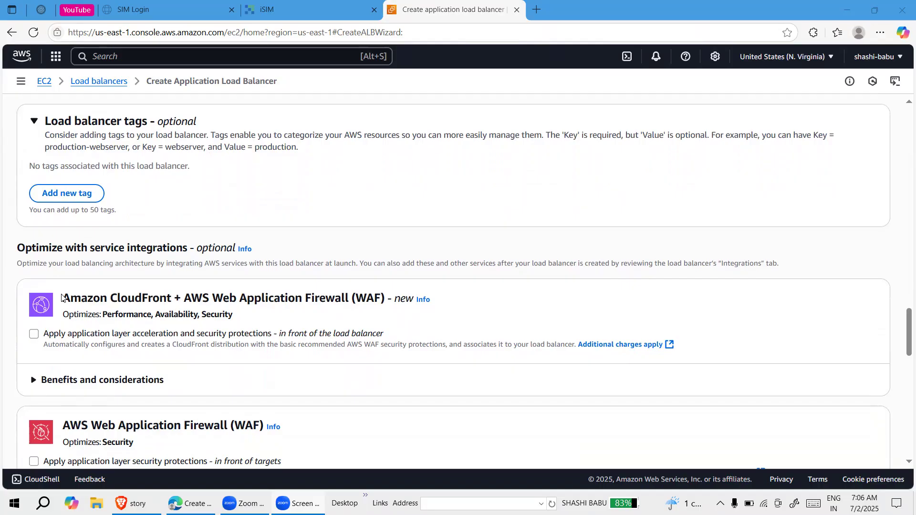
scroll(129, 329, down, 1)
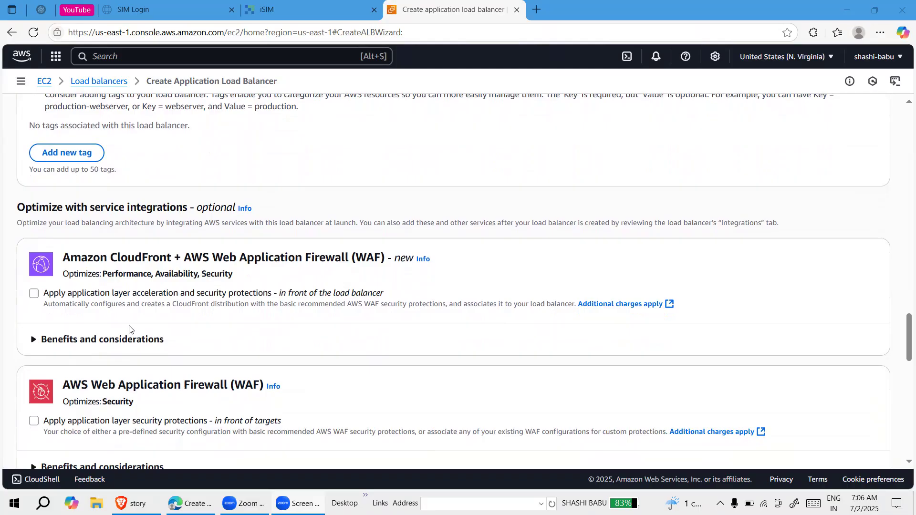
scroll(129, 329, down, 1)
scroll(129, 328, down, 1)
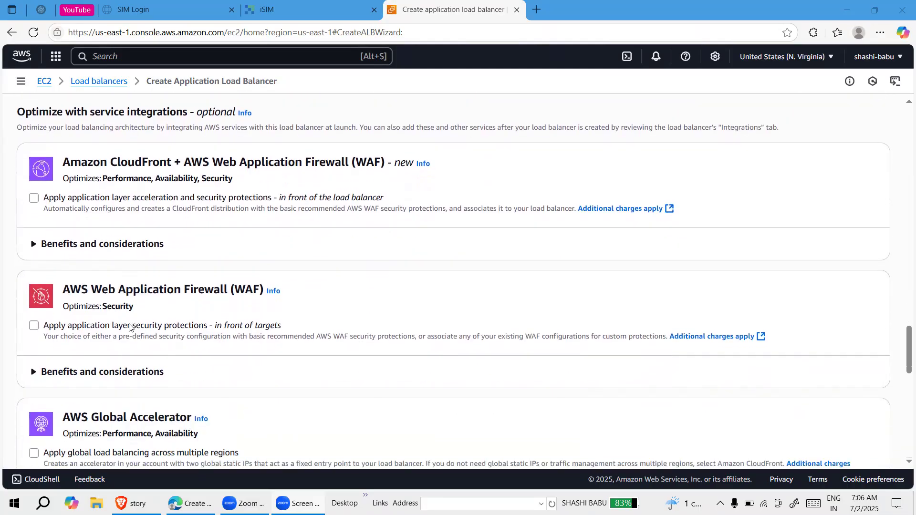
scroll(129, 328, down, 5)
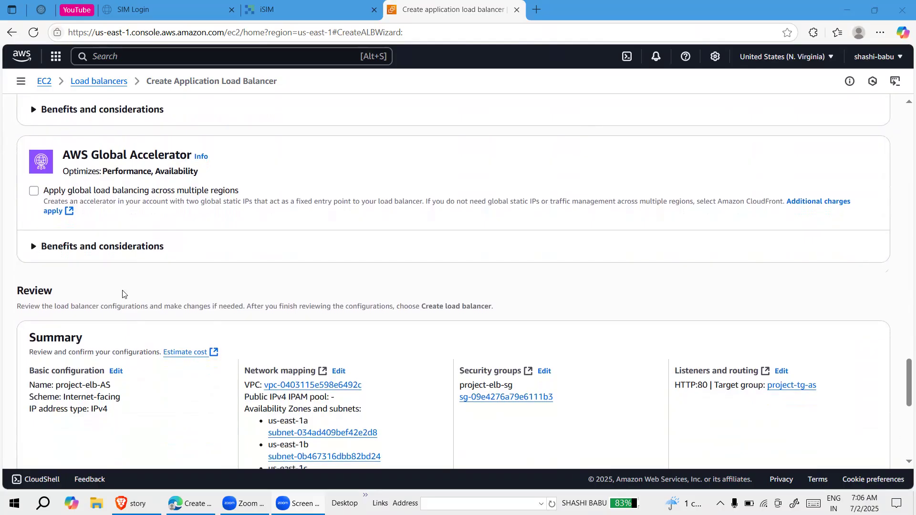
scroll(123, 293, up, 2)
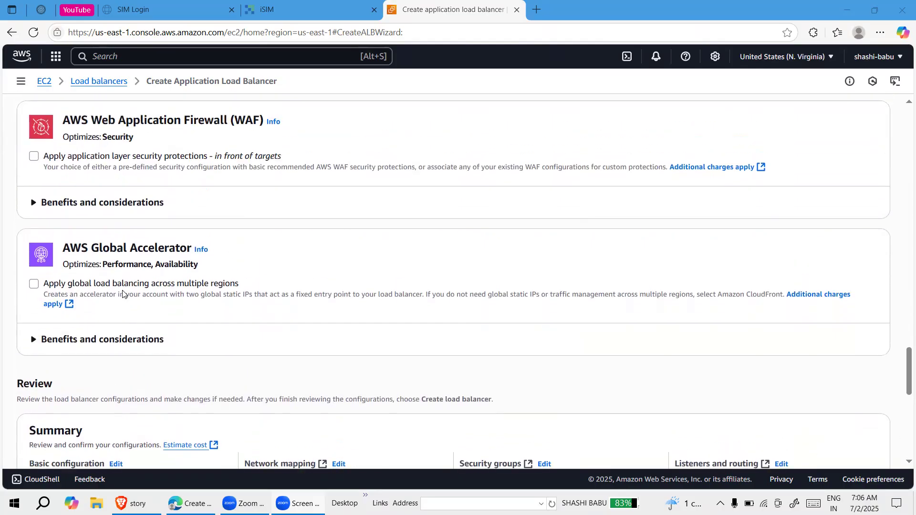
scroll(123, 293, down, 2)
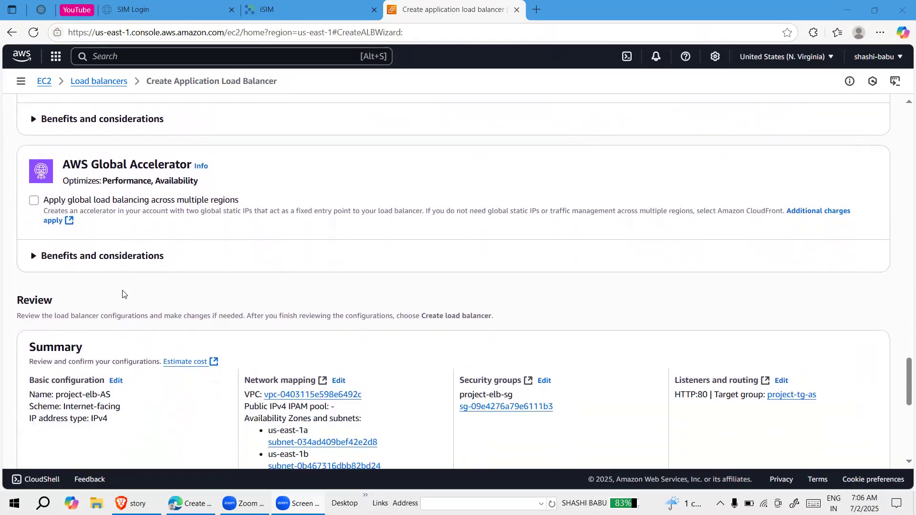
scroll(122, 293, down, 6)
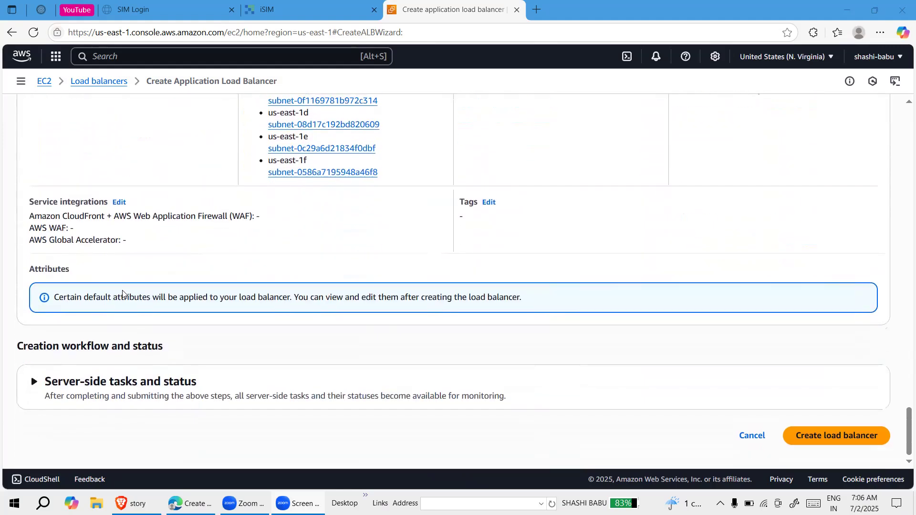
click(34, 381)
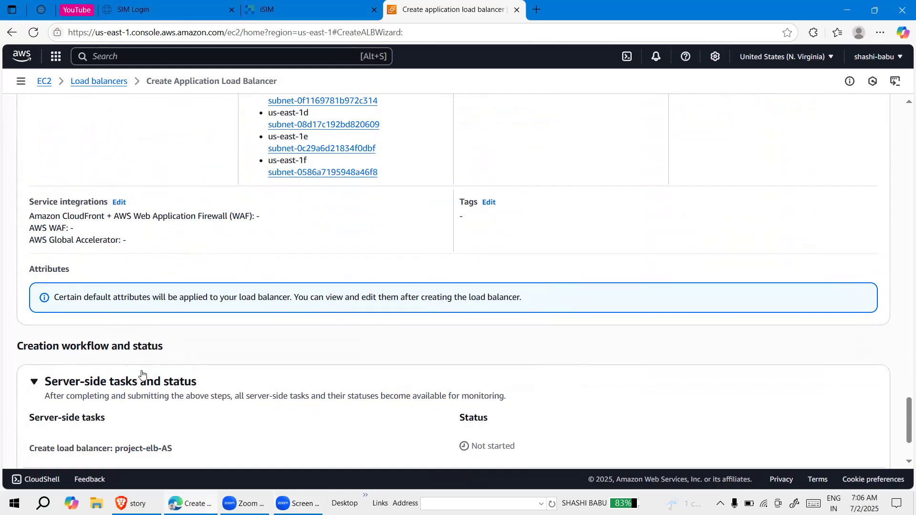
Submit the reviewed configuration to create the load balancer project-elb-AS
scroll(147, 376, down, 2)
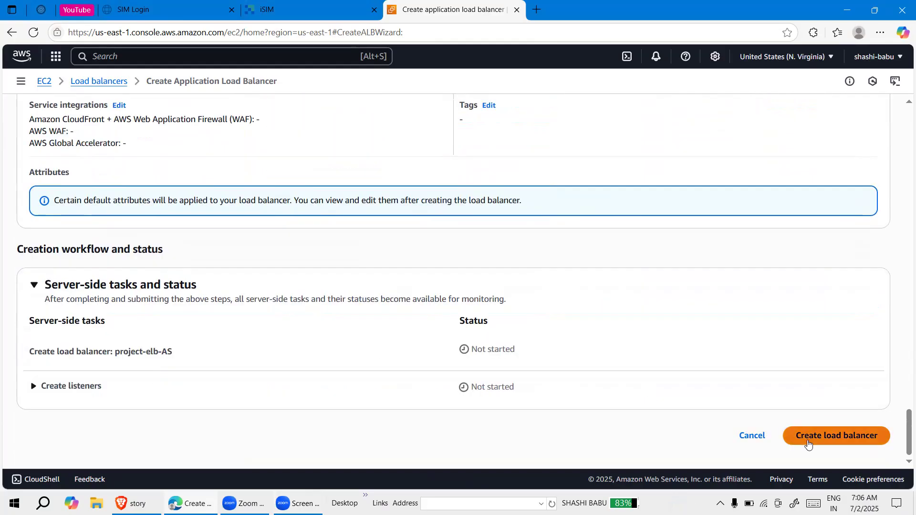
click(843, 440)
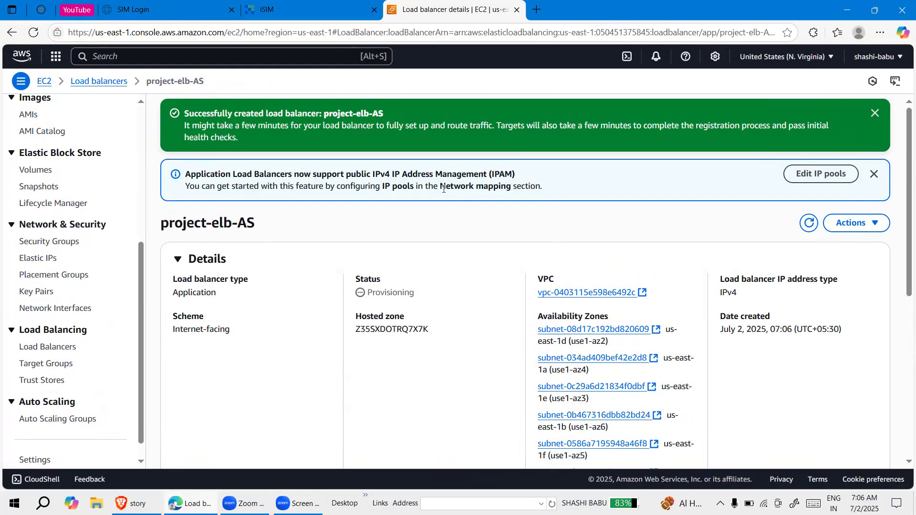
scroll(68, 236, up, 5)
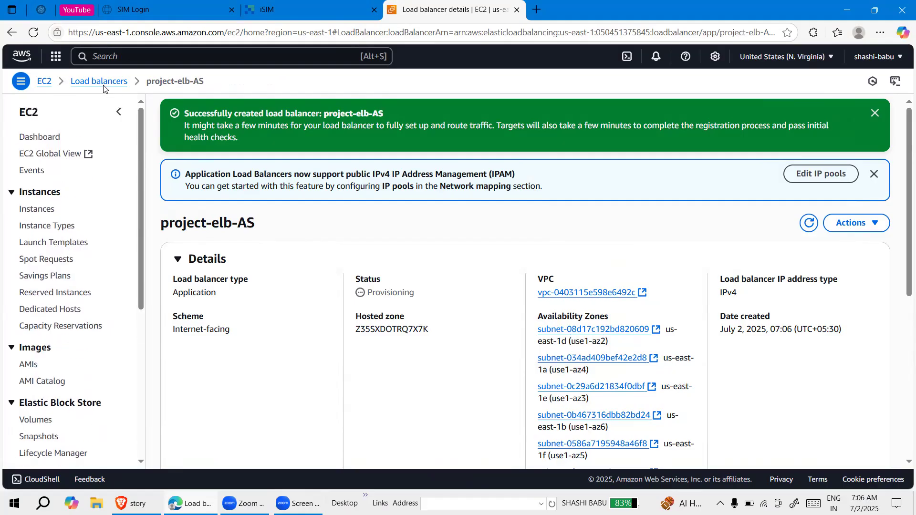
Search the console services for "auto" and open AWS Auto Scaling
click(112, 52)
text(au)
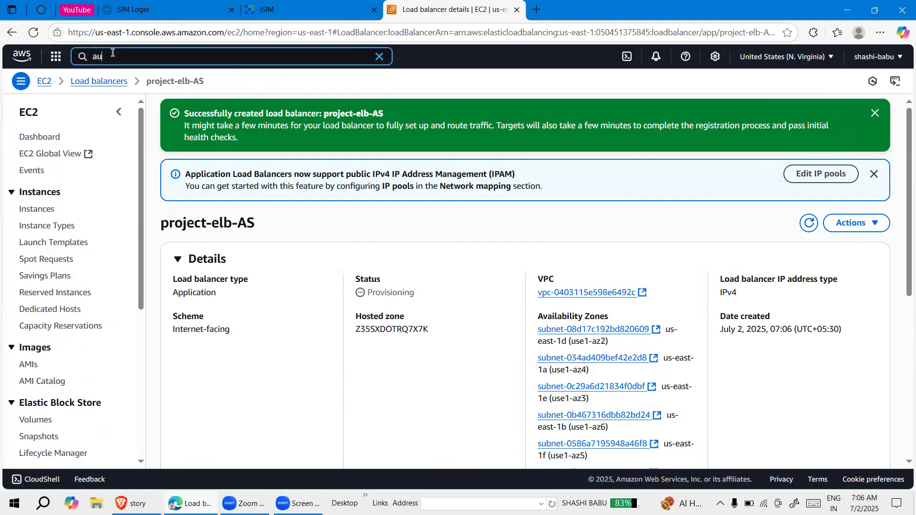
text(to)
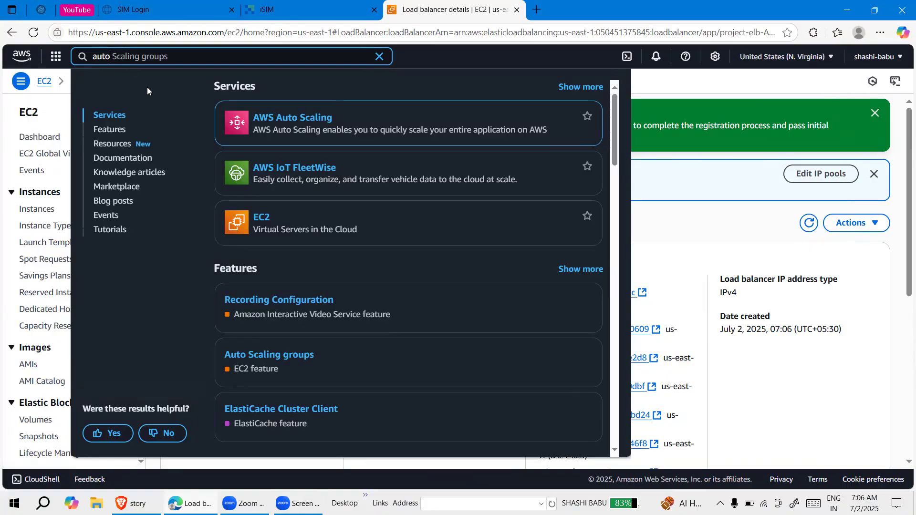
click(274, 117)
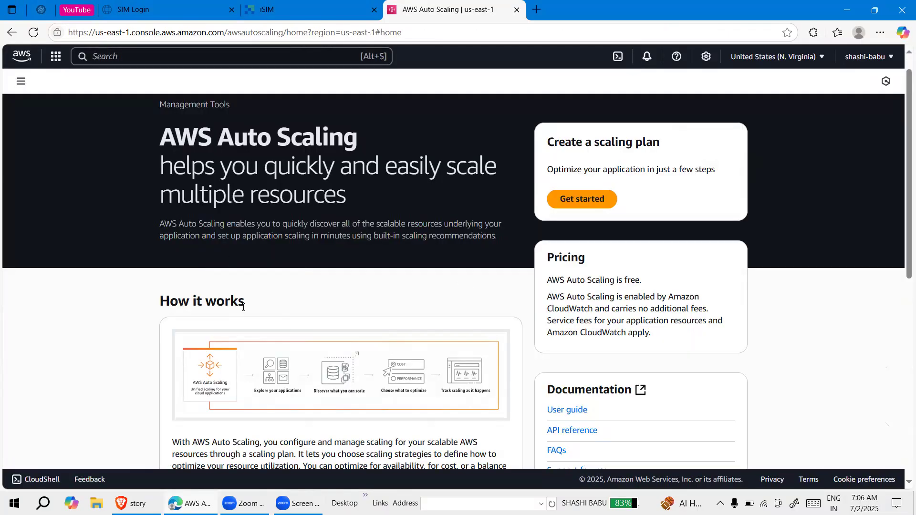
Examine the AWS Auto Scaling overview page, including how it works, its benefits, pricing and related resources
scroll(323, 299, down, 3)
scroll(323, 299, up, 3)
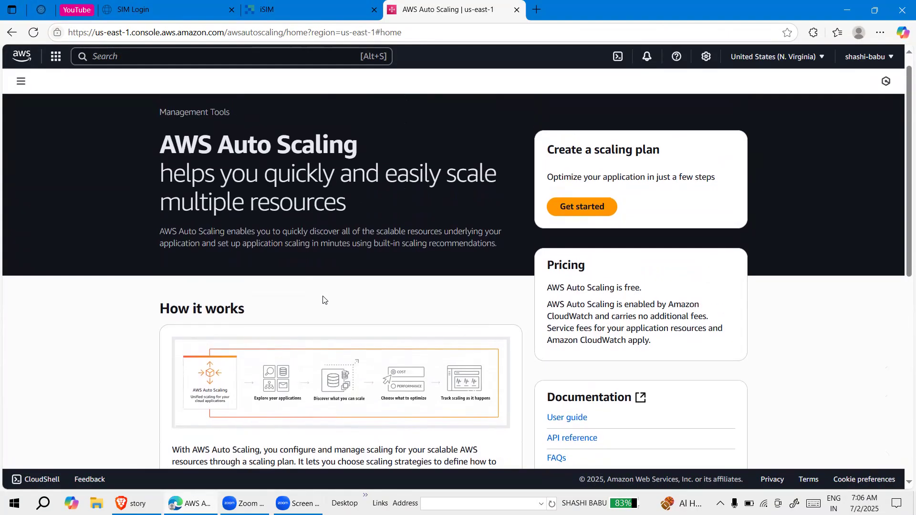
scroll(323, 300, down, 1)
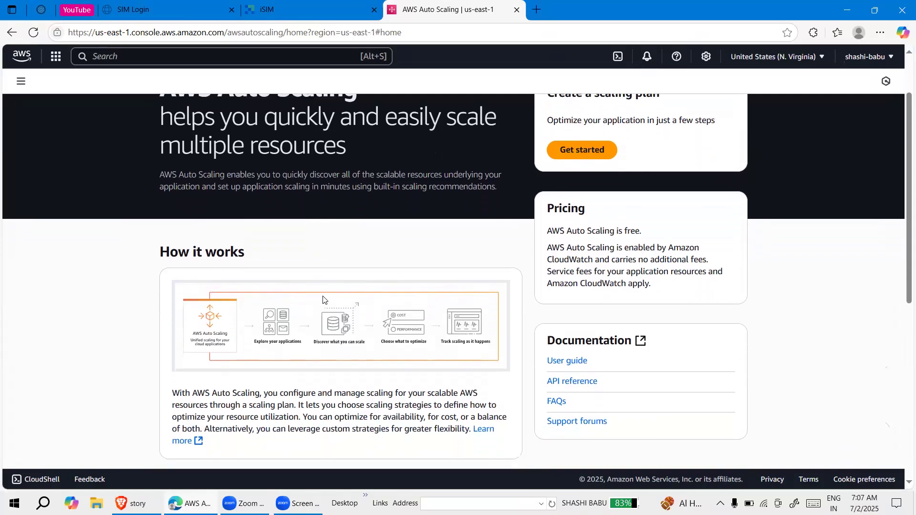
scroll(323, 300, up, 2)
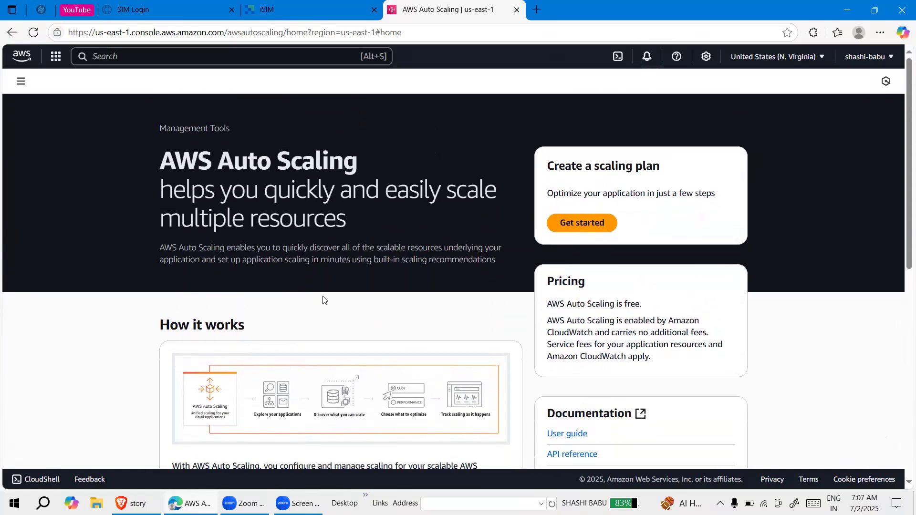
scroll(323, 300, down, 6)
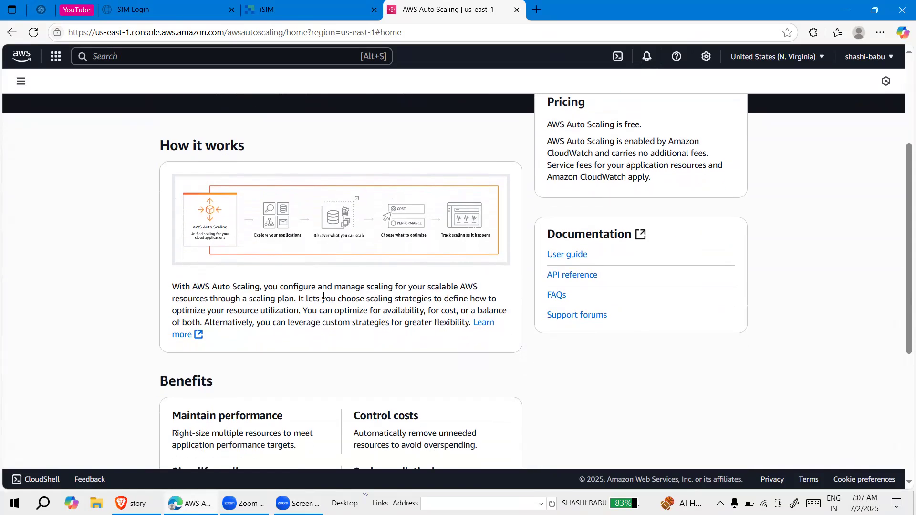
scroll(323, 300, down, 3)
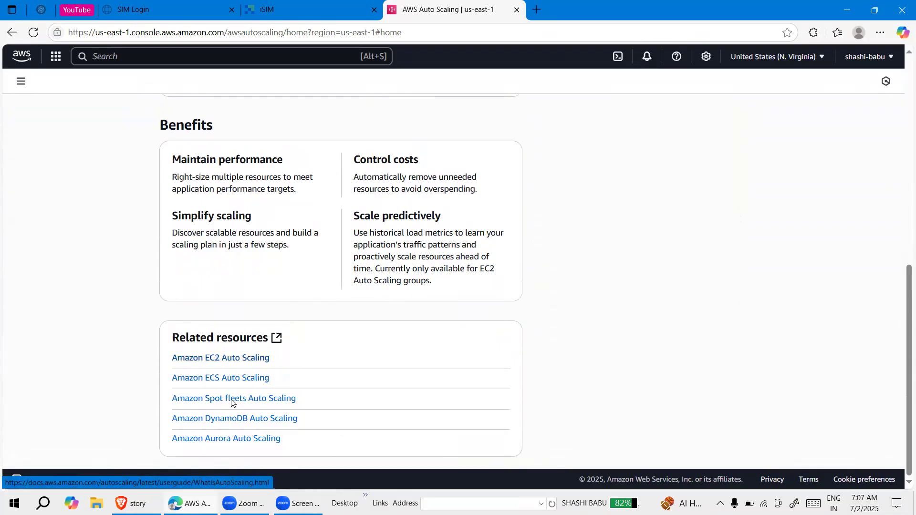
scroll(282, 334, up, 3)
scroll(284, 334, up, 2)
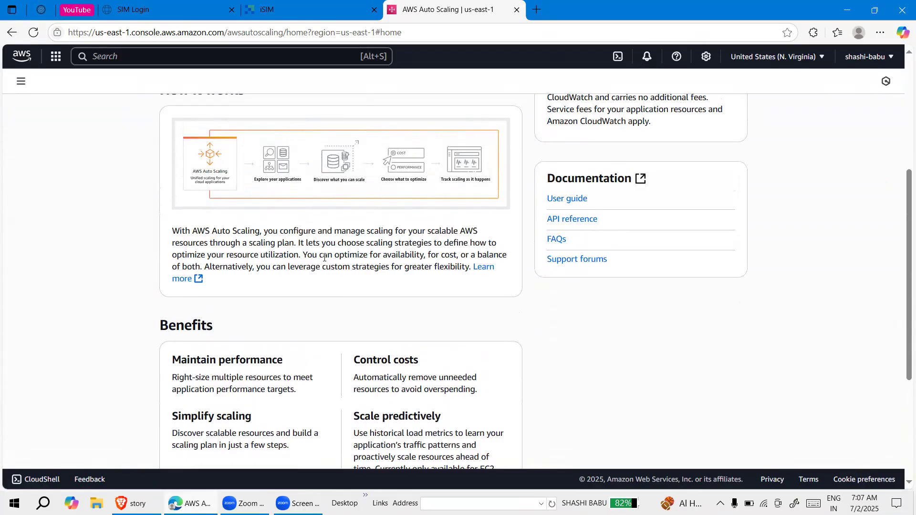
scroll(325, 258, up, 1)
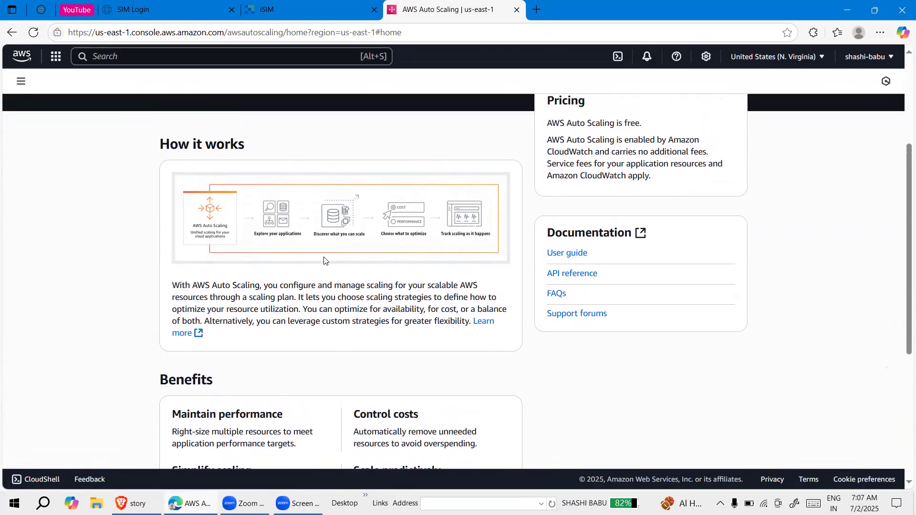
scroll(347, 234, up, 4)
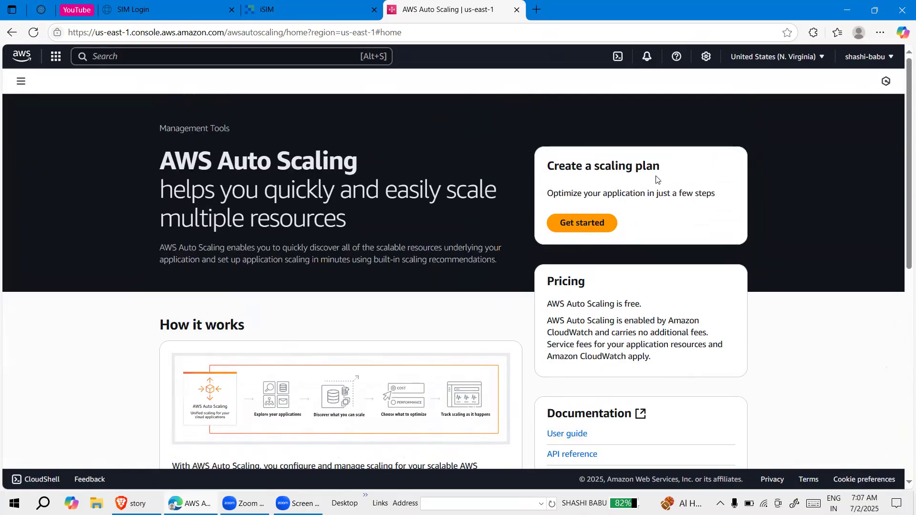
click(578, 219)
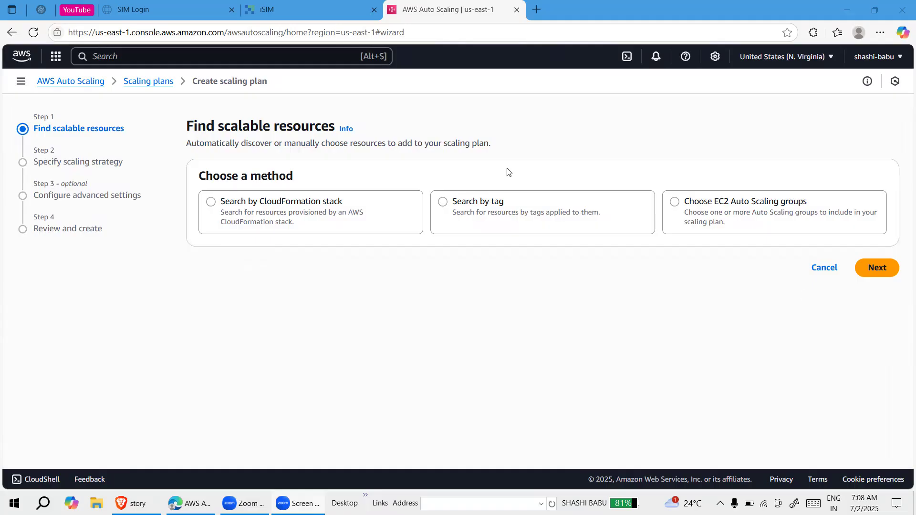
click(12, 34)
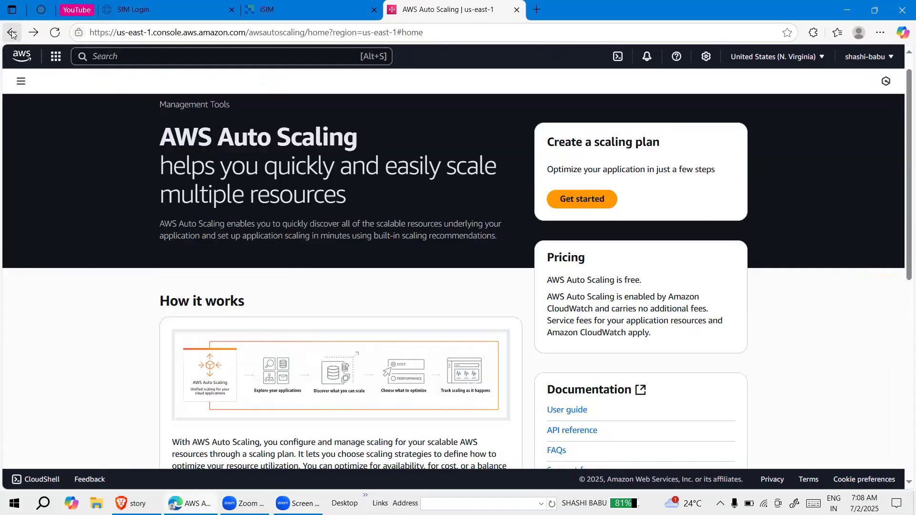
click(12, 34)
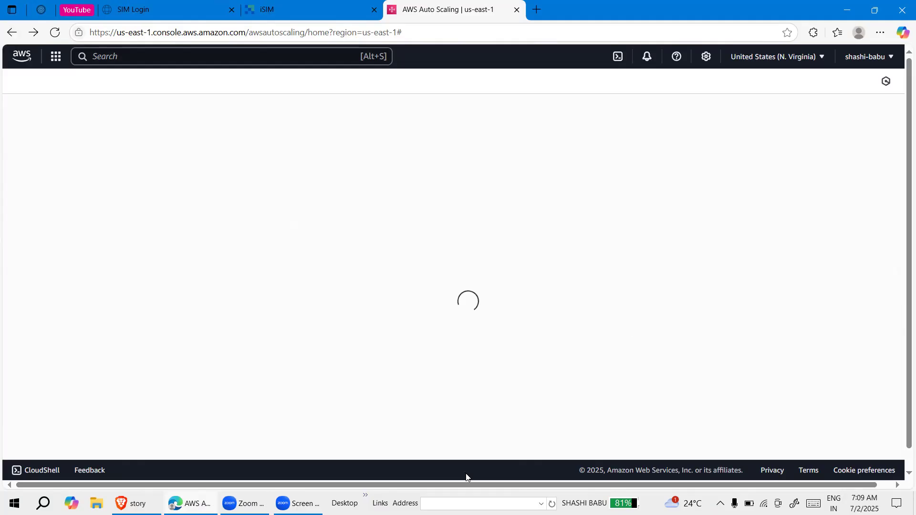
click(633, 327)
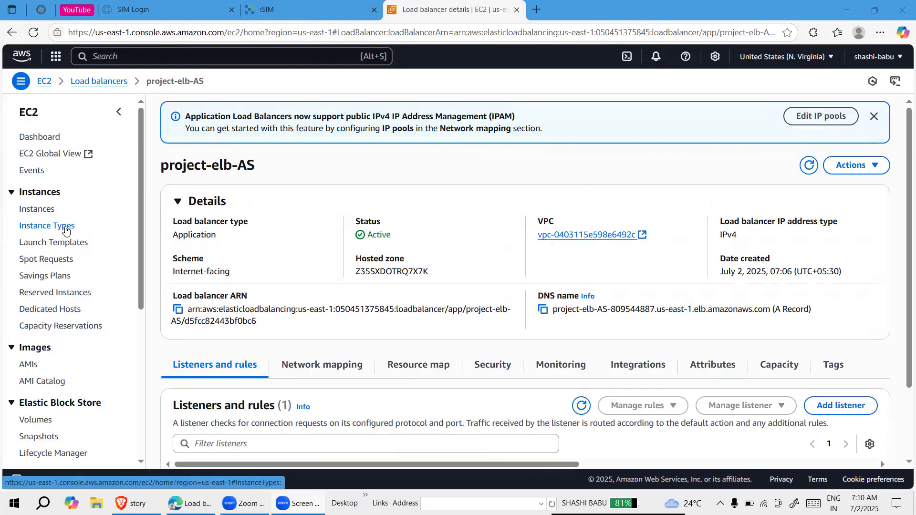
Open the EC2 Auto Scaling groups page and look over its explanation of minimum, desired and maximum capacity
scroll(58, 229, down, 3)
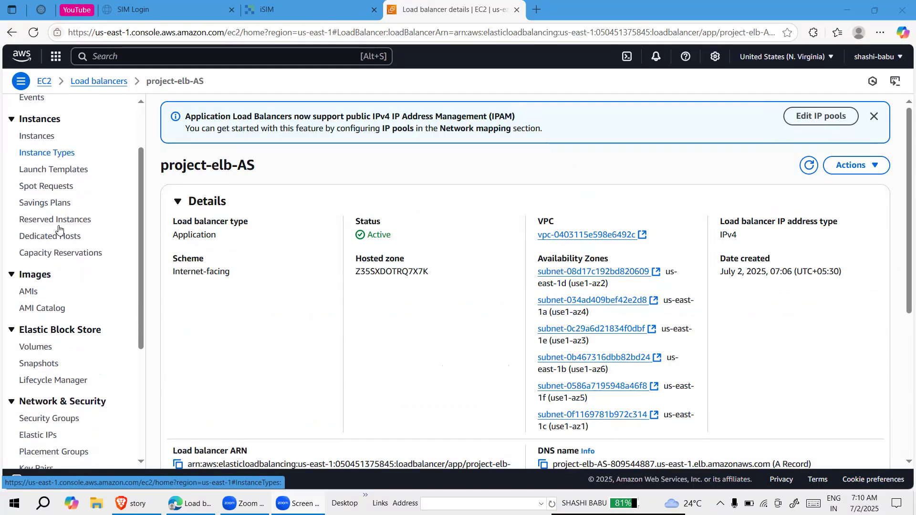
scroll(58, 229, down, 2)
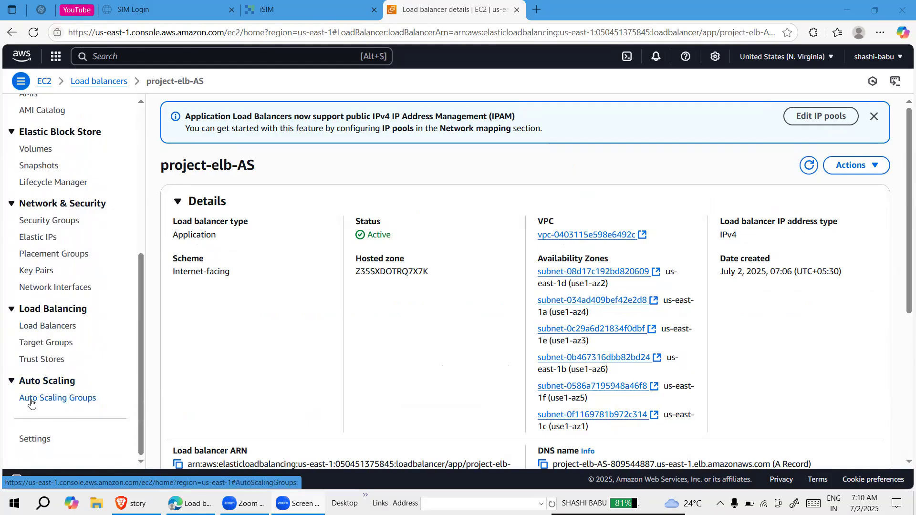
click(30, 400)
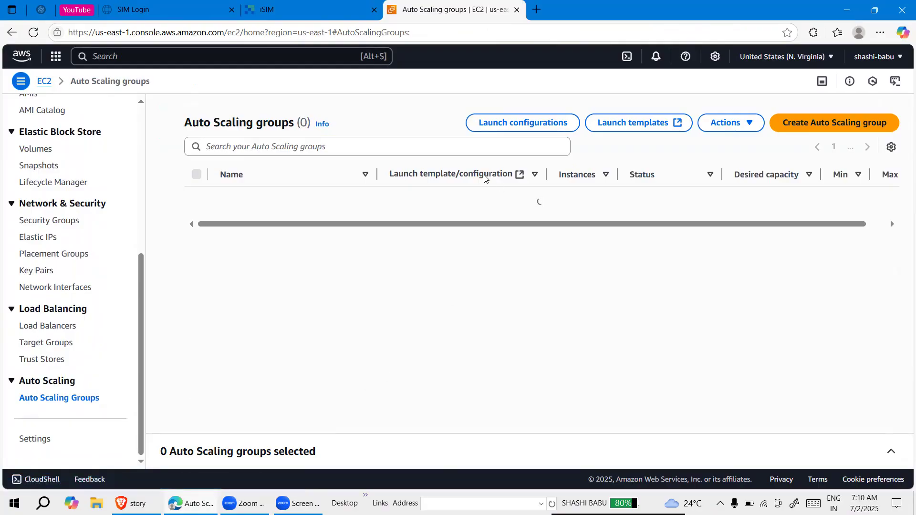
scroll(553, 367, down, 4)
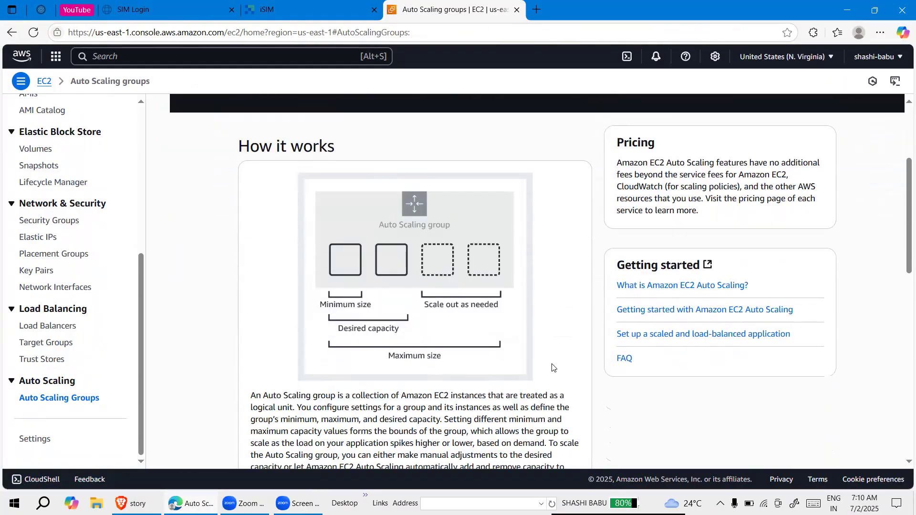
scroll(553, 368, up, 1)
scroll(552, 367, down, 1)
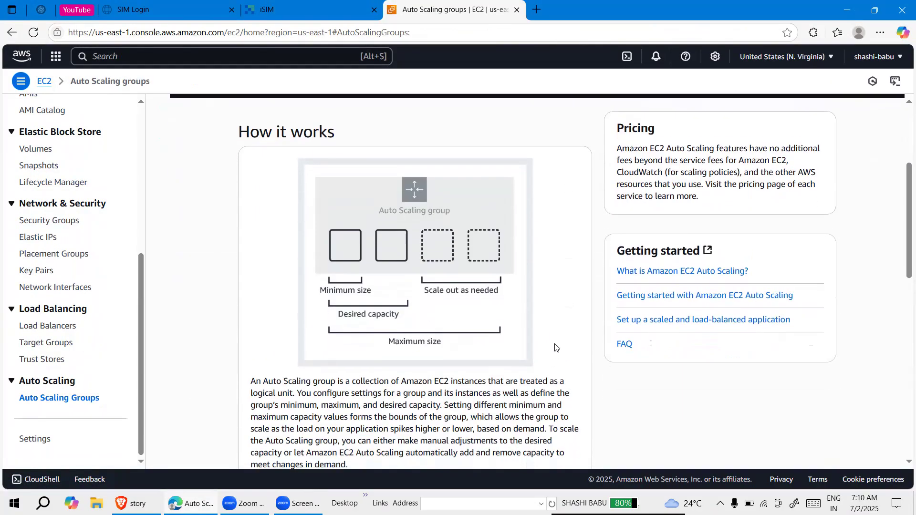
scroll(346, 314, down, 1)
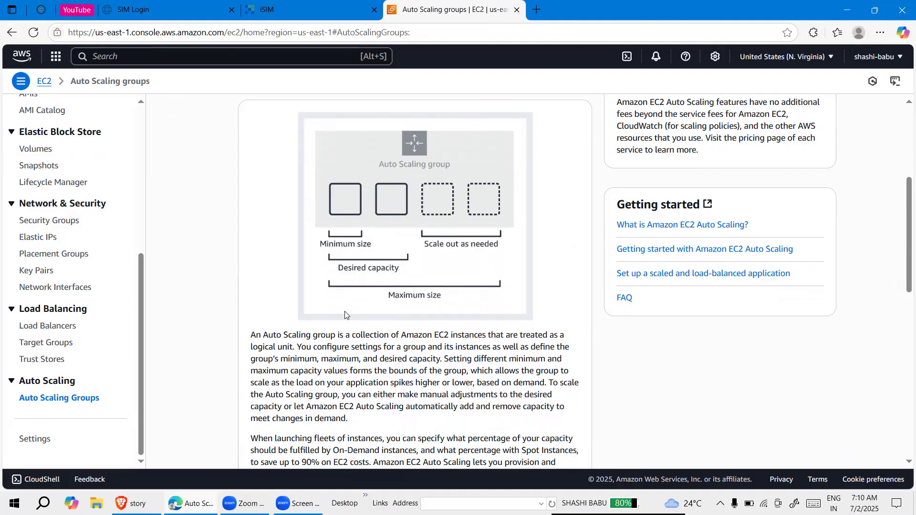
scroll(257, 249, up, 5)
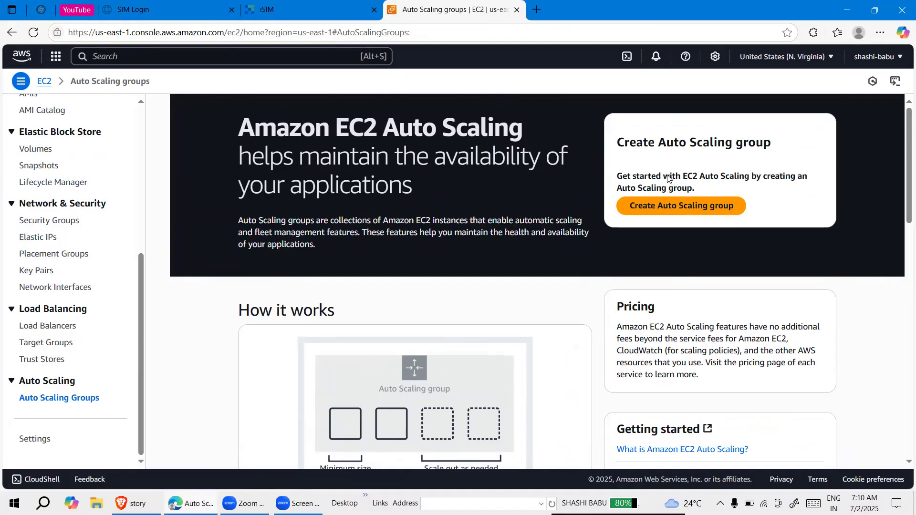
Start creating an Auto Scaling group and name it Project-ASG
click(673, 218)
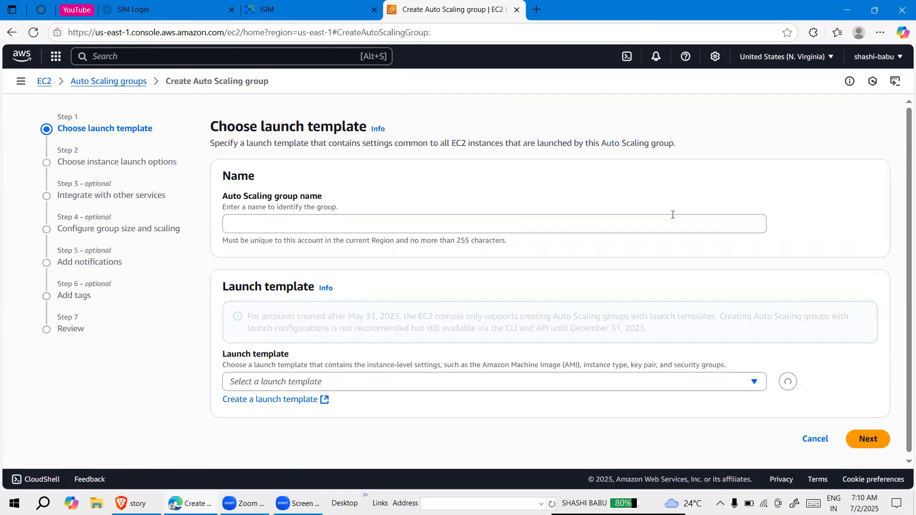
click(318, 228)
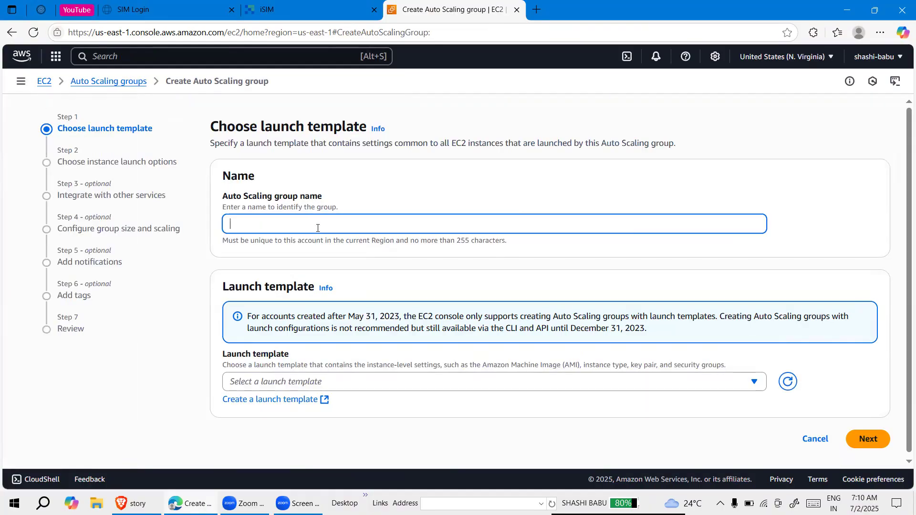
text(Project-ASG)
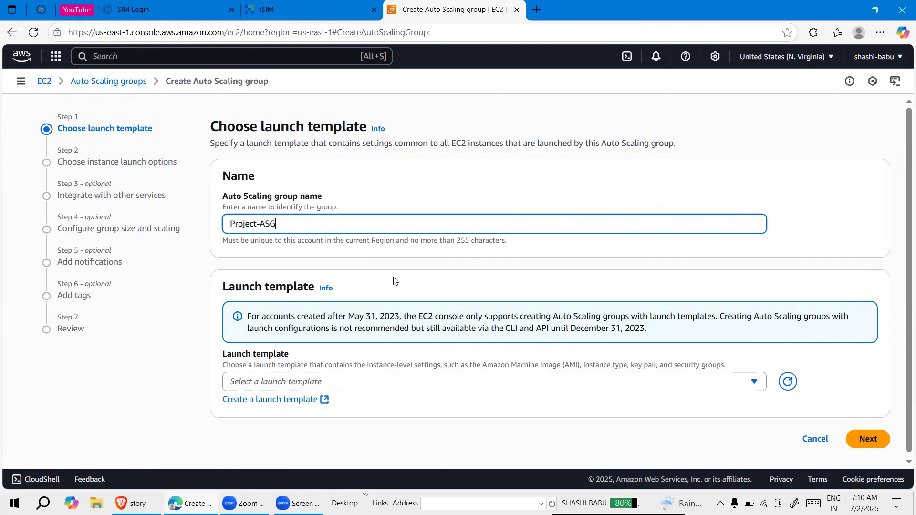
Choose the launch template static-temp with version Default (1) for the Auto Scaling group
scroll(419, 307, down, 1)
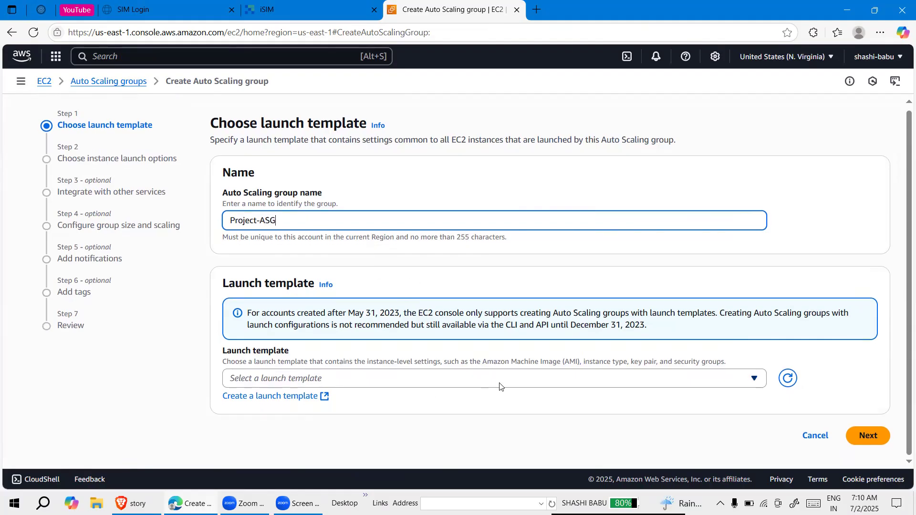
click(487, 385)
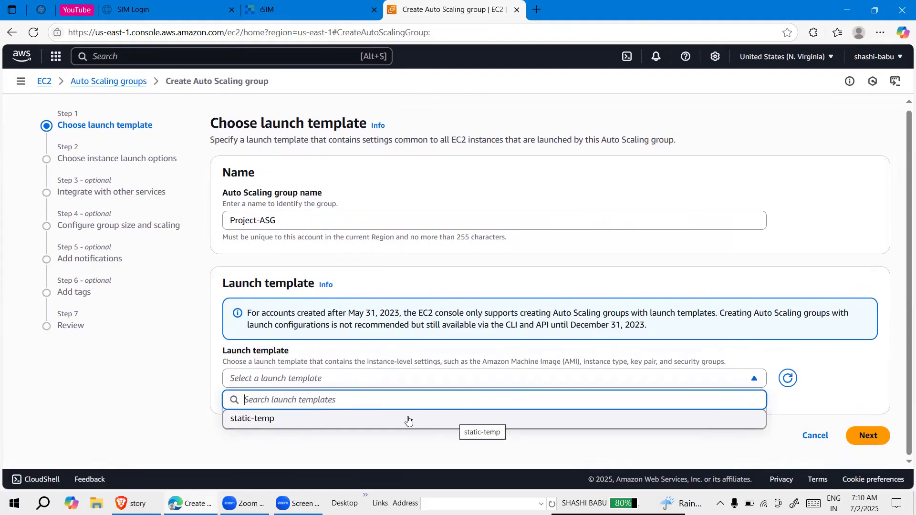
click(424, 388)
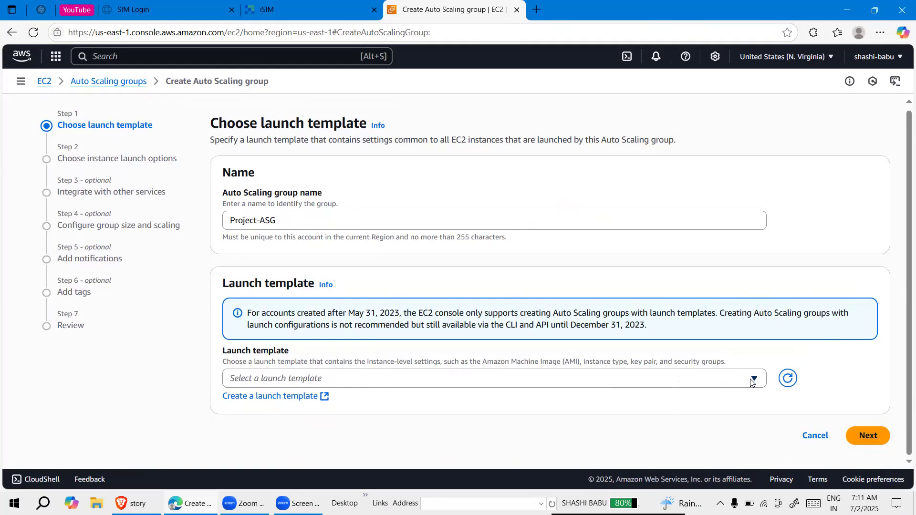
click(696, 385)
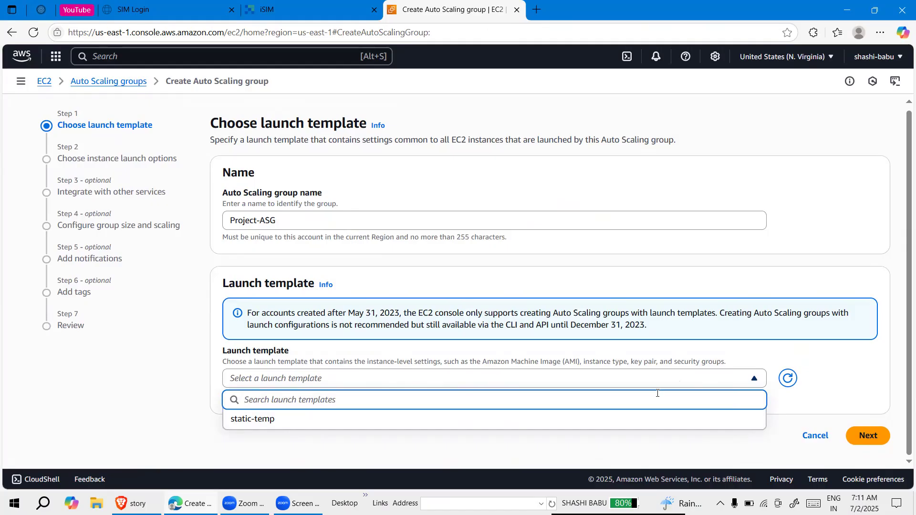
click(546, 418)
scroll(473, 406, down, 2)
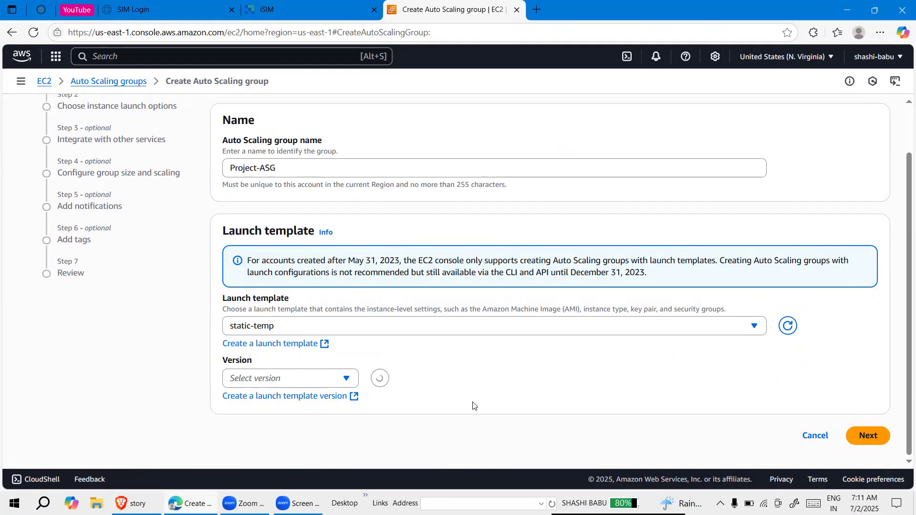
click(308, 383)
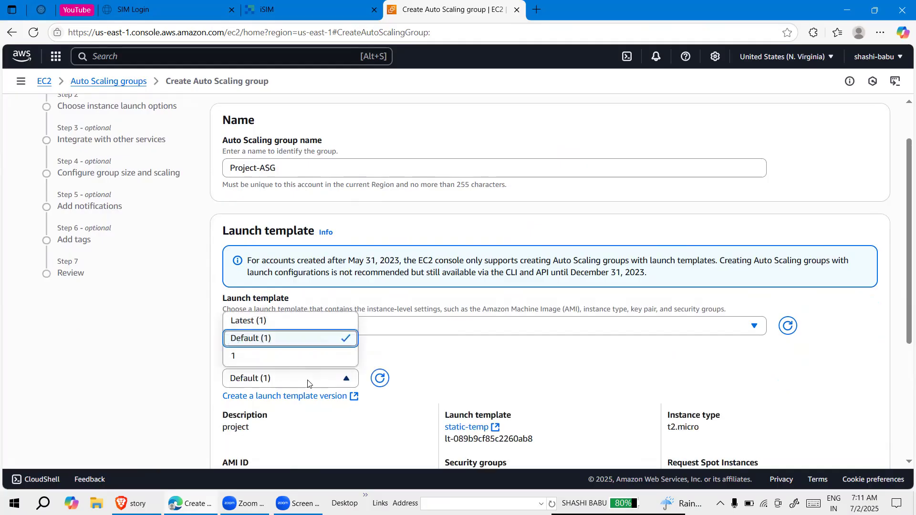
click(292, 339)
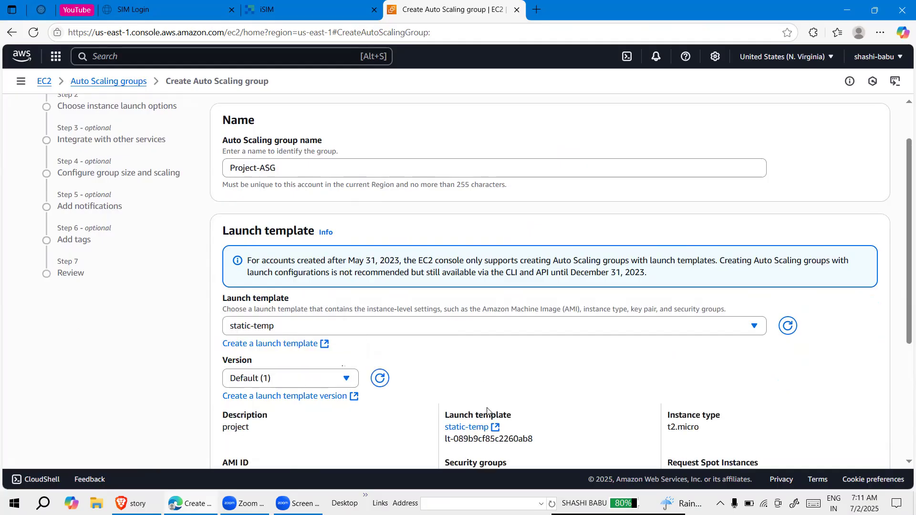
Check the details of the selected launch template and proceed to the instance launch options
click(442, 470)
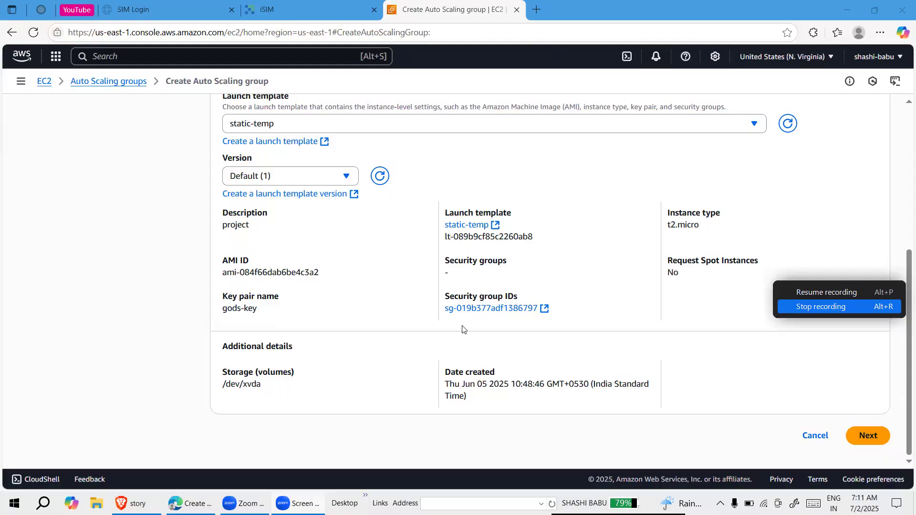
scroll(463, 328, up, 2)
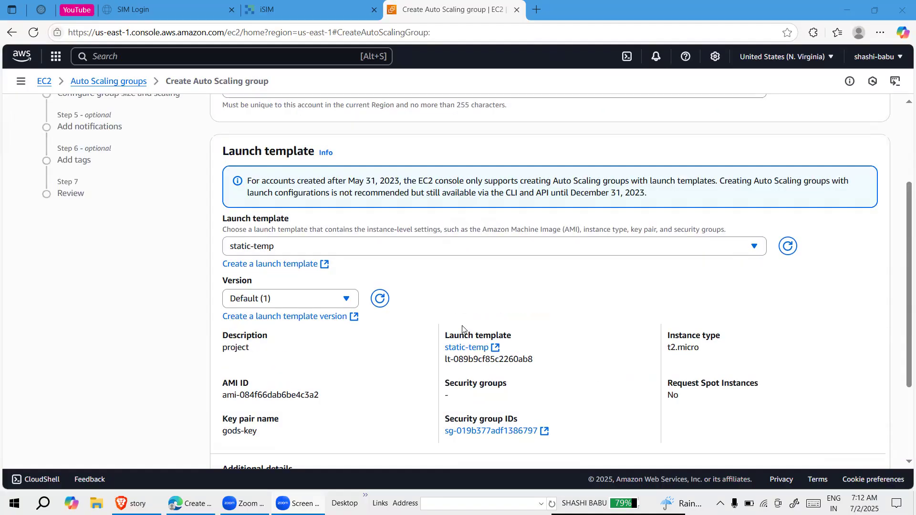
scroll(462, 329, down, 2)
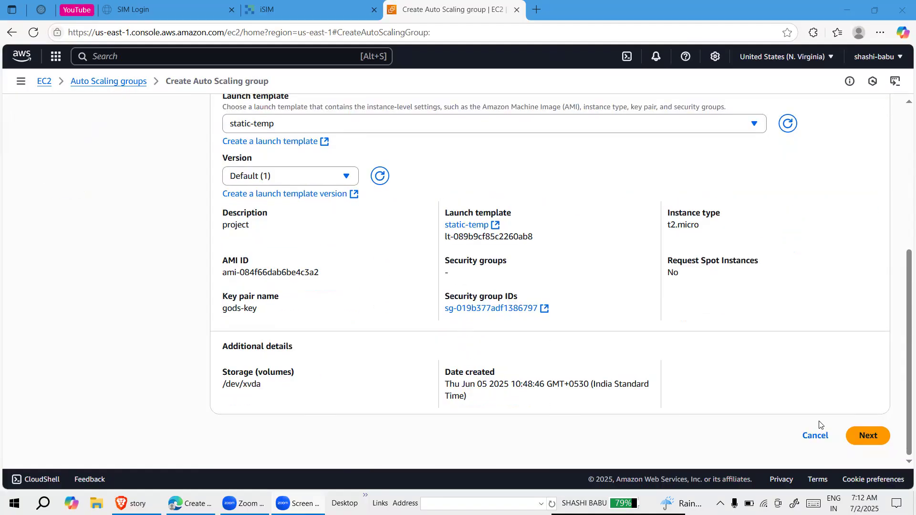
click(868, 434)
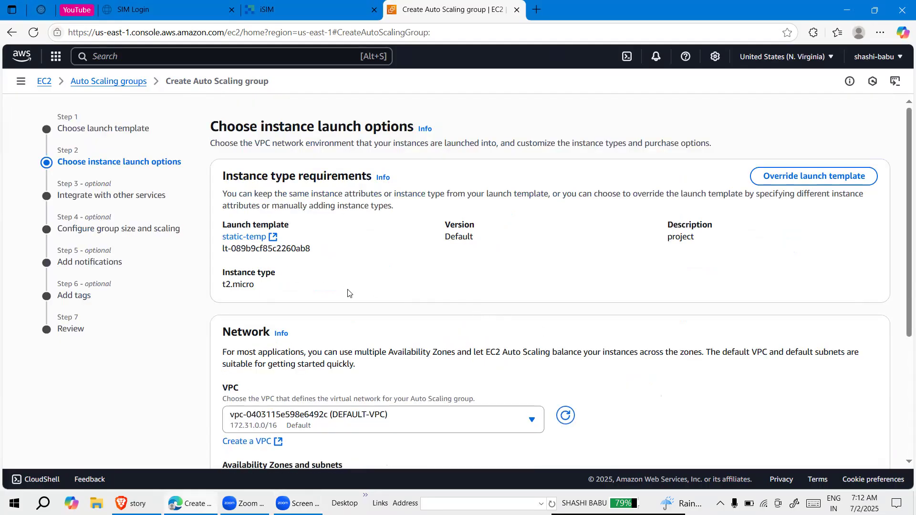
Select the default VPC's subnets in us-east-1c, us-east-1d, us-east-1e, us-east-1a and us-east-1f, and proceed to the service integration settings
scroll(348, 289, down, 2)
scroll(348, 290, down, 1)
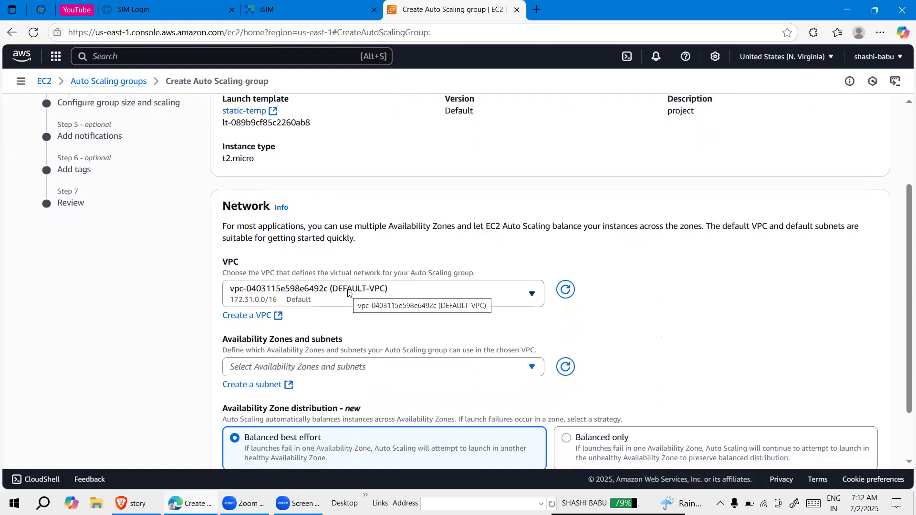
scroll(347, 289, down, 2)
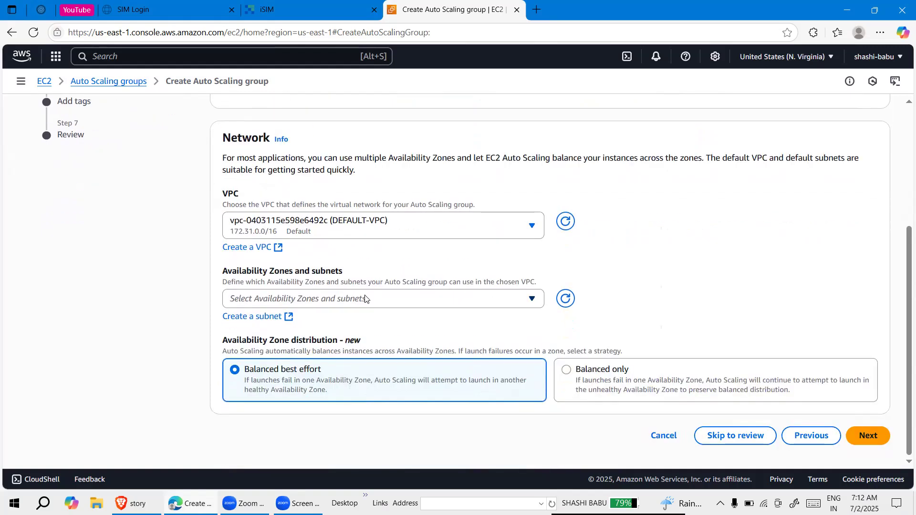
click(365, 299)
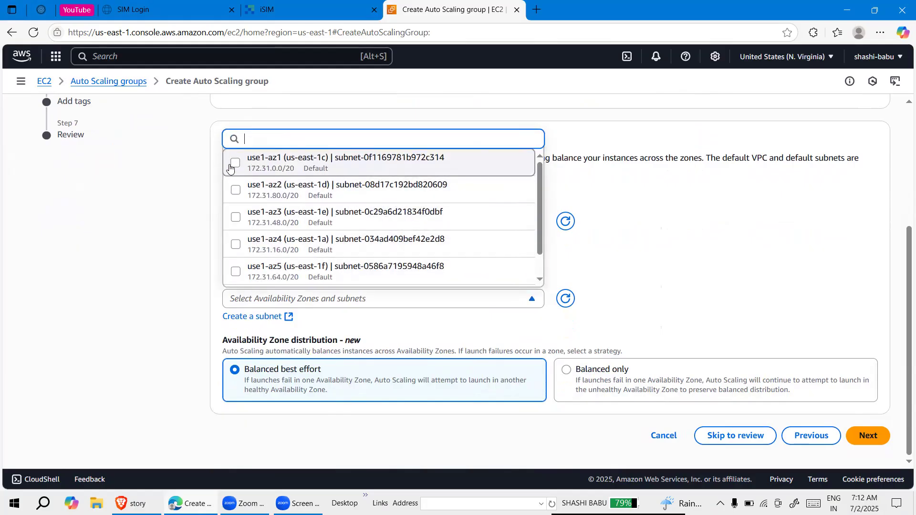
click(230, 167)
click(236, 190)
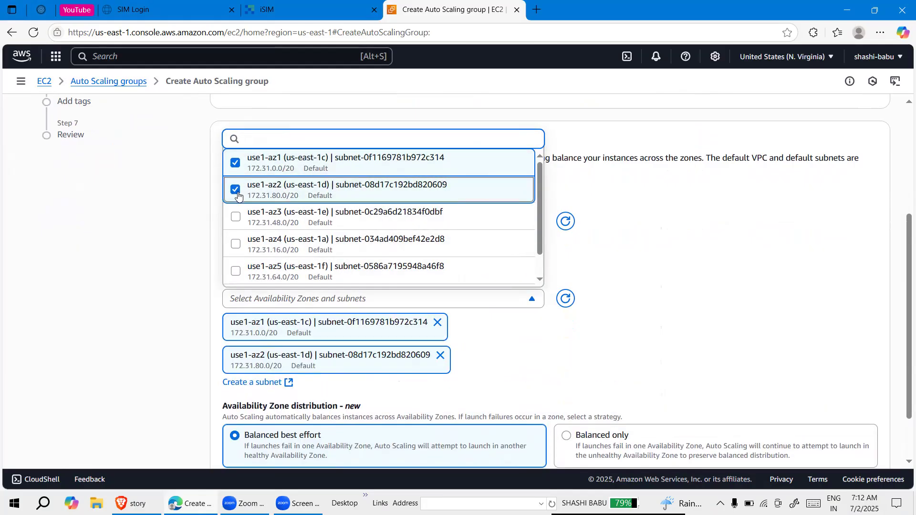
click(237, 217)
click(235, 244)
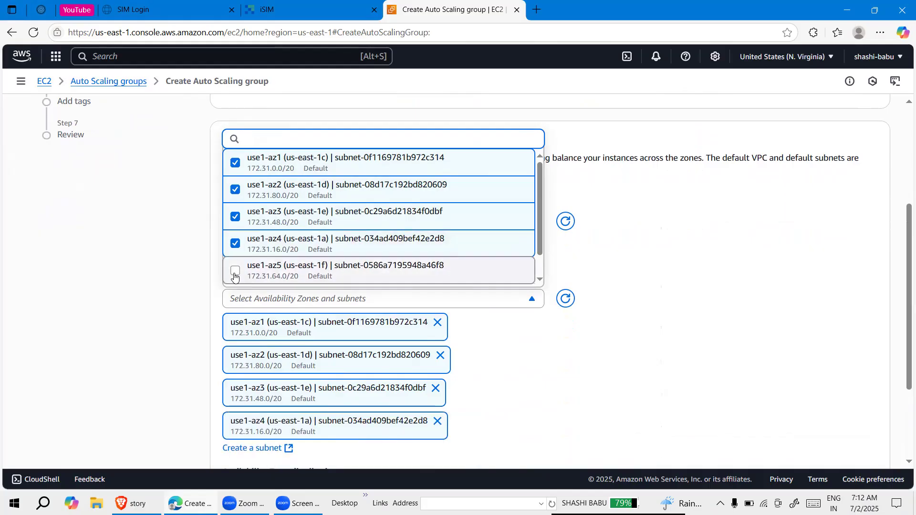
click(235, 276)
click(535, 366)
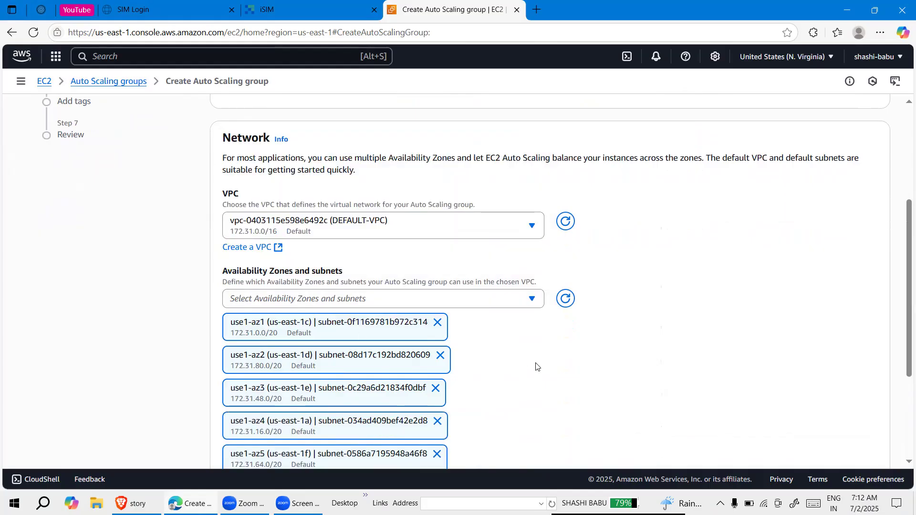
scroll(536, 366, down, 3)
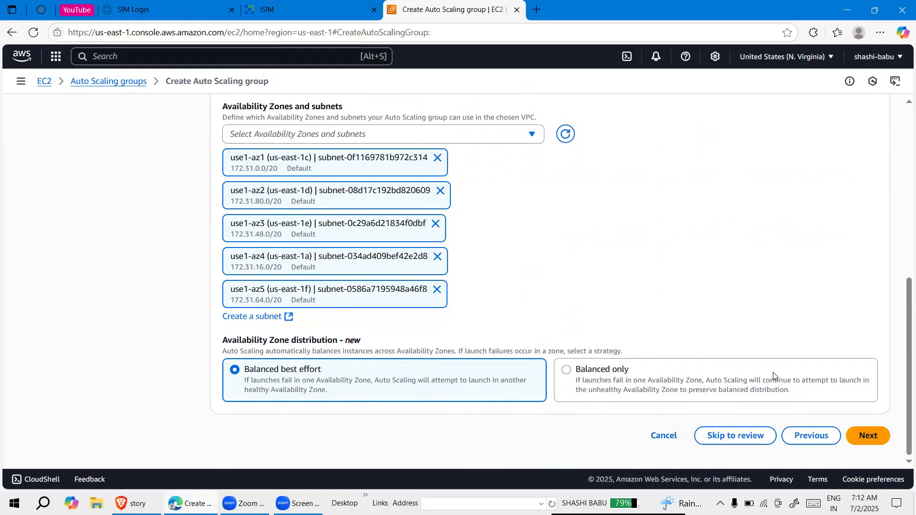
click(869, 436)
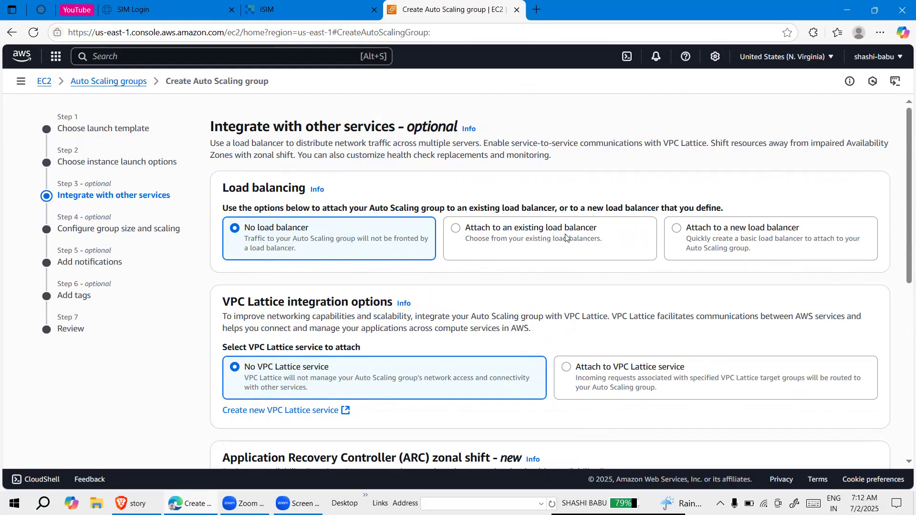
Attach the Auto Scaling group to an existing load balancer through the target group project-tg-as
click(456, 228)
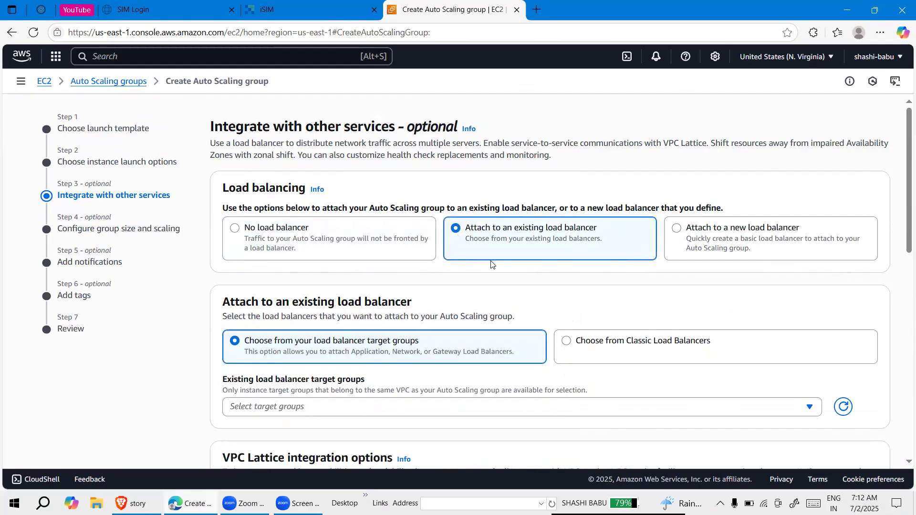
scroll(491, 262, down, 1)
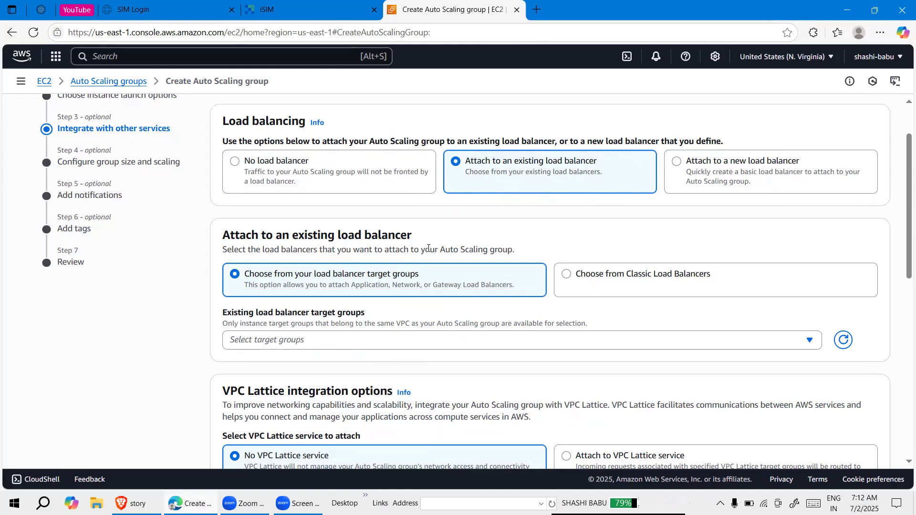
scroll(410, 252, down, 1)
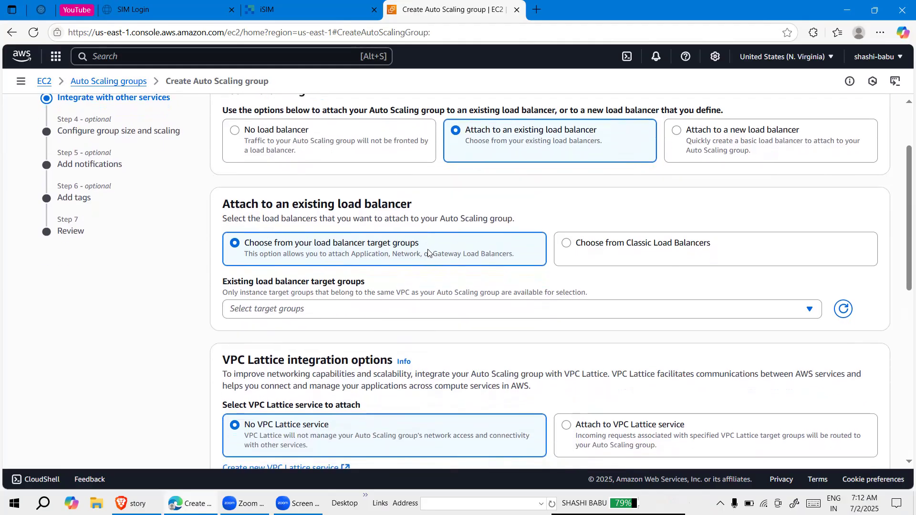
click(455, 316)
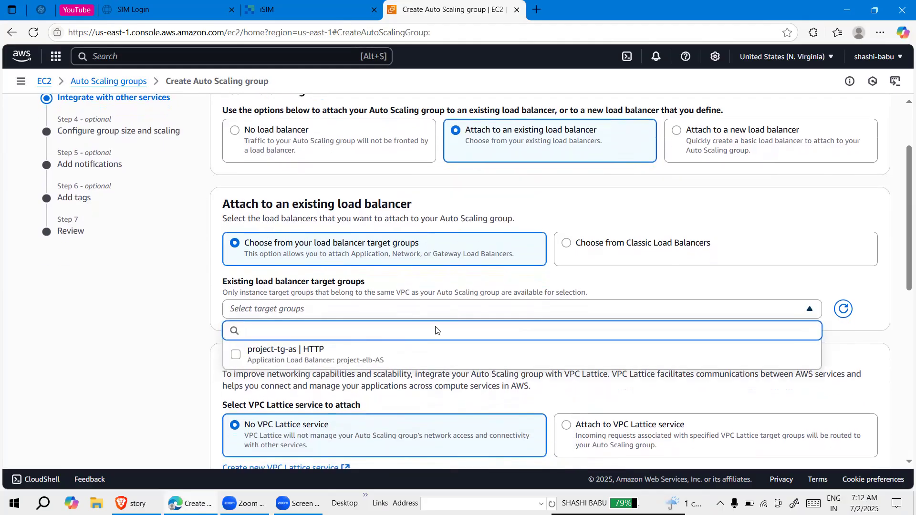
click(400, 359)
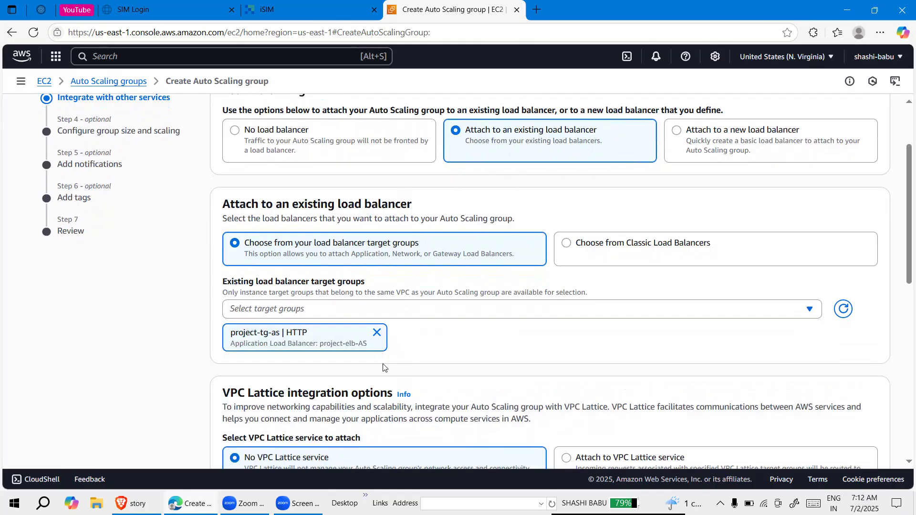
Turn on Elastic Load Balancing health checks and proceed to the group size and scaling settings
scroll(384, 369, down, 2)
scroll(384, 368, down, 1)
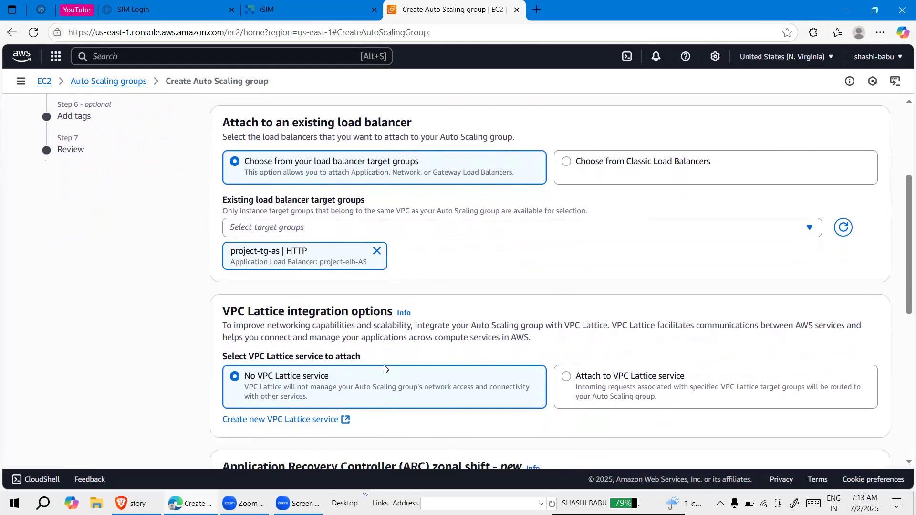
scroll(385, 368, down, 1)
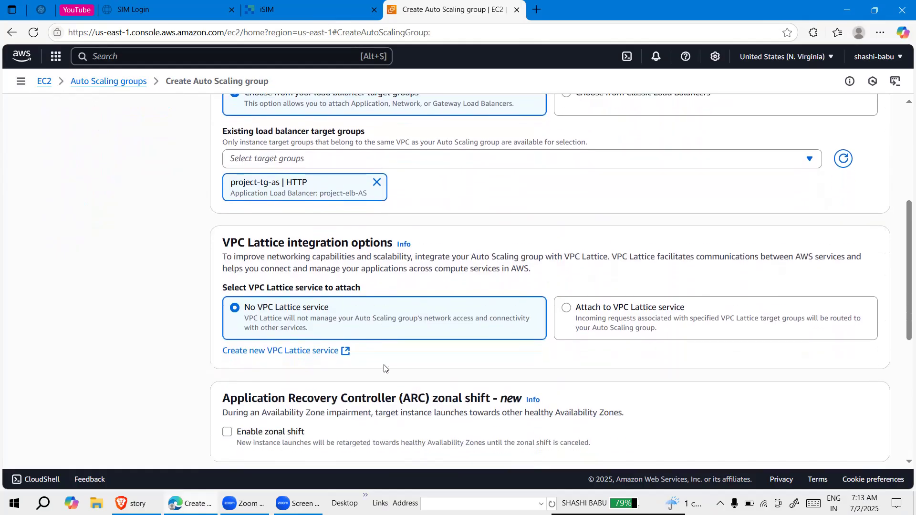
scroll(384, 368, down, 2)
scroll(385, 324, down, 4)
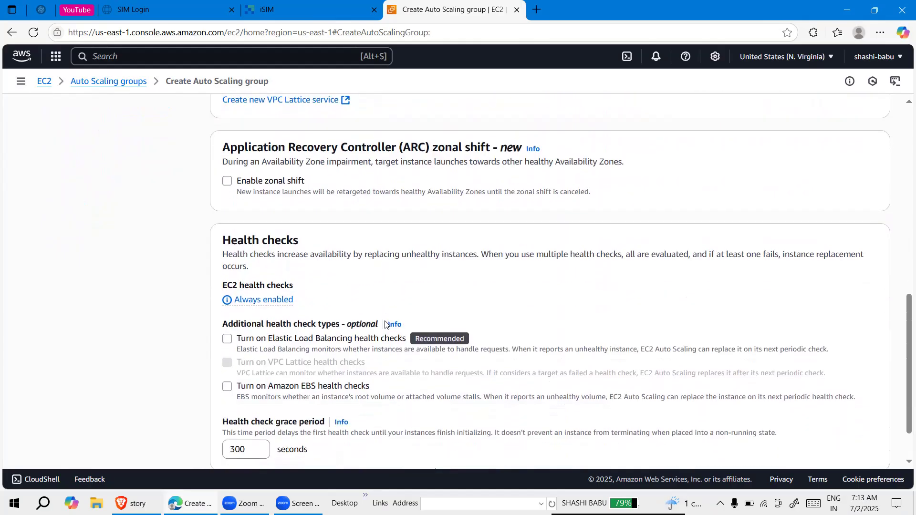
scroll(386, 325, down, 2)
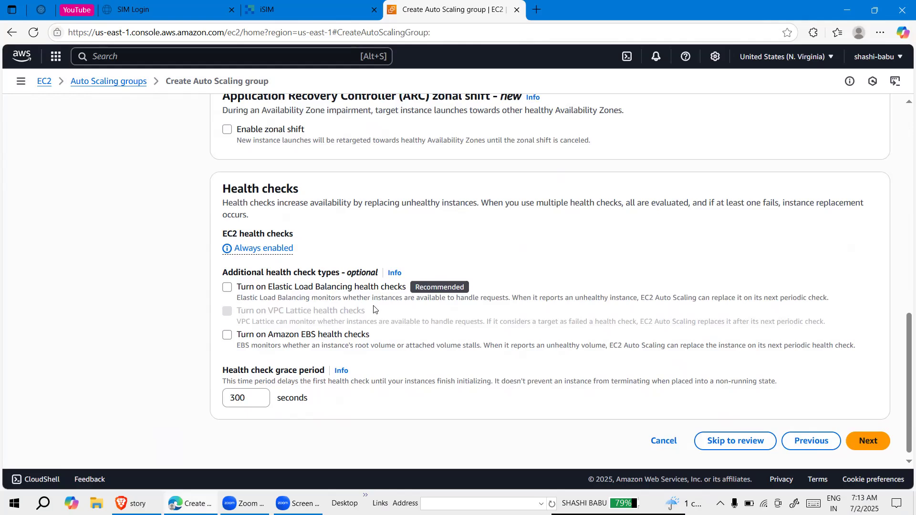
click(228, 288)
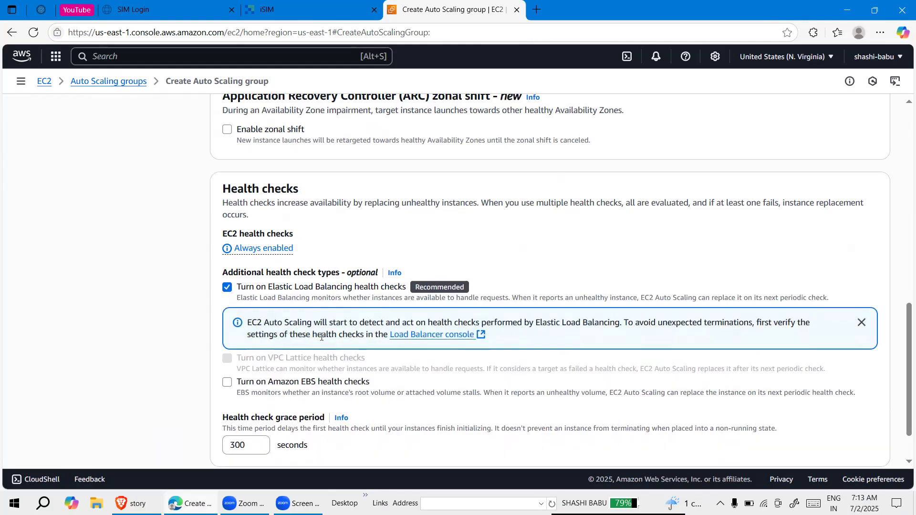
scroll(321, 337, down, 1)
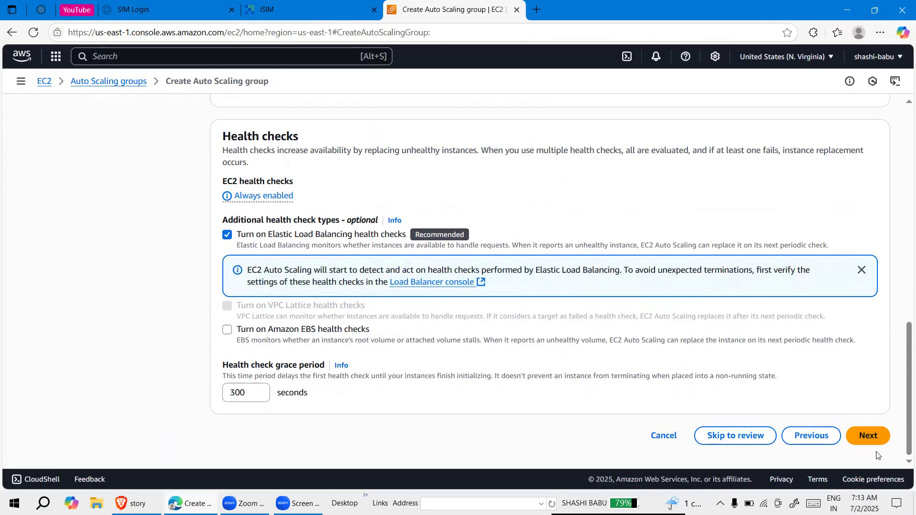
click(867, 436)
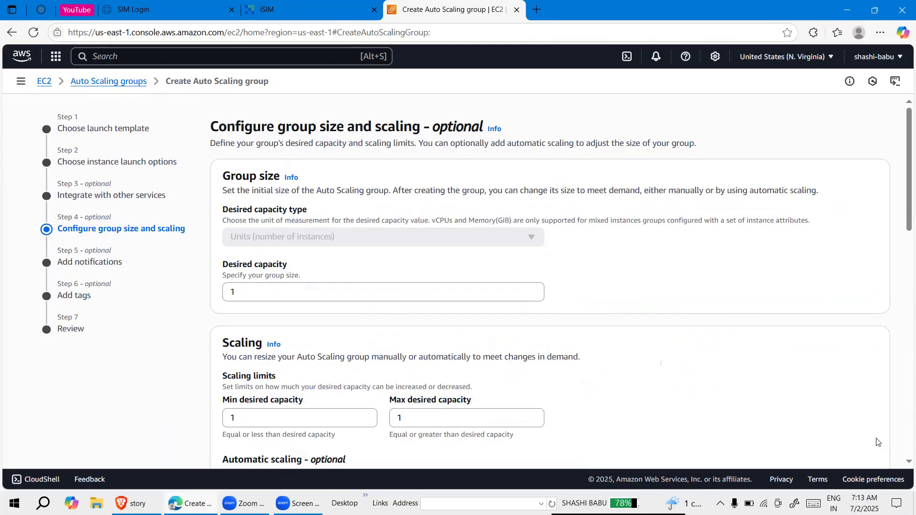
Set the Auto Scaling group's desired capacity to 2
scroll(447, 288, down, 1)
scroll(446, 288, down, 3)
scroll(382, 267, up, 2)
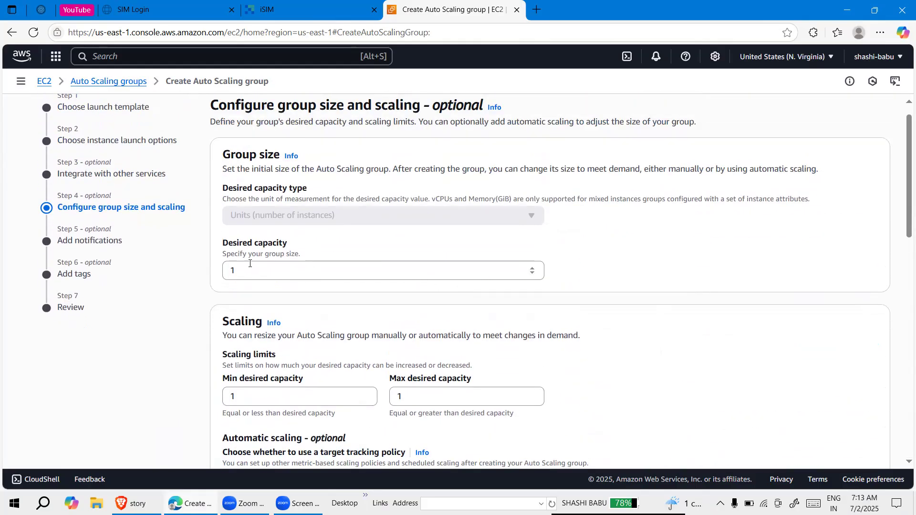
scroll(251, 271, down, 1)
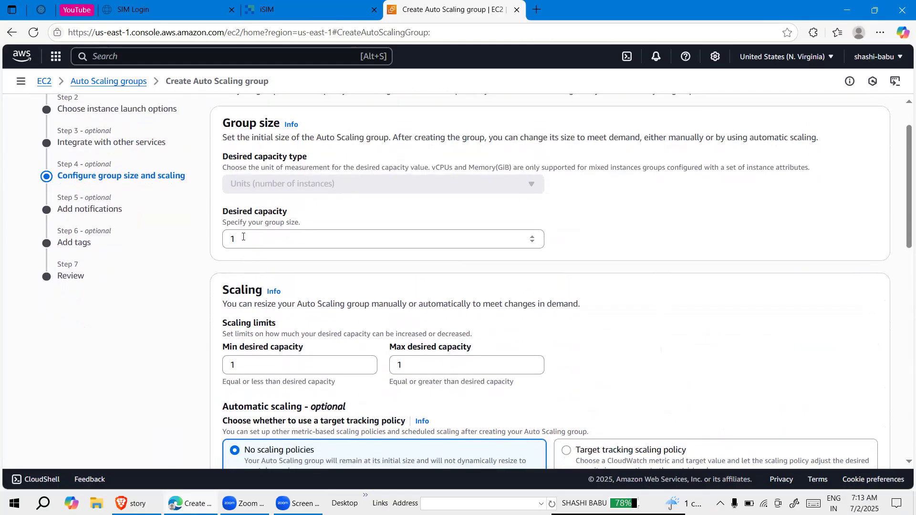
click(243, 235)
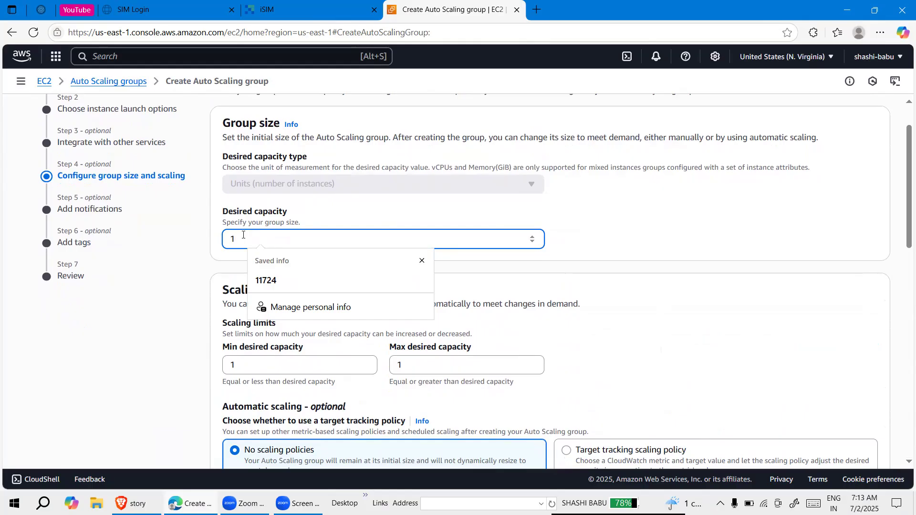
key(BackSpace)
text(0)
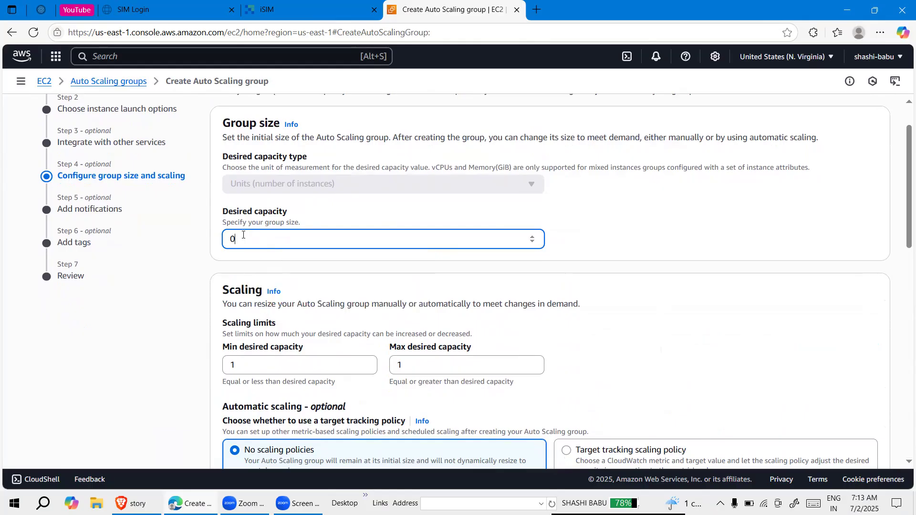
key(BackSpace)
text(2)
Set the max desired capacity in the scaling limits to 8
click(439, 365)
key(BackSpace)
text(0)
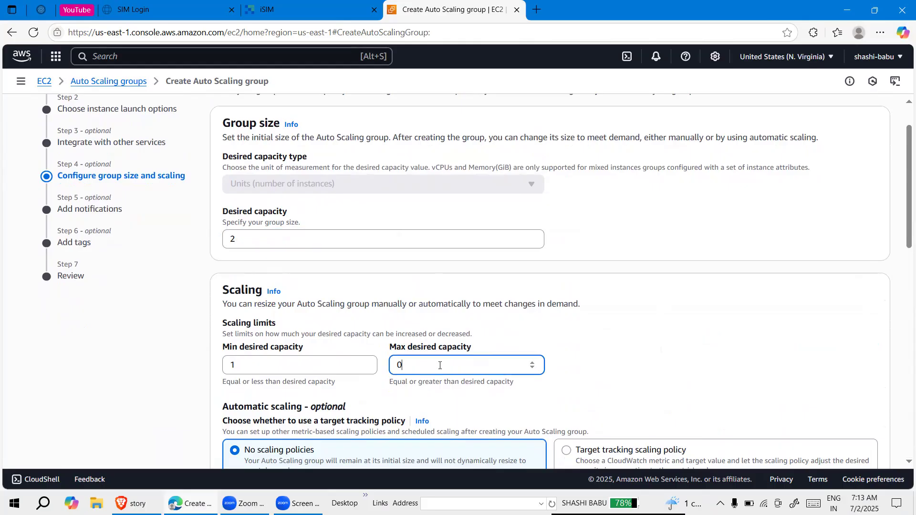
key(BackSpace)
text(8)
Examine the automatic scaling, instance maintenance policy, additional capacity and additional settings options for the group
scroll(350, 392, down, 1)
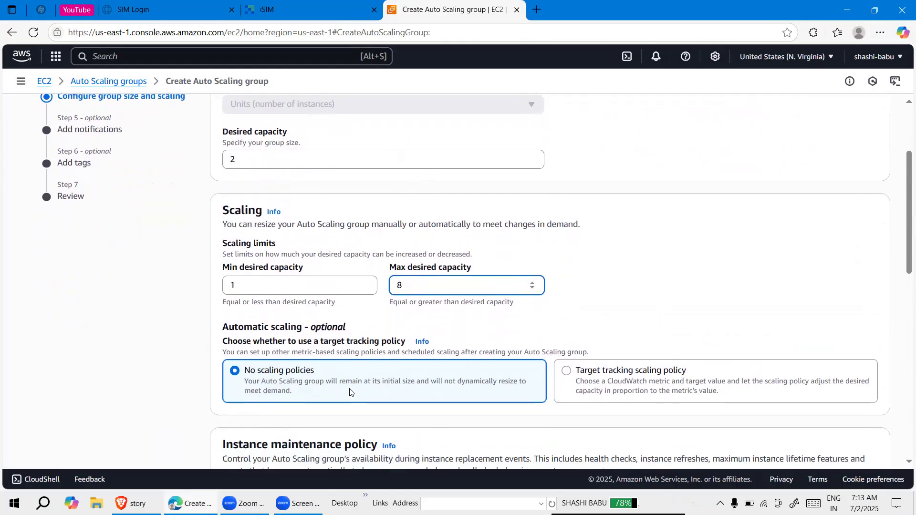
scroll(350, 393, down, 1)
scroll(305, 351, down, 1)
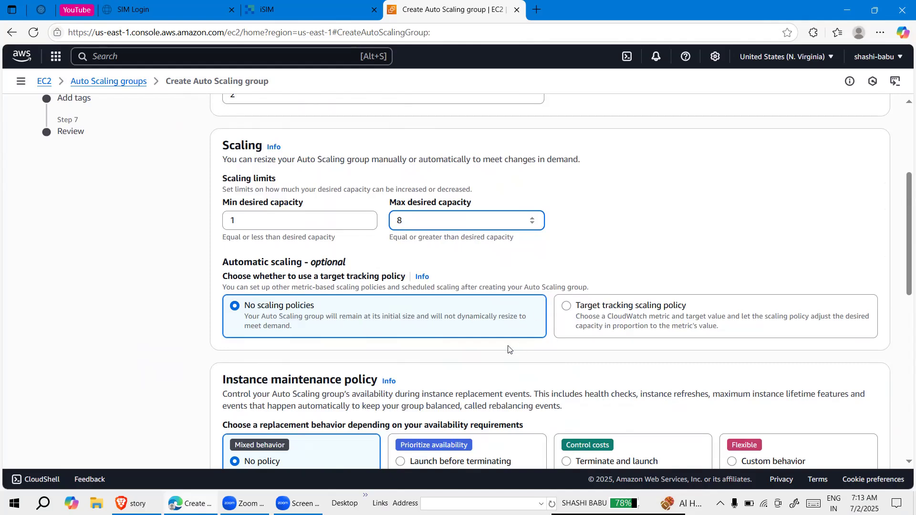
scroll(501, 356, down, 1)
scroll(500, 358, down, 1)
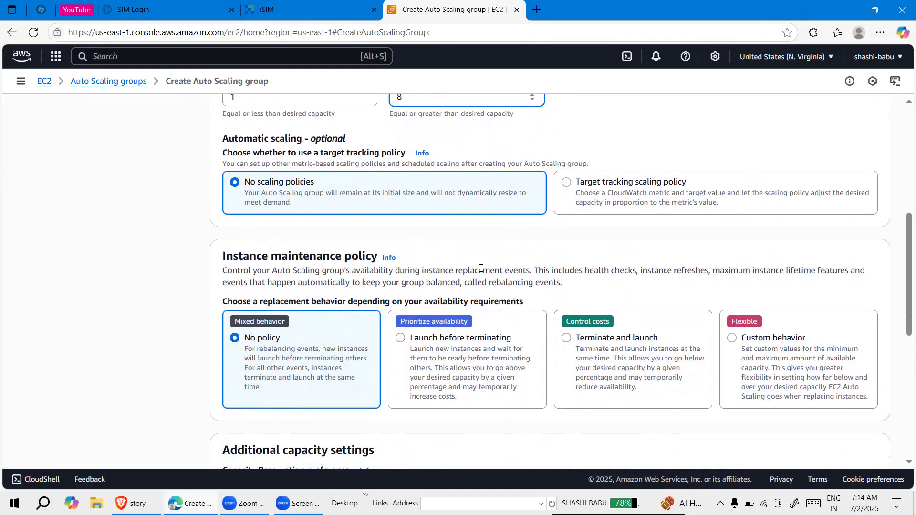
scroll(480, 374, down, 3)
scroll(482, 271, down, 2)
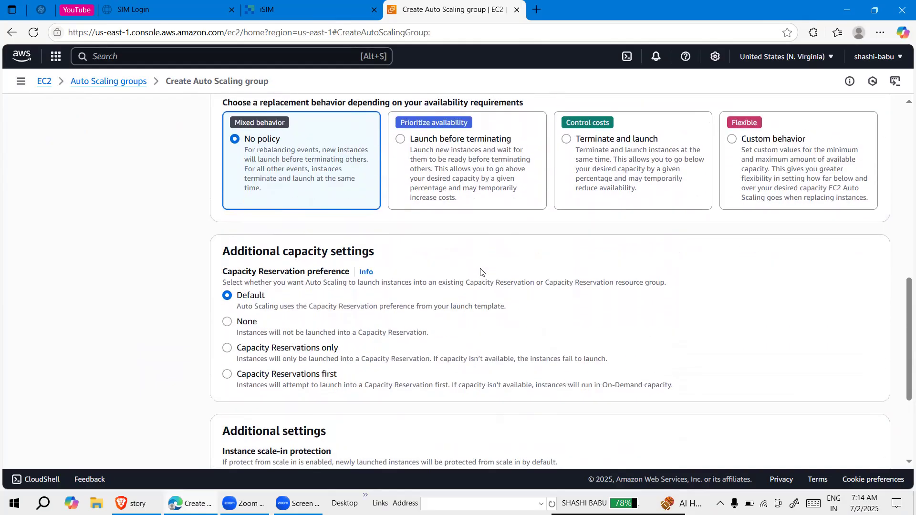
scroll(481, 271, down, 4)
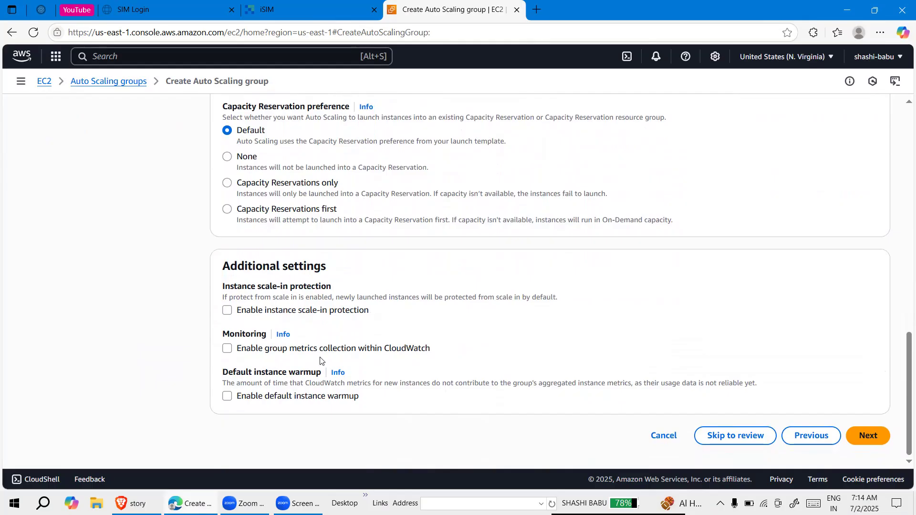
scroll(431, 229, up, 8)
scroll(431, 230, up, 3)
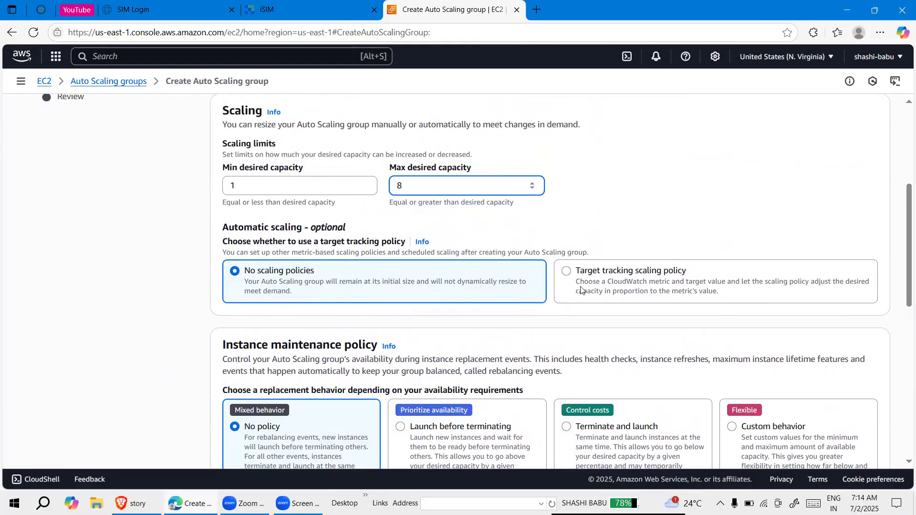
Set the group's automatic scaling to a target tracking scaling policy with Average CPU utilization as the metric type
click(571, 277)
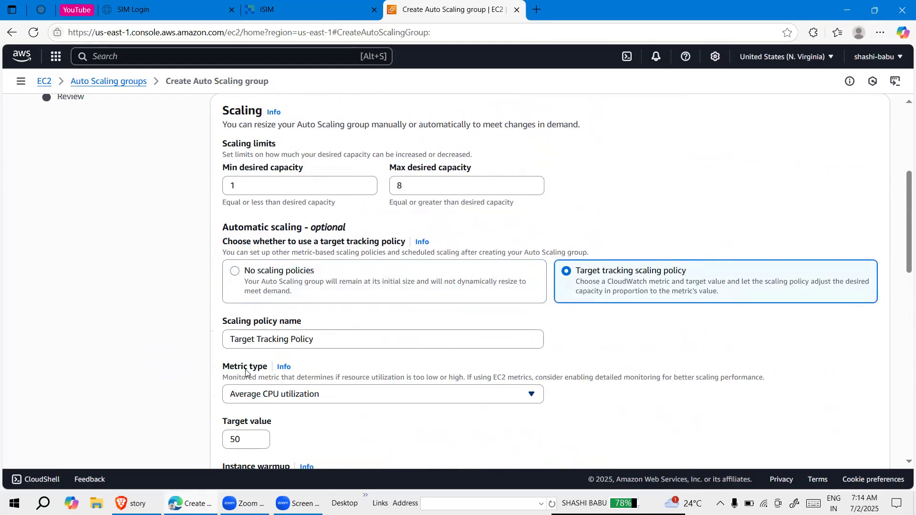
scroll(248, 374, down, 1)
scroll(322, 356, down, 2)
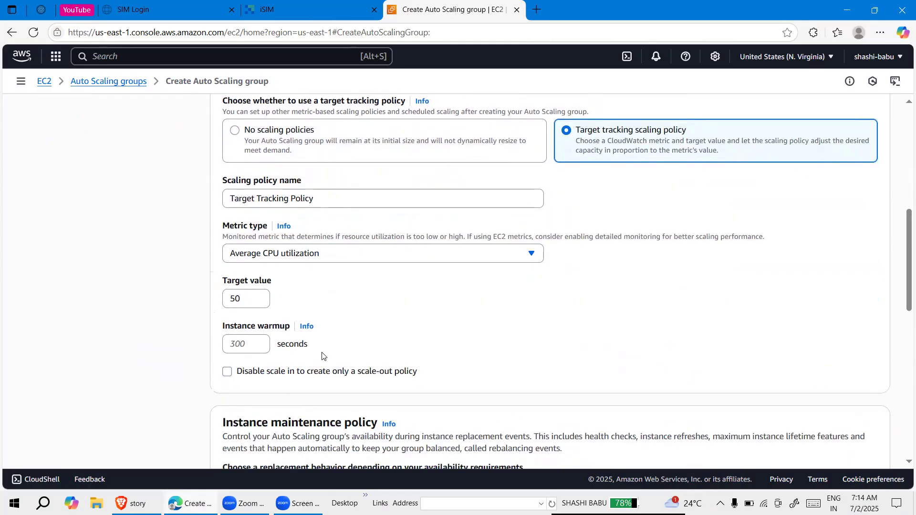
scroll(322, 355, up, 2)
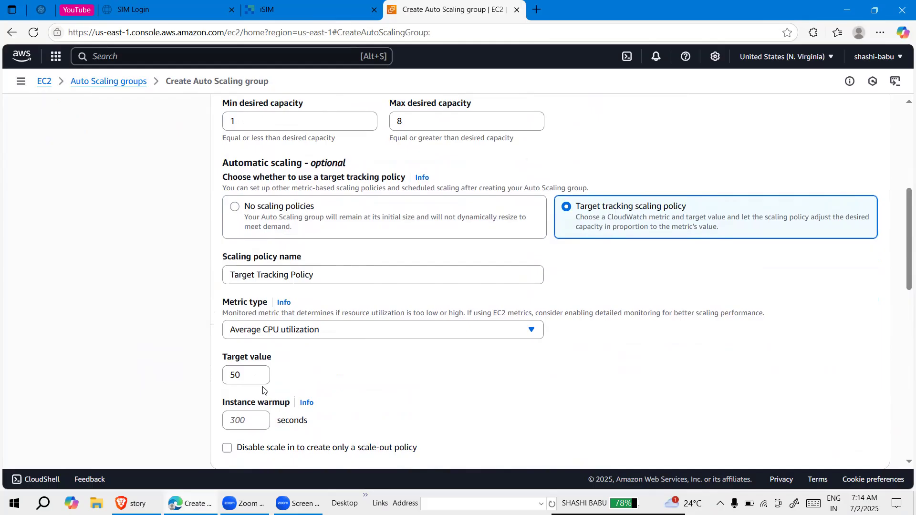
scroll(258, 387, down, 1)
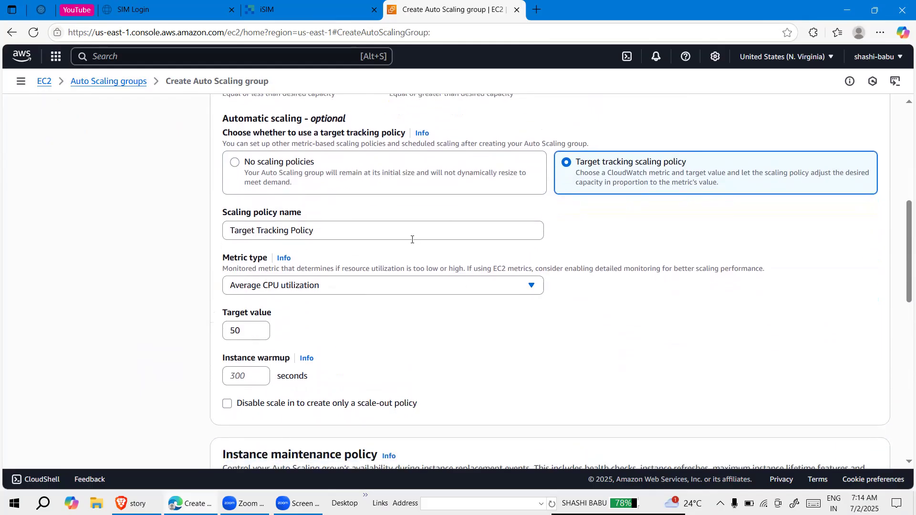
click(372, 285)
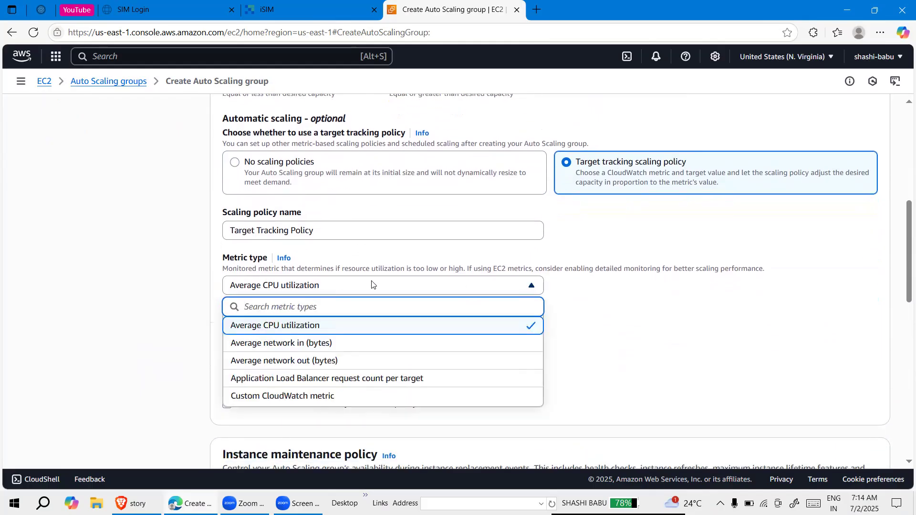
click(355, 327)
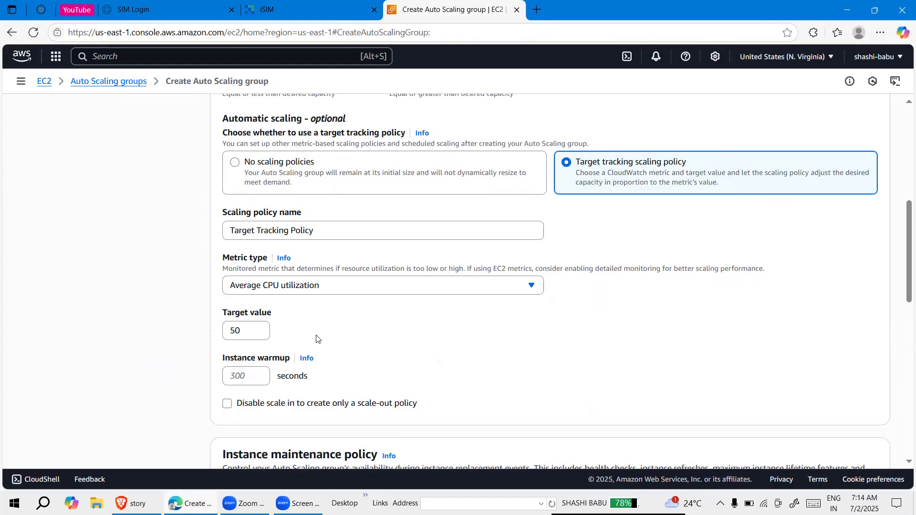
Keep the min desired capacity at 1 and the remaining scaling options as they are, and proceed to the notification settings
scroll(317, 339, up, 5)
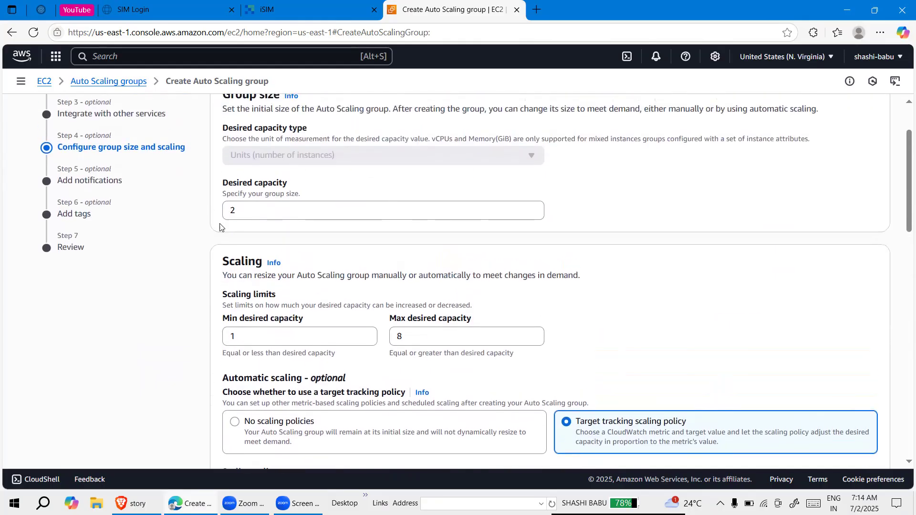
double_click(230, 335)
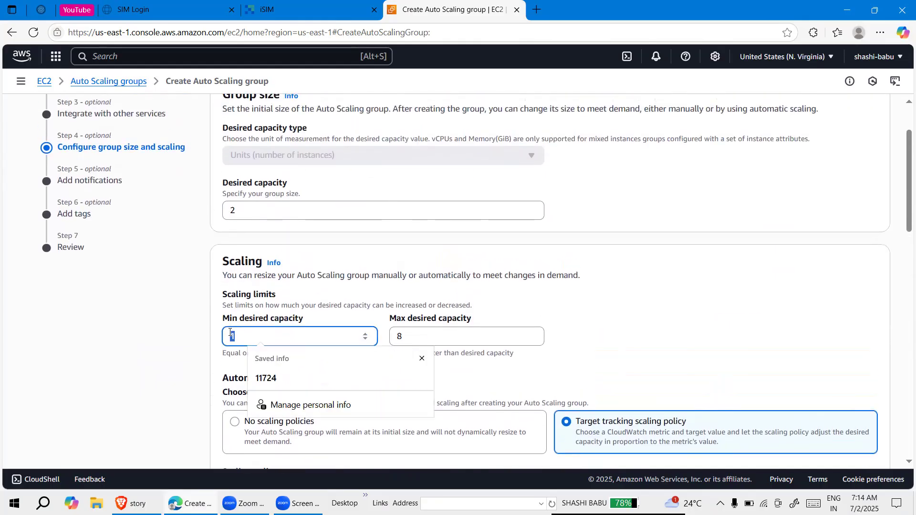
click(401, 285)
scroll(401, 285, down, 8)
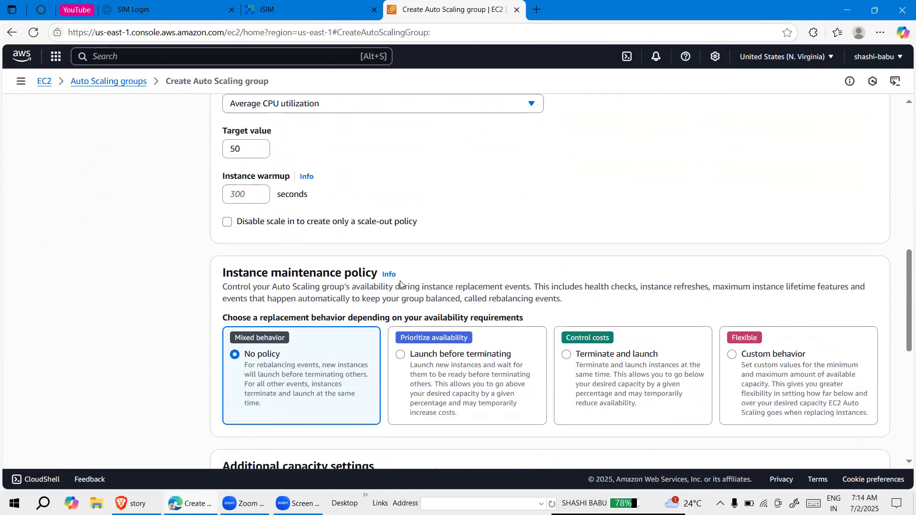
scroll(401, 284, down, 7)
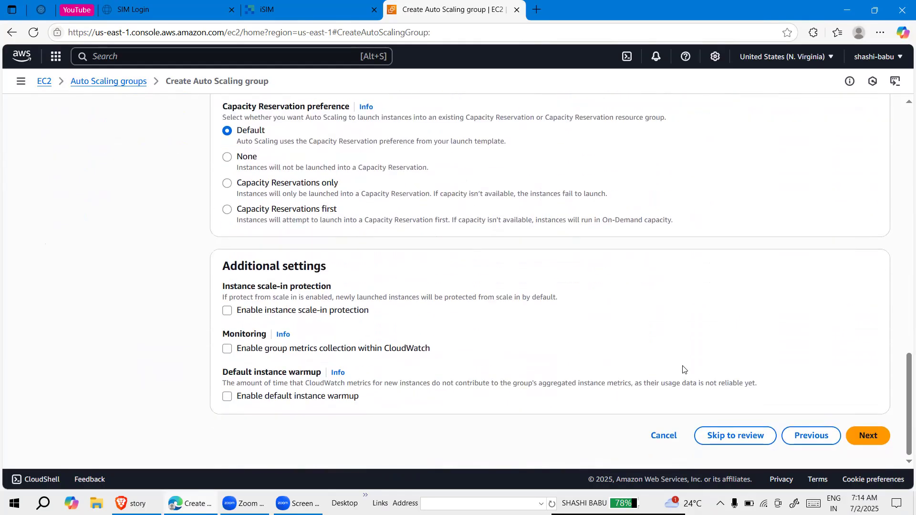
click(867, 436)
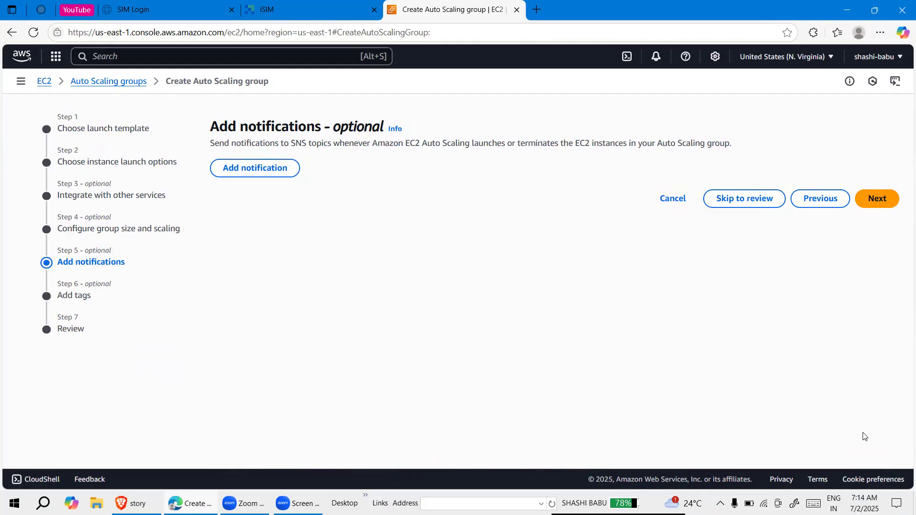
Add a notification using the SNS topic monitoring_topic with all event types enabled, and proceed to the tags
click(263, 170)
click(272, 229)
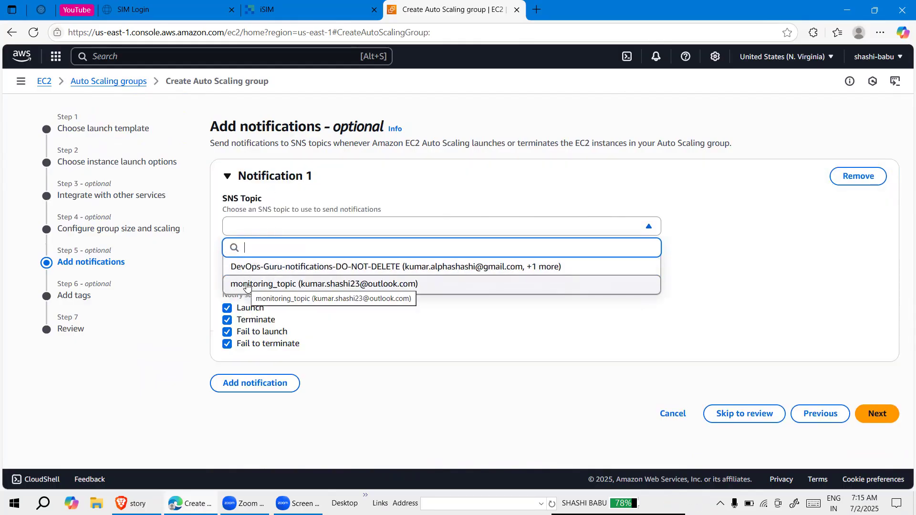
click(246, 284)
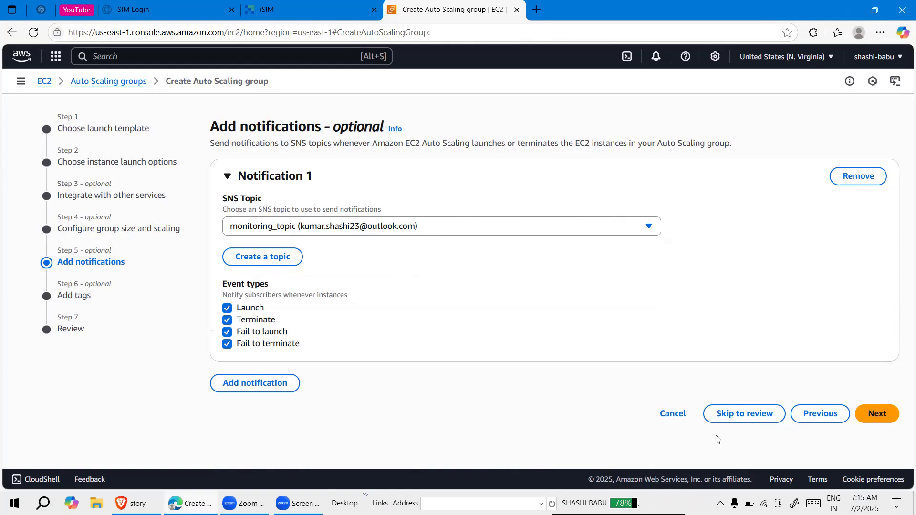
click(881, 412)
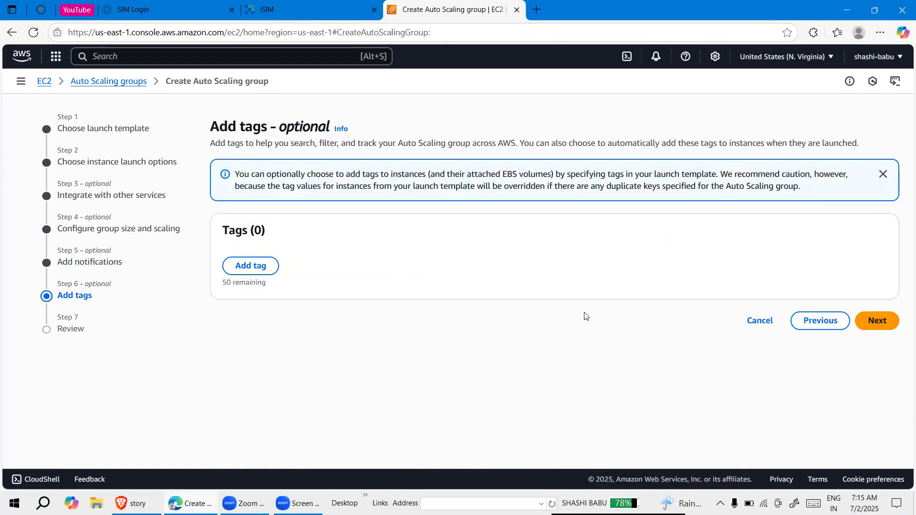
Add a tag with key project-ASG and value project, applied to new instances, and proceed to the review
click(251, 271)
text(project-ASG)
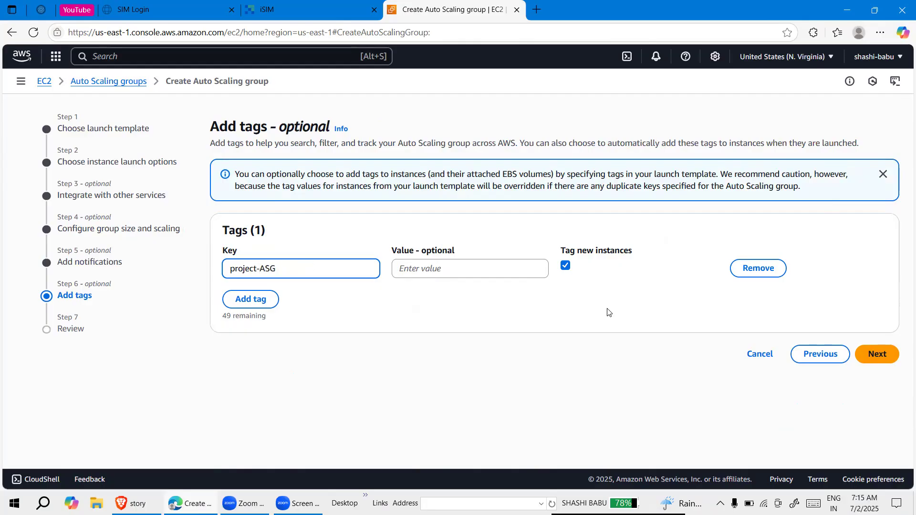
click(442, 267)
text(project)
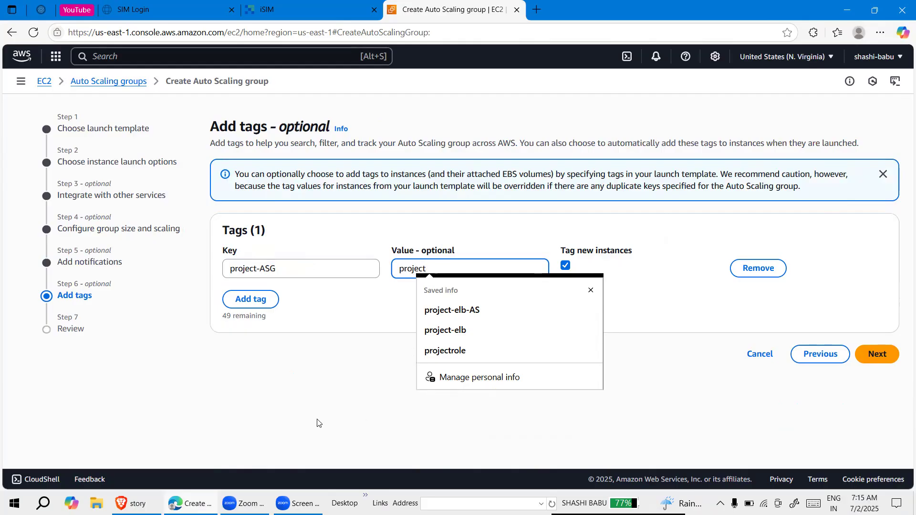
click(316, 363)
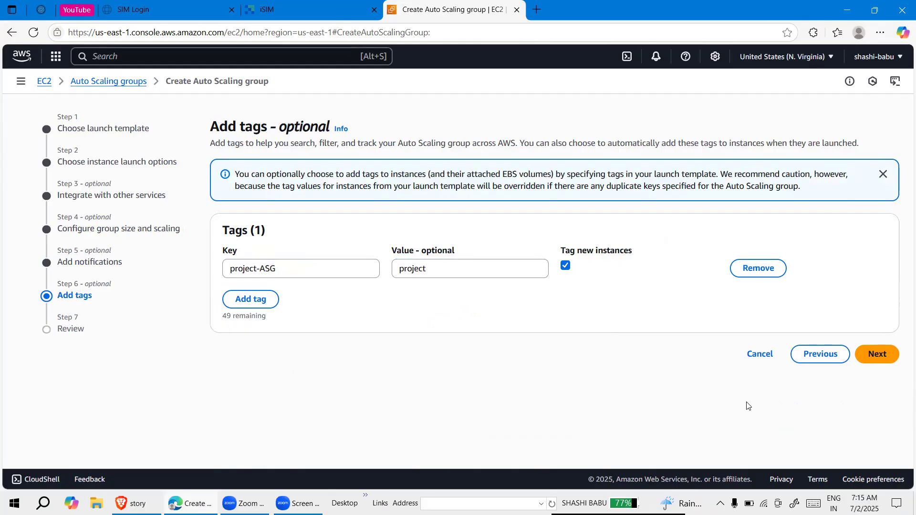
click(882, 353)
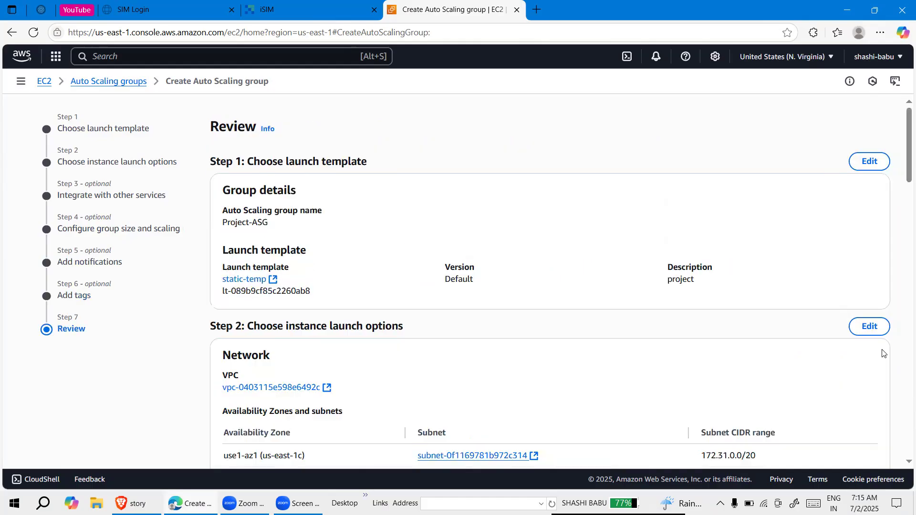
Review the configured settings of Project-ASG and create the Auto Scaling group
scroll(797, 339, down, 5)
scroll(798, 339, down, 3)
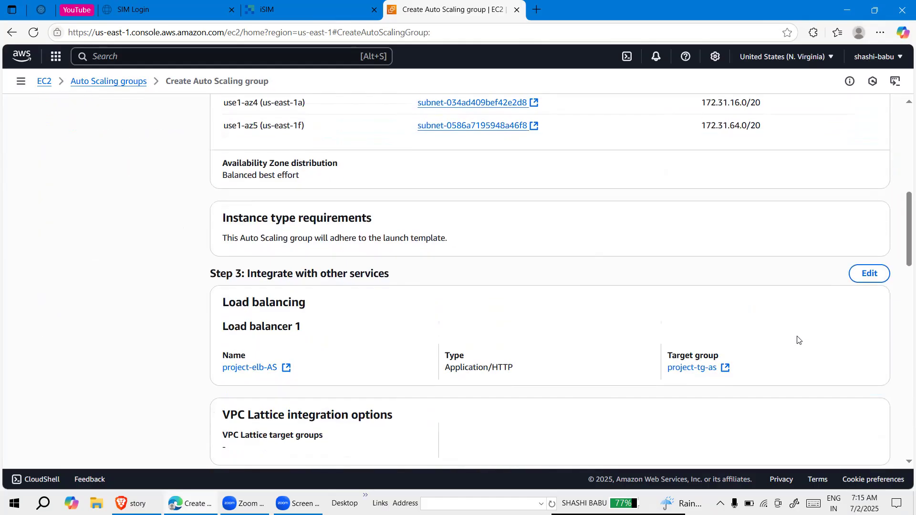
scroll(810, 188, down, 12)
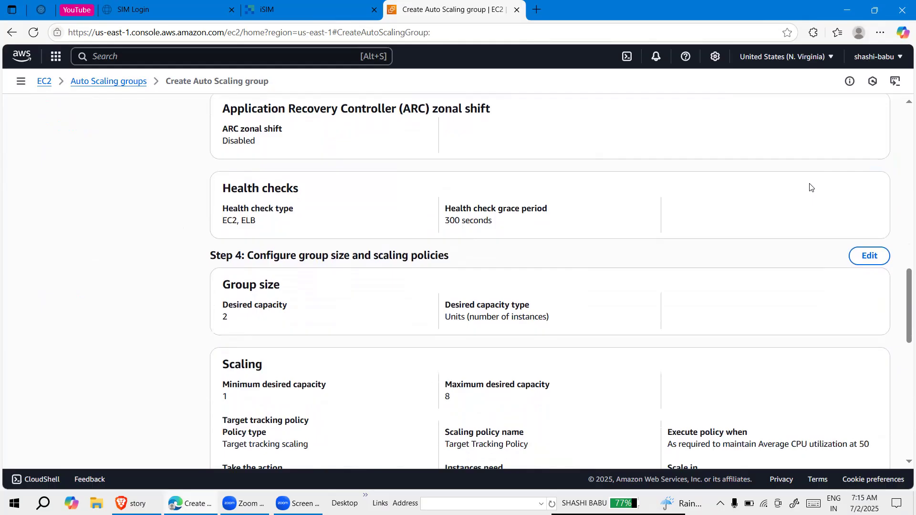
scroll(809, 188, down, 3)
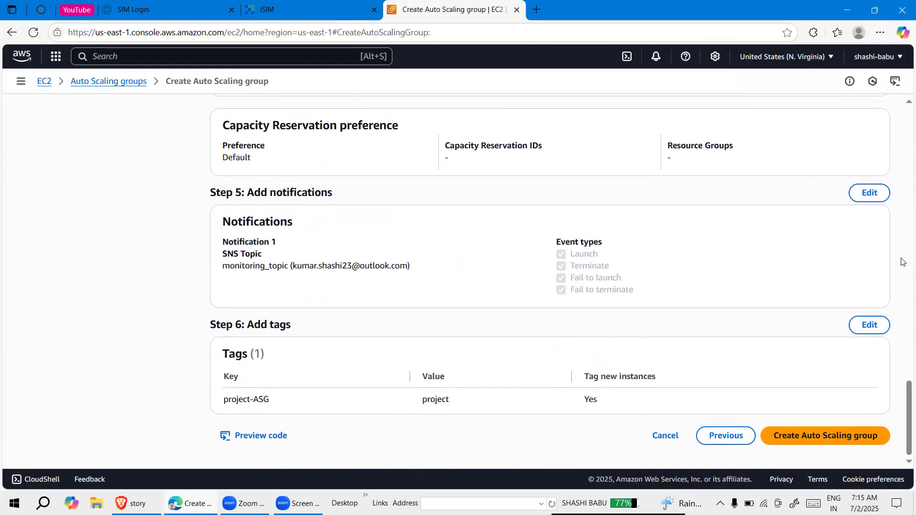
scroll(765, 180, up, 10)
scroll(765, 180, down, 10)
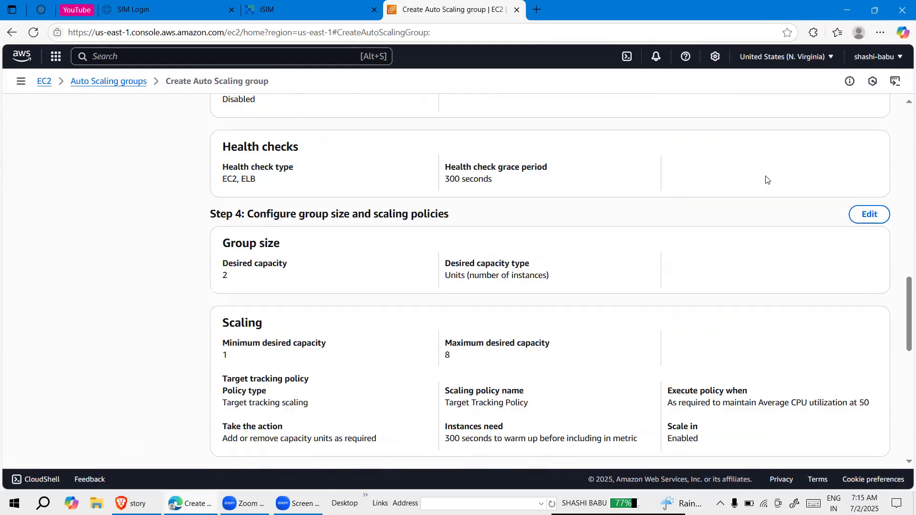
click(841, 435)
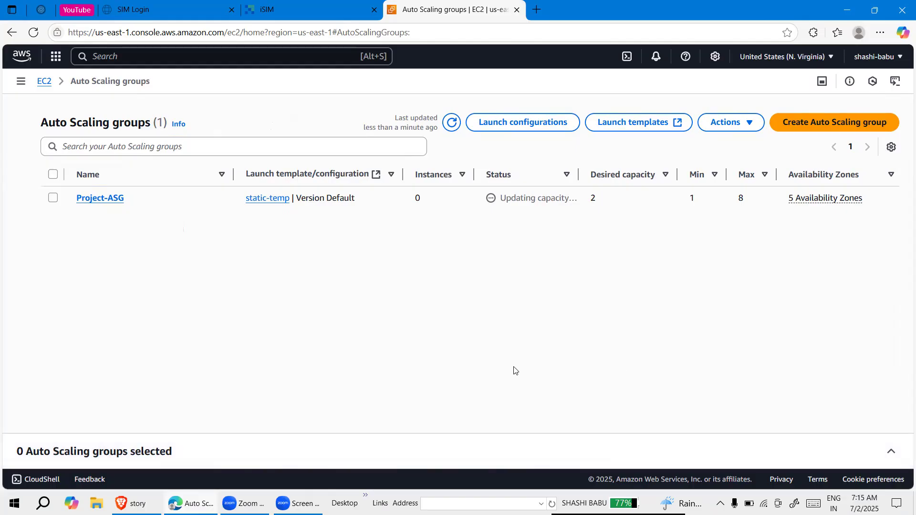
Open Project-ASG and examine its scaling limits, launch template, network, health checks, advanced configurations and tags
click(102, 199)
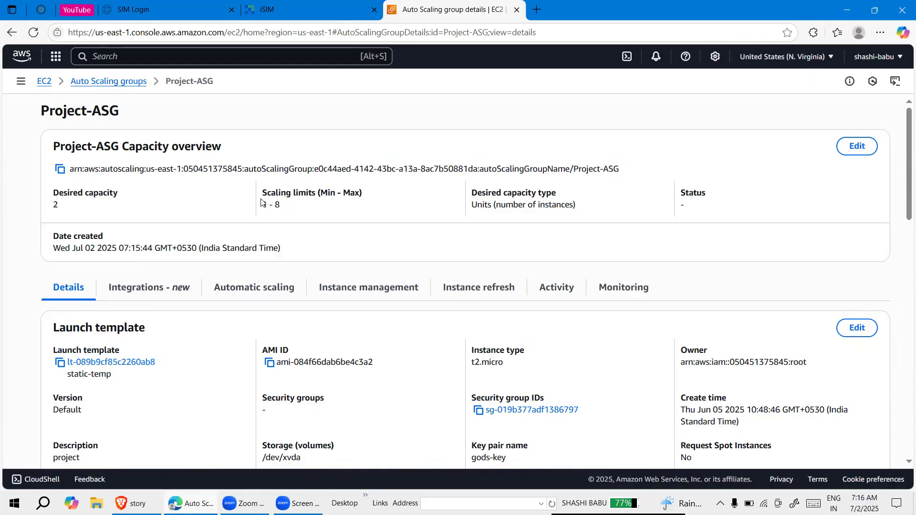
drag(288, 206, 263, 206)
scroll(397, 235, down, 2)
scroll(397, 235, down, 3)
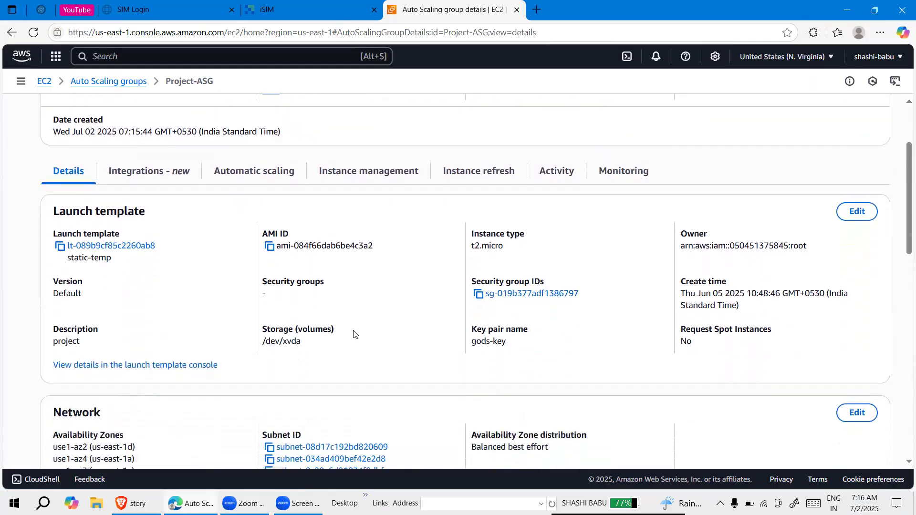
scroll(362, 292, down, 4)
scroll(362, 291, down, 6)
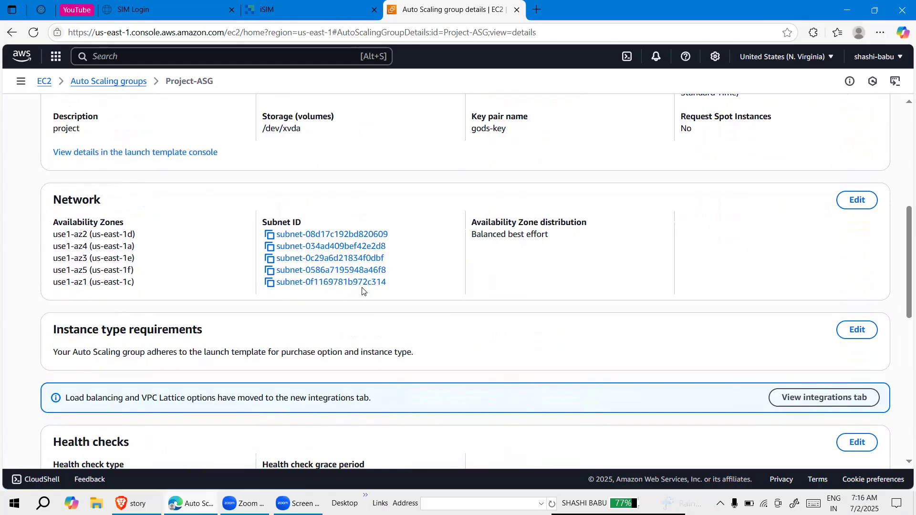
scroll(330, 334, down, 3)
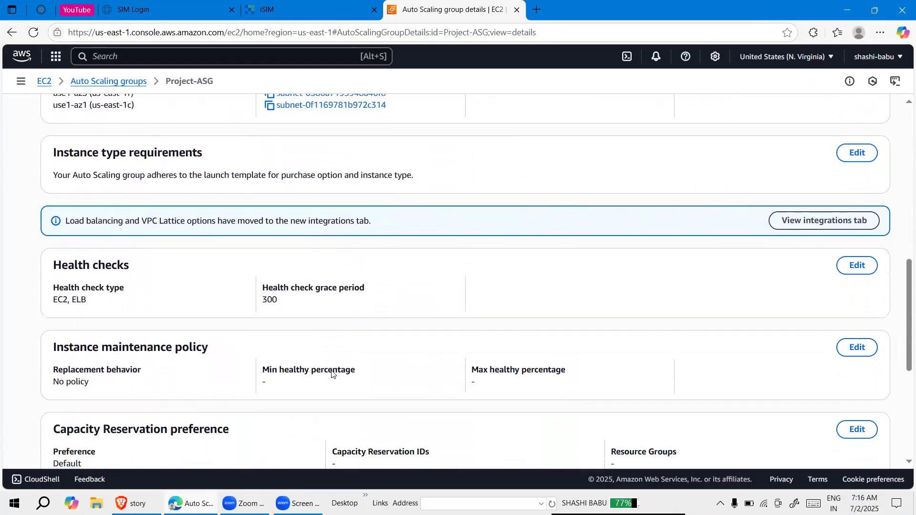
scroll(336, 349, down, 5)
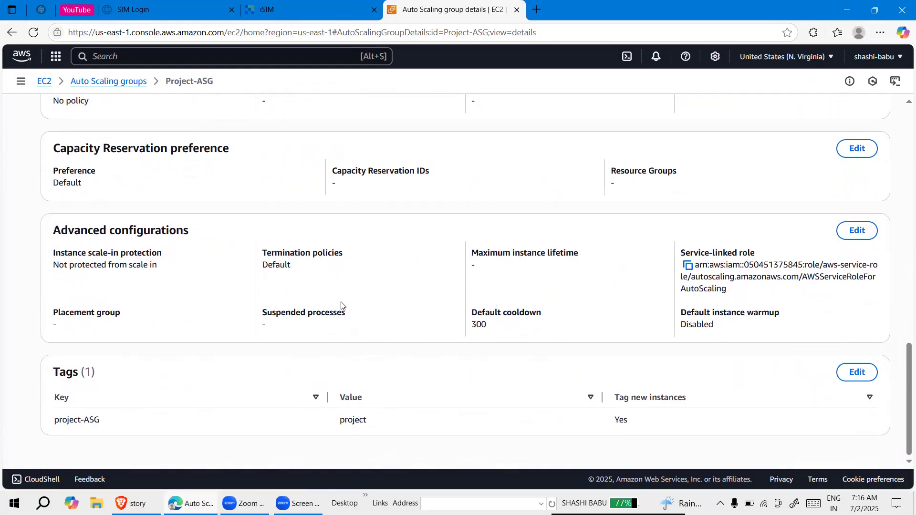
scroll(491, 339, up, 20)
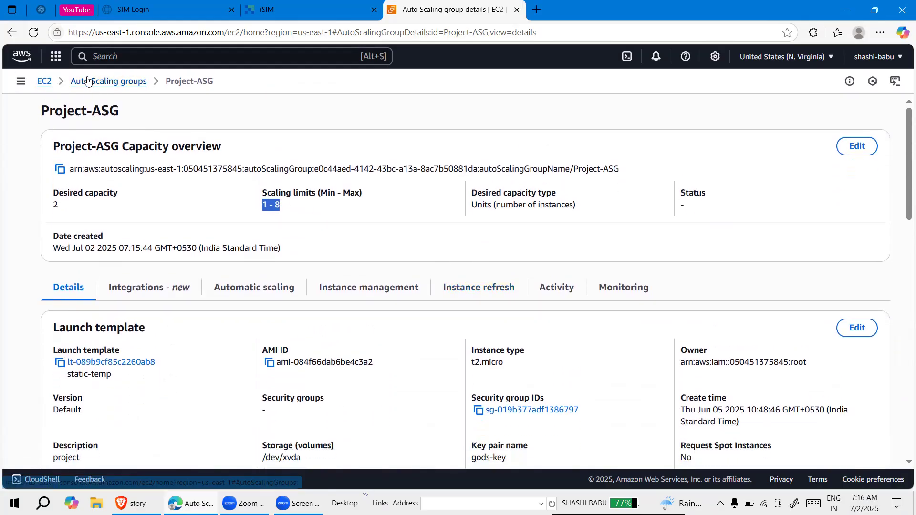
Return to the list of Auto Scaling groups and refresh it to check the group's instances and status
click(105, 83)
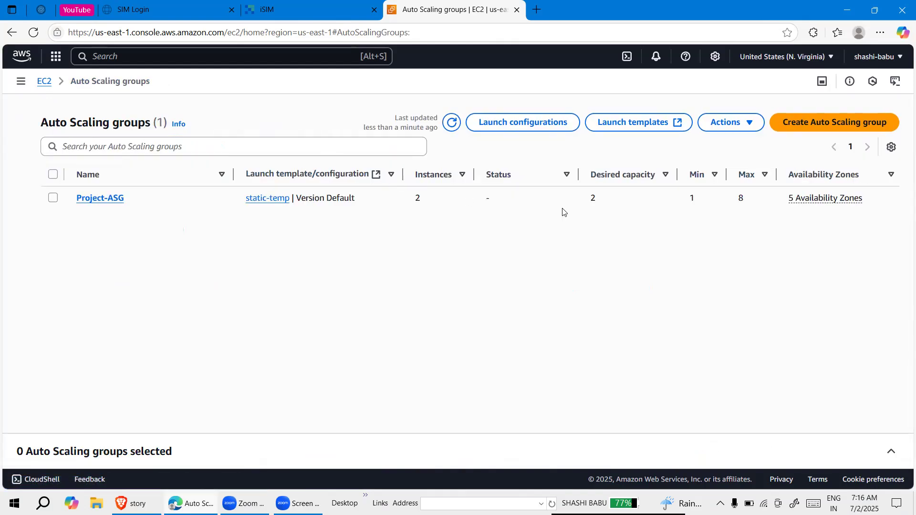
click(453, 123)
click(453, 125)
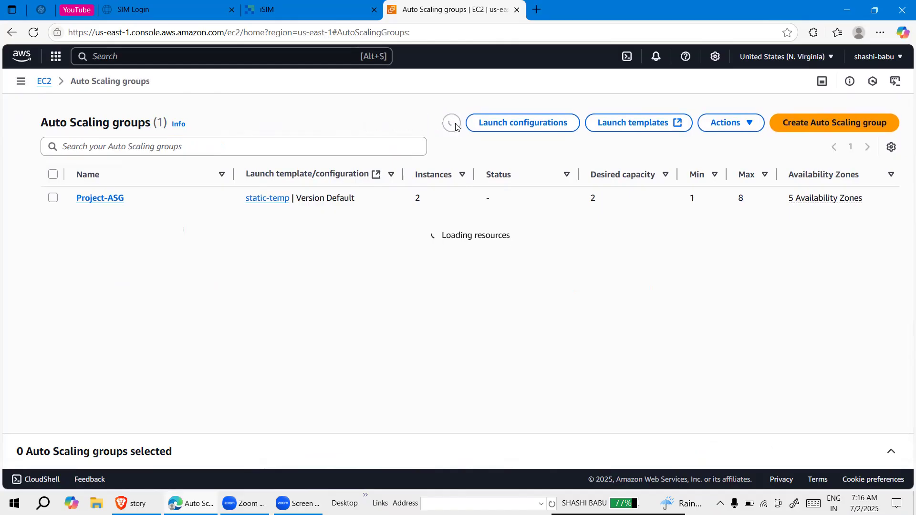
click(454, 124)
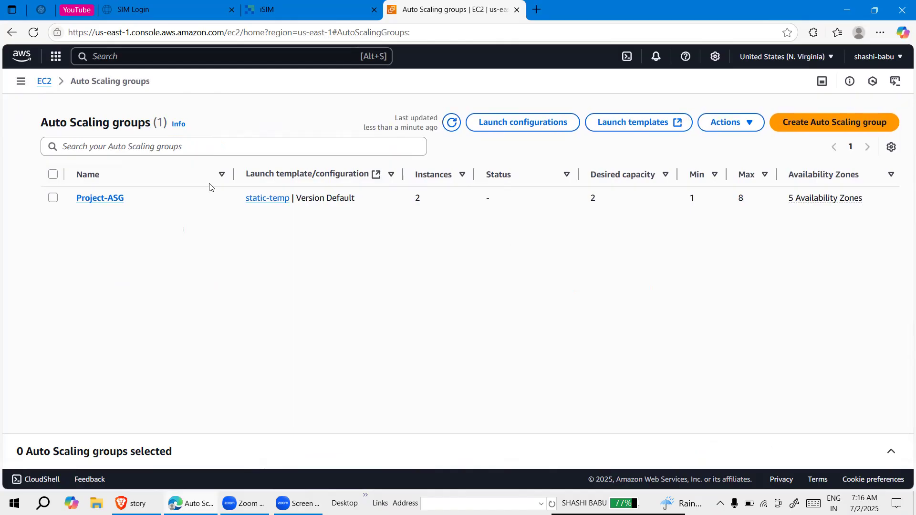
View the details of the static-temp launch template, and return to Project-ASG to open its activity information
click(277, 200)
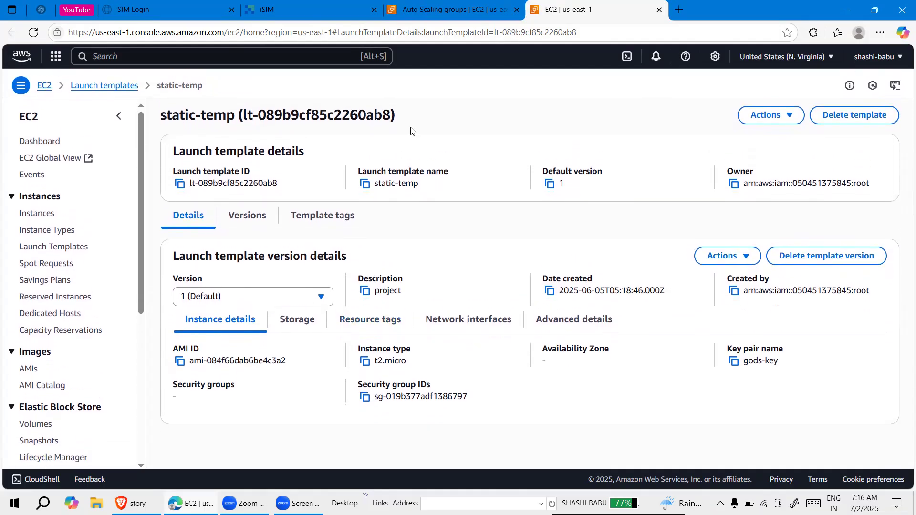
click(438, 16)
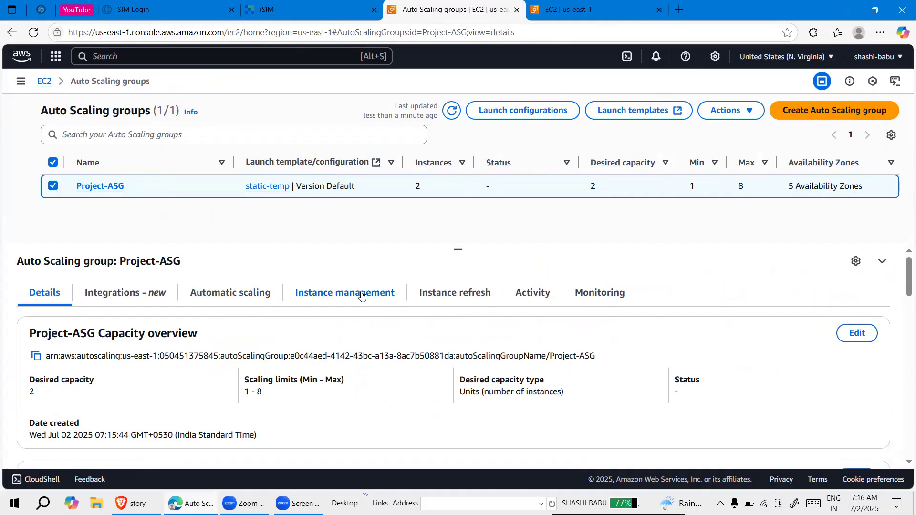
click(523, 294)
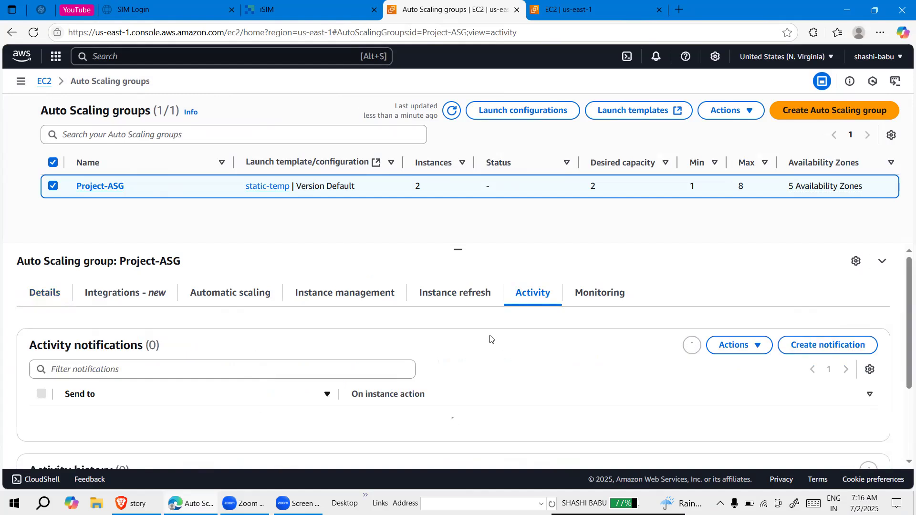
Examine the activity history of Project-ASG for the launched instances, their descriptions and their start times
scroll(491, 329, down, 1)
scroll(490, 308, down, 2)
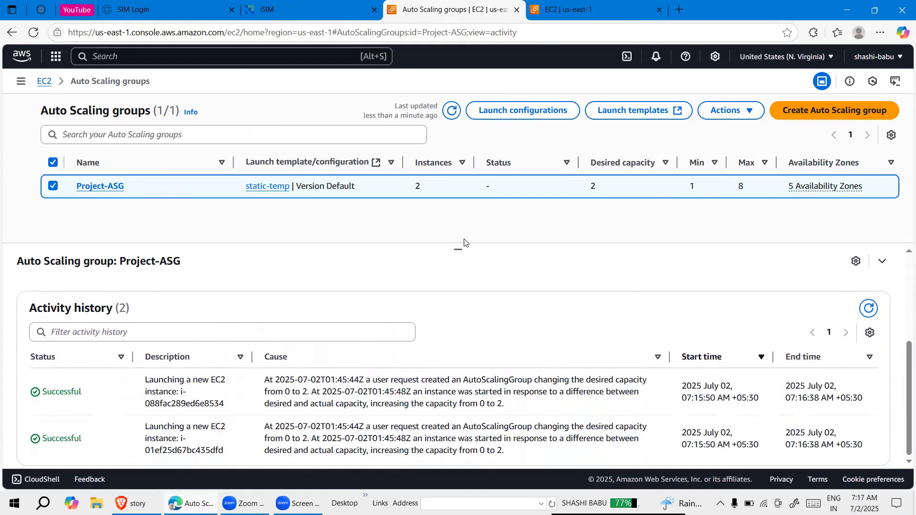
scroll(466, 244, down, 1)
scroll(383, 472, down, 1)
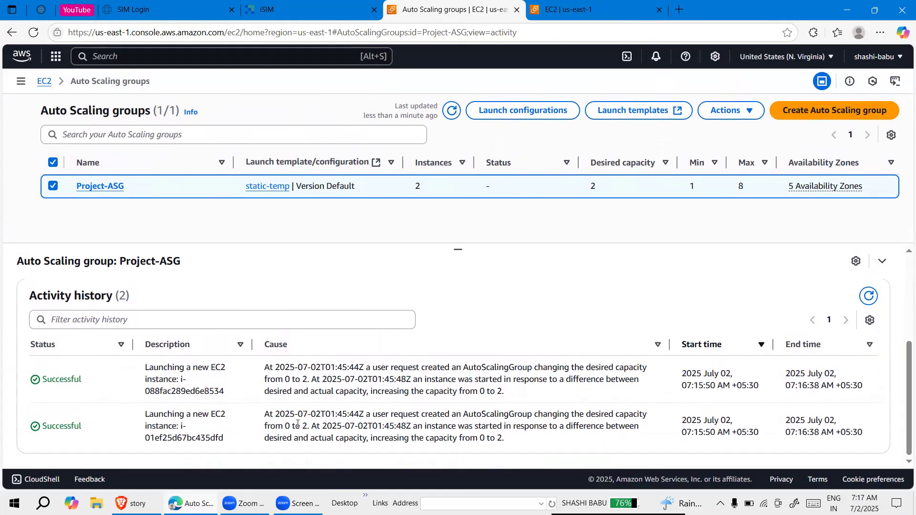
drag(140, 417, 228, 436)
drag(143, 368, 237, 399)
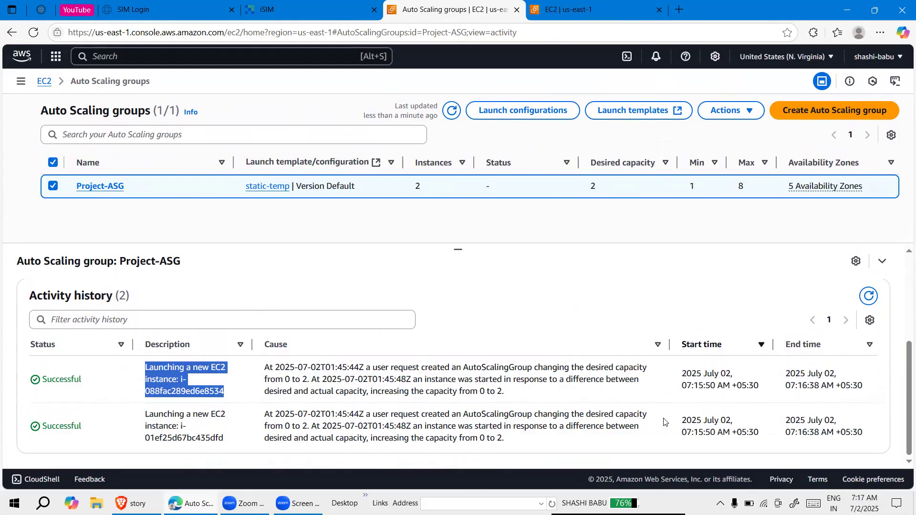
drag(678, 422, 735, 422)
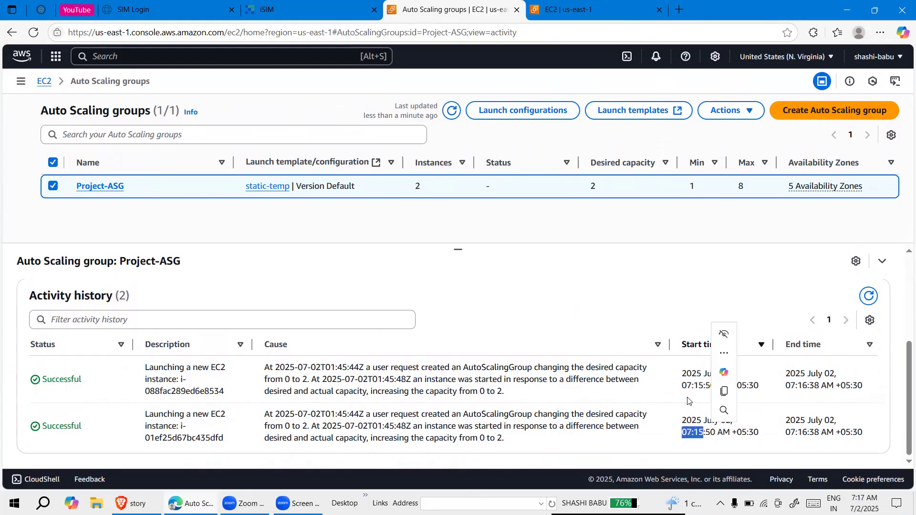
Review the activity notification of Project-ASG that goes to monitoring_topic and the instance actions it covers
scroll(559, 418, up, 2)
scroll(557, 417, up, 2)
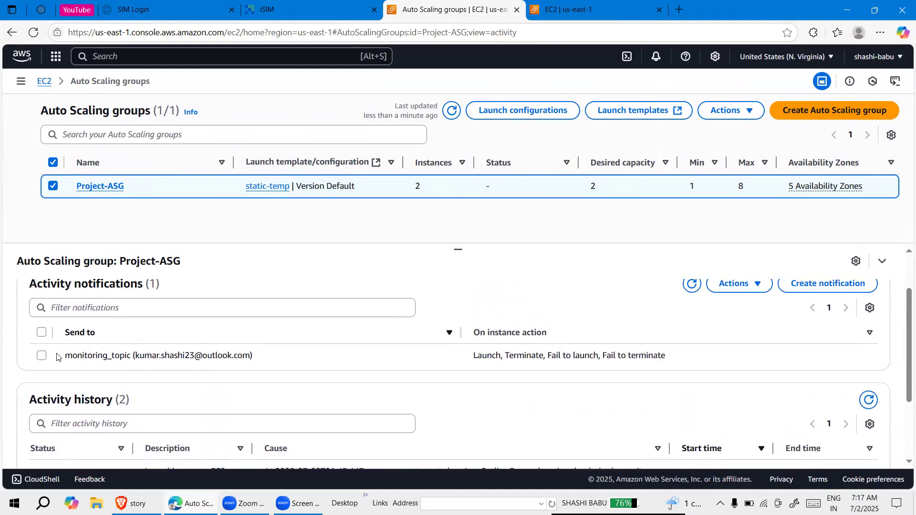
drag(59, 355, 213, 356)
click(359, 367)
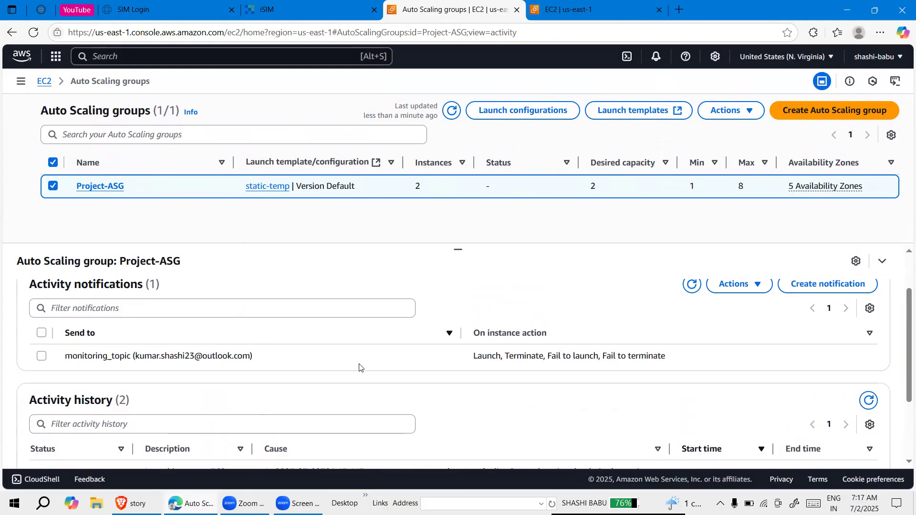
scroll(561, 374, up, 2)
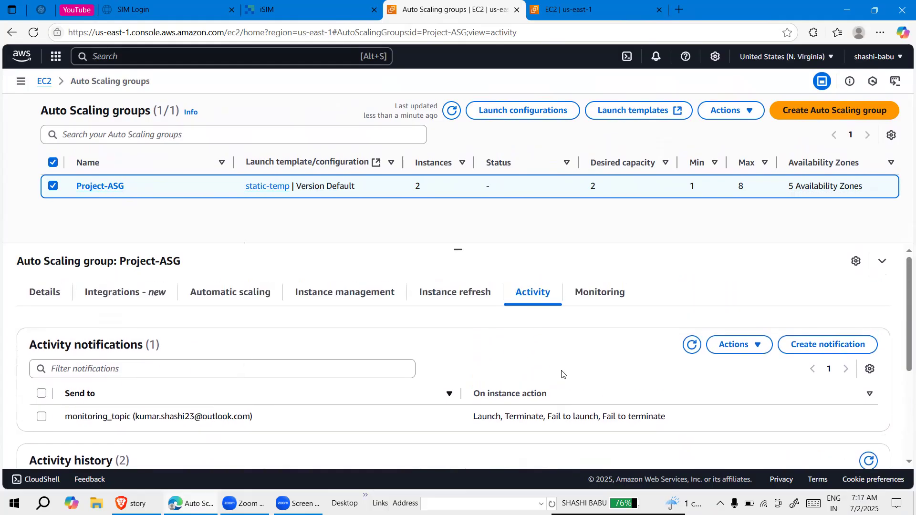
Check the status of both launch activities in the Project-ASG activity history against its activity notifications
scroll(525, 369, down, 5)
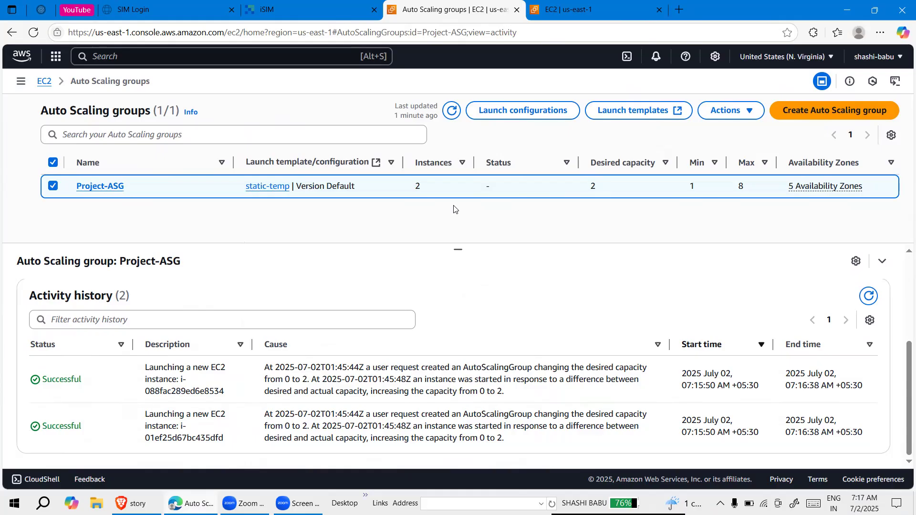
scroll(389, 291, up, 2)
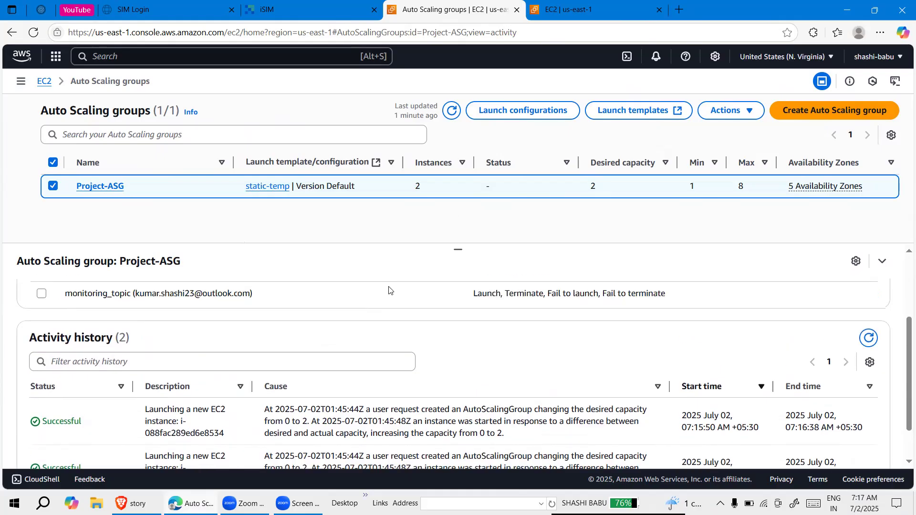
scroll(389, 290, up, 2)
scroll(389, 345, down, 3)
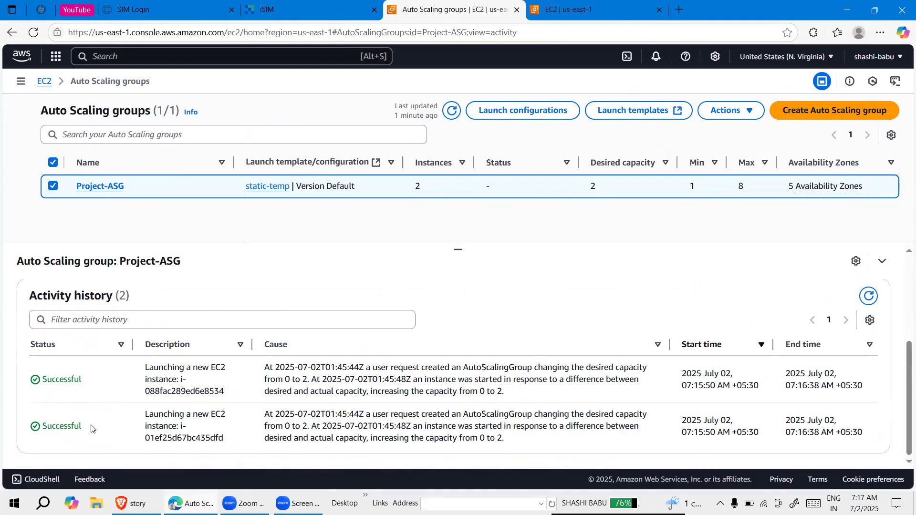
drag(90, 429, 21, 393)
click(308, 276)
scroll(262, 368, up, 3)
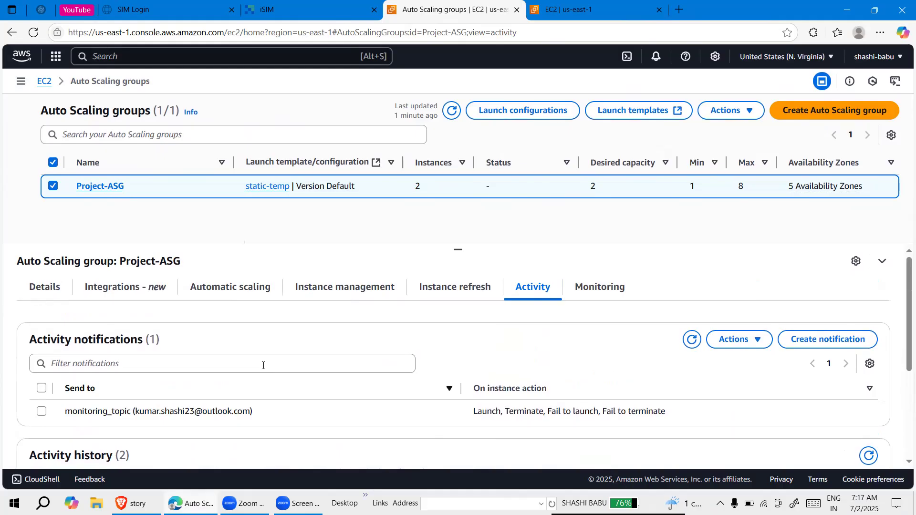
scroll(263, 366, down, 3)
scroll(214, 435, down, 1)
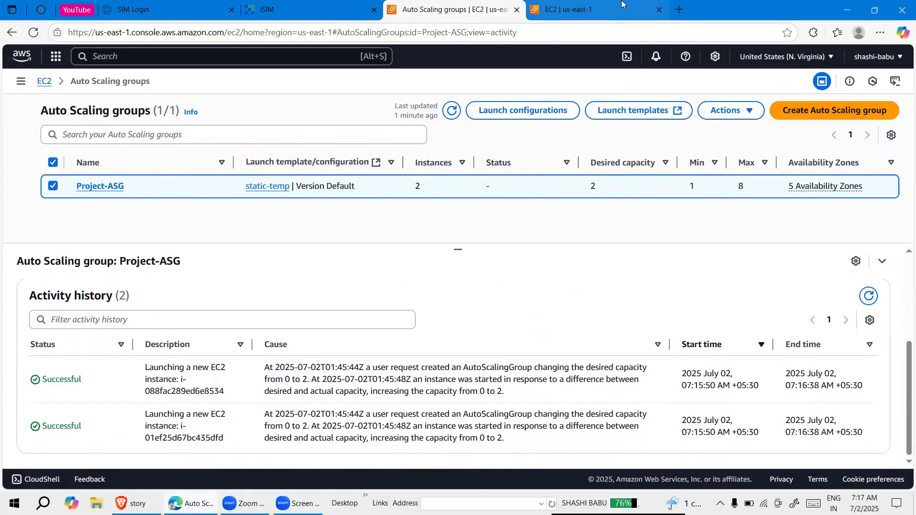
Open the EC2 instances list and terminate the two running project1 instances
click(572, 10)
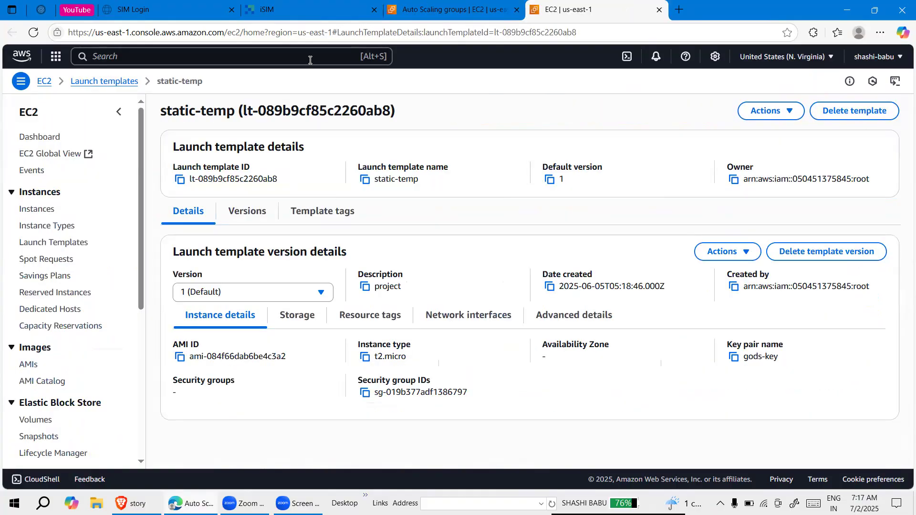
click(35, 208)
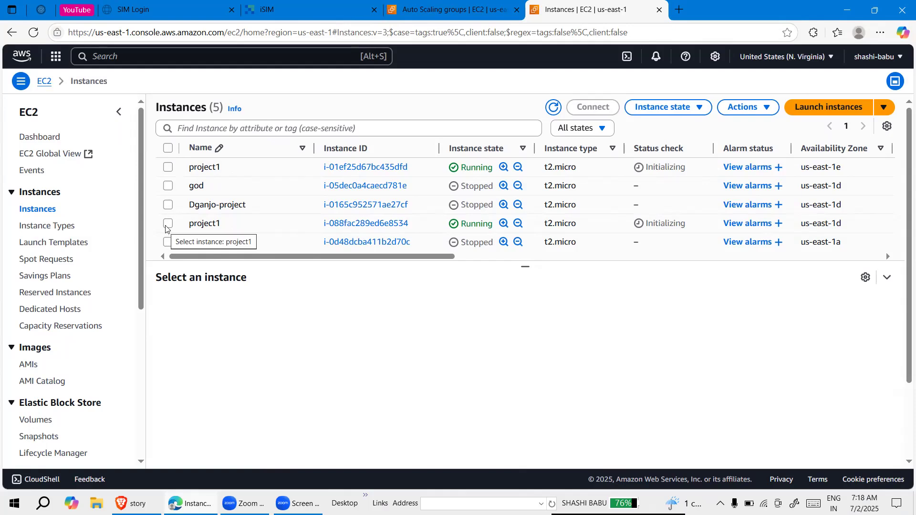
click(168, 169)
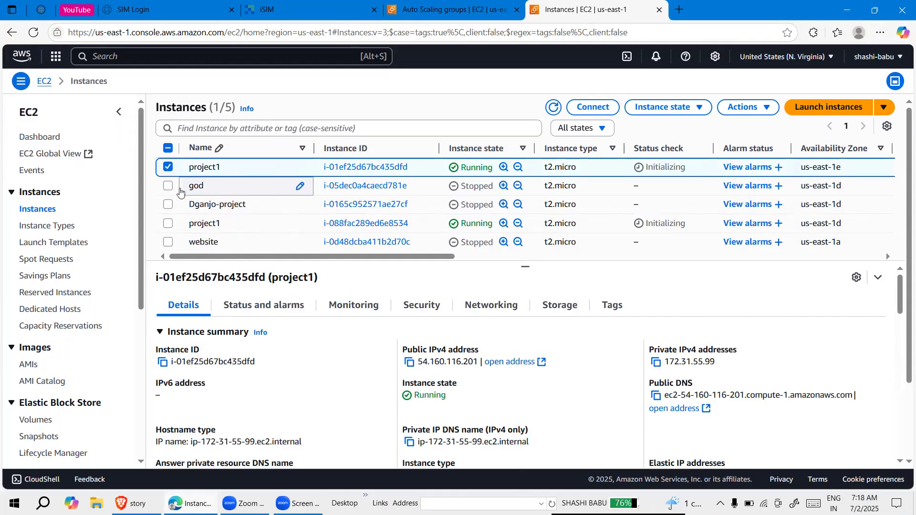
click(168, 224)
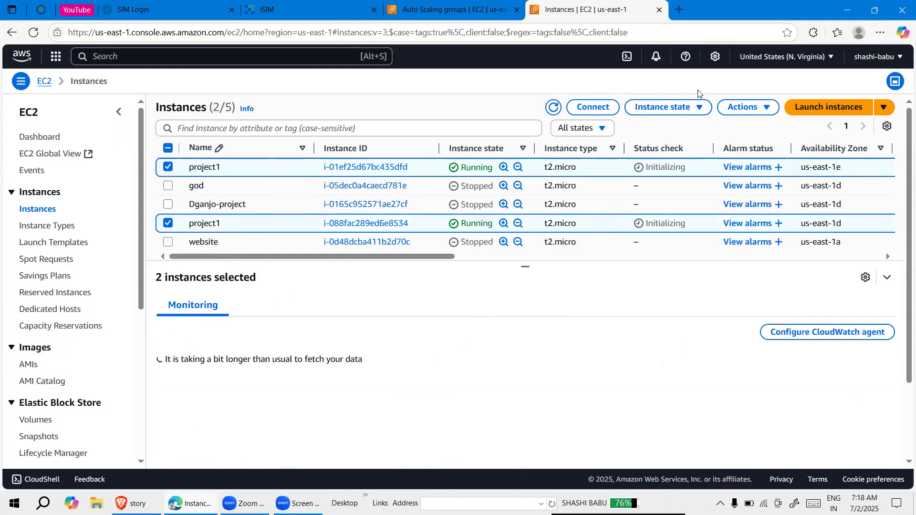
click(684, 111)
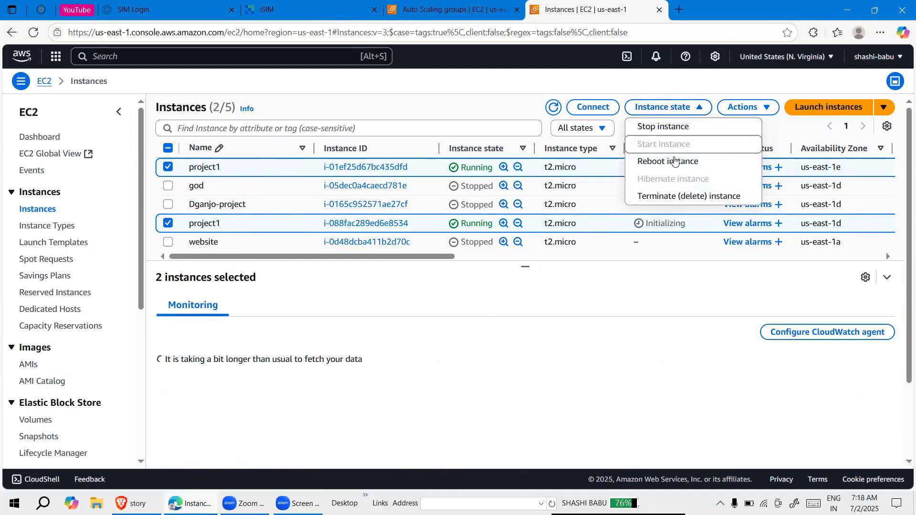
click(673, 198)
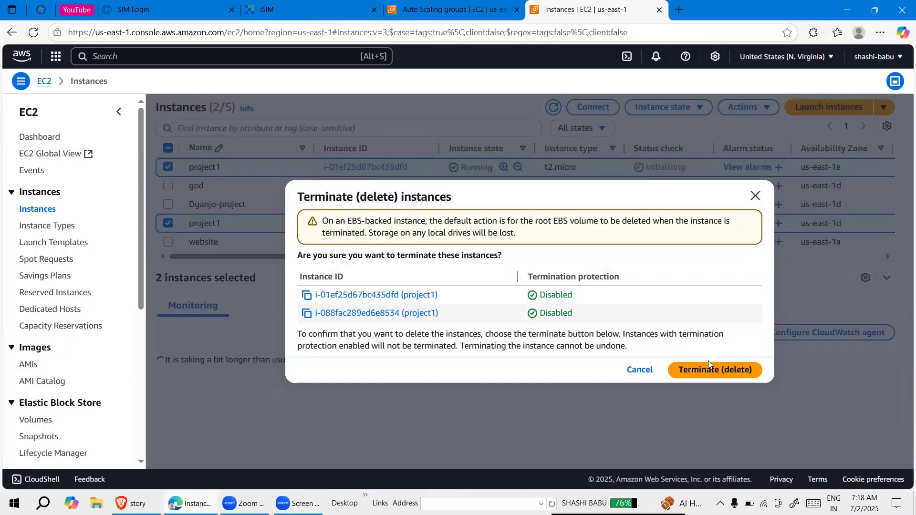
click(710, 369)
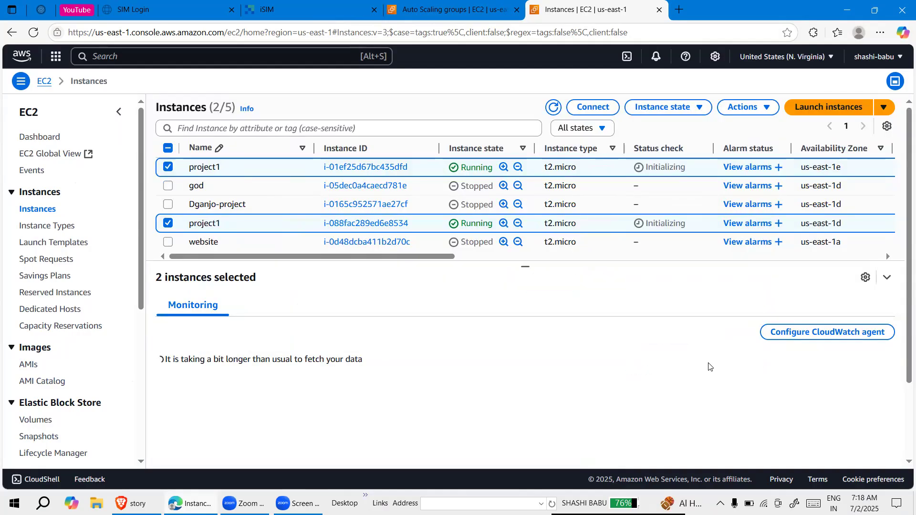
Return to Project-ASG and refresh its activity history to check for a response to the terminated instances
click(468, 4)
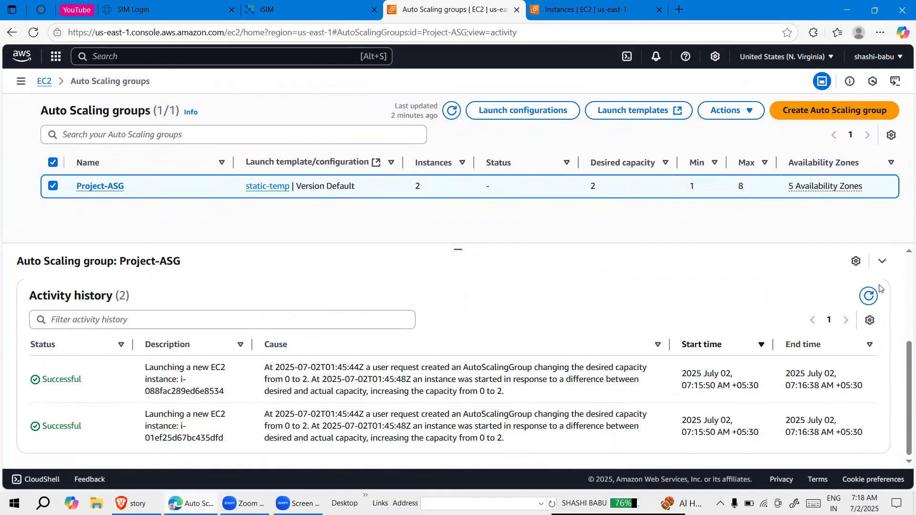
click(867, 297)
click(870, 297)
Enlarge the EC2 instances list and refresh it repeatedly to check the state of the two project1 instances
click(585, 11)
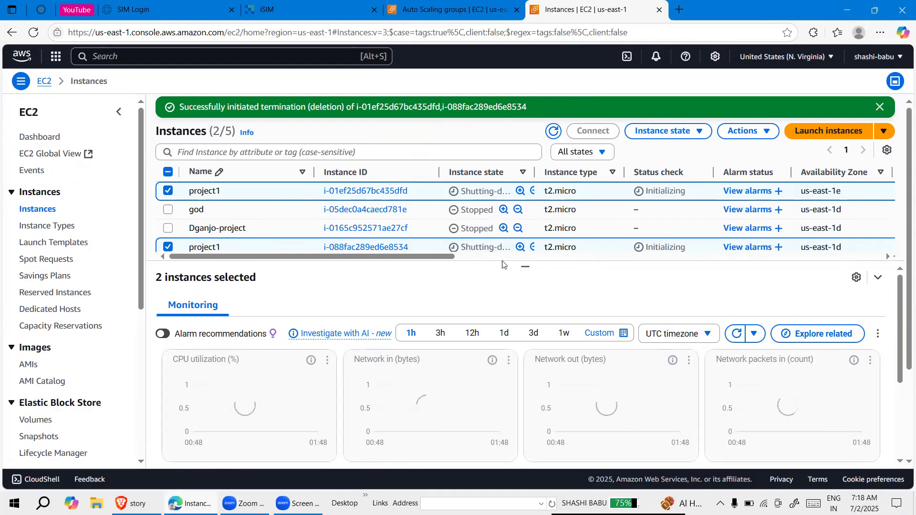
drag(525, 264, 525, 310)
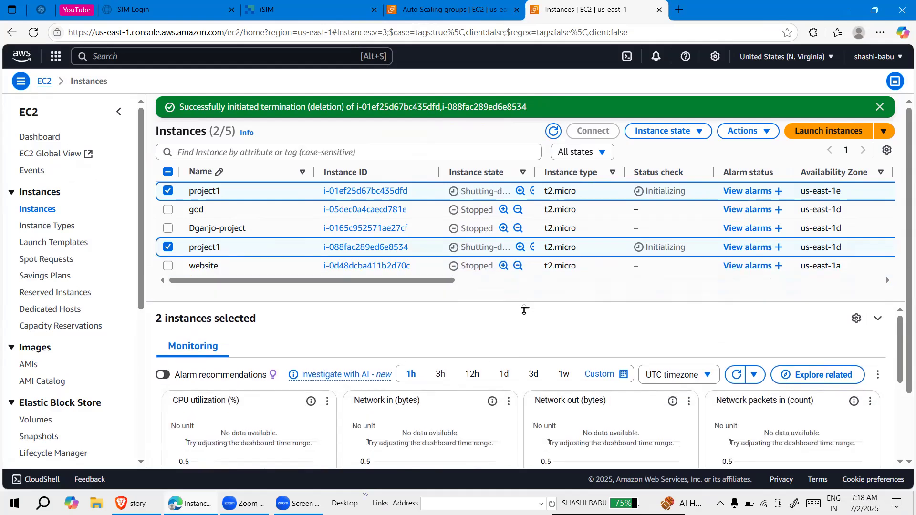
click(554, 132)
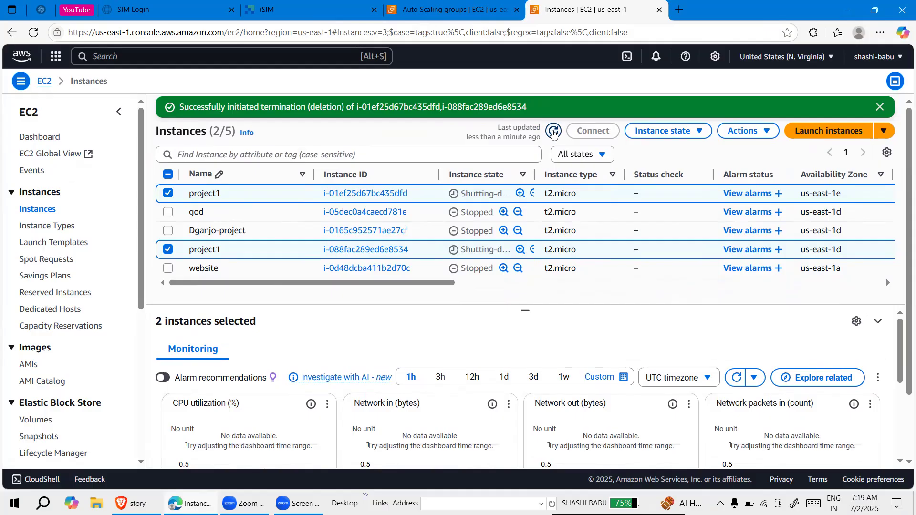
click(554, 133)
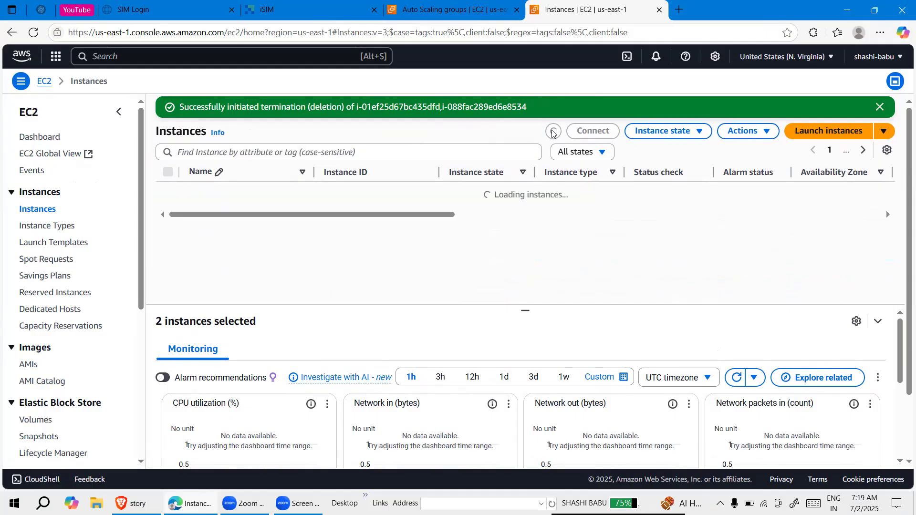
click(554, 132)
click(553, 133)
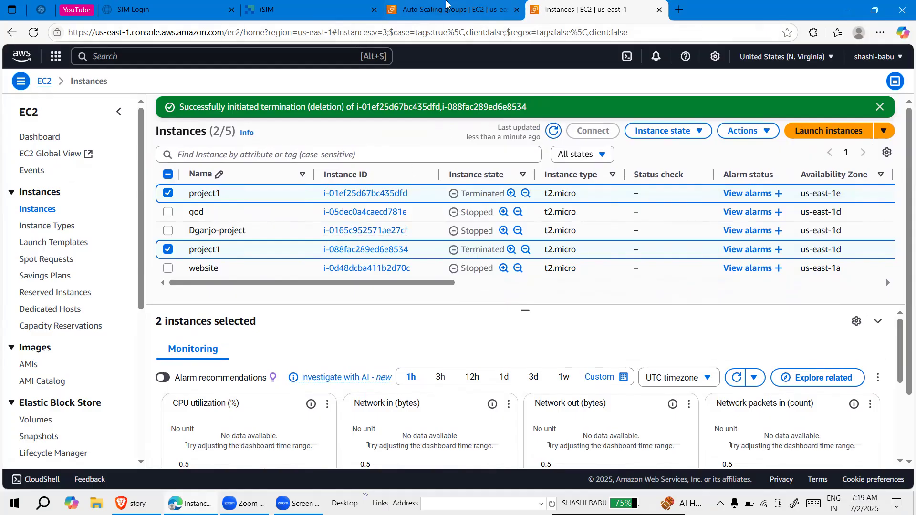
Go back to the Project-ASG activity information, refresh the activity history again and look over the notifications
click(448, 7)
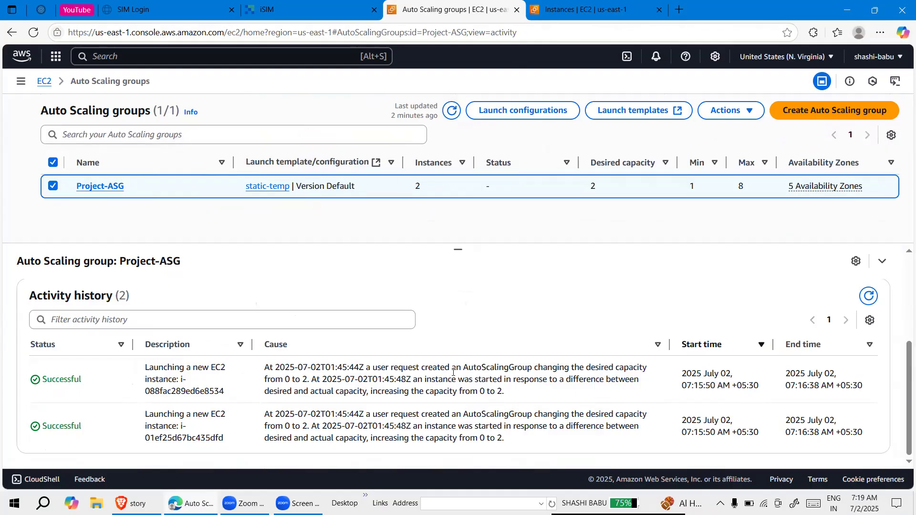
click(869, 296)
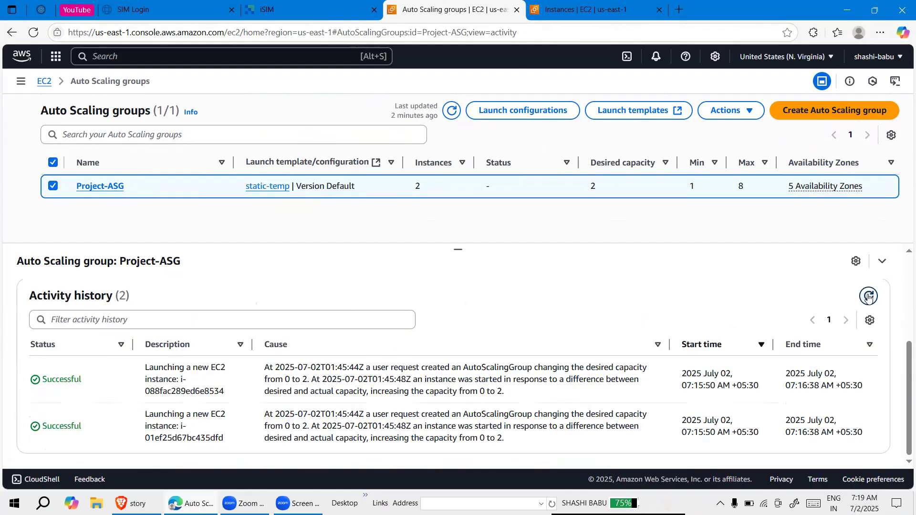
scroll(488, 414, up, 3)
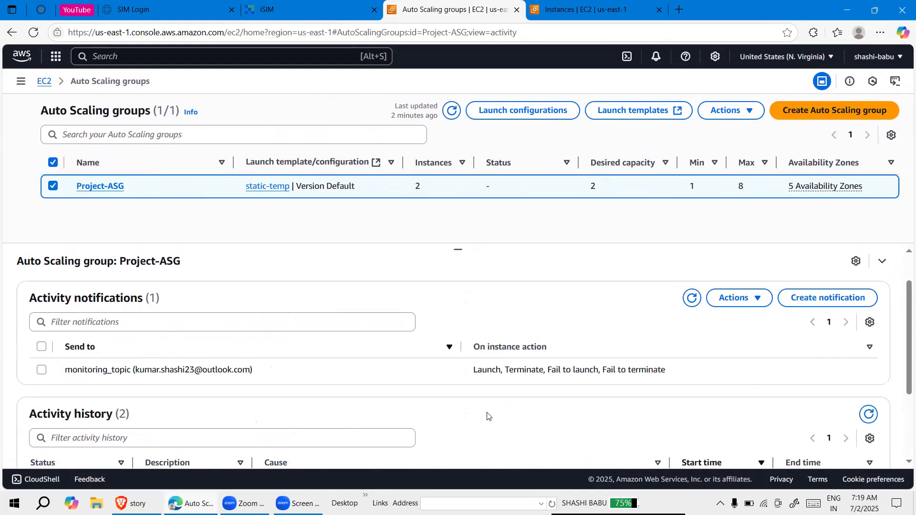
scroll(488, 416, down, 2)
scroll(487, 416, up, 3)
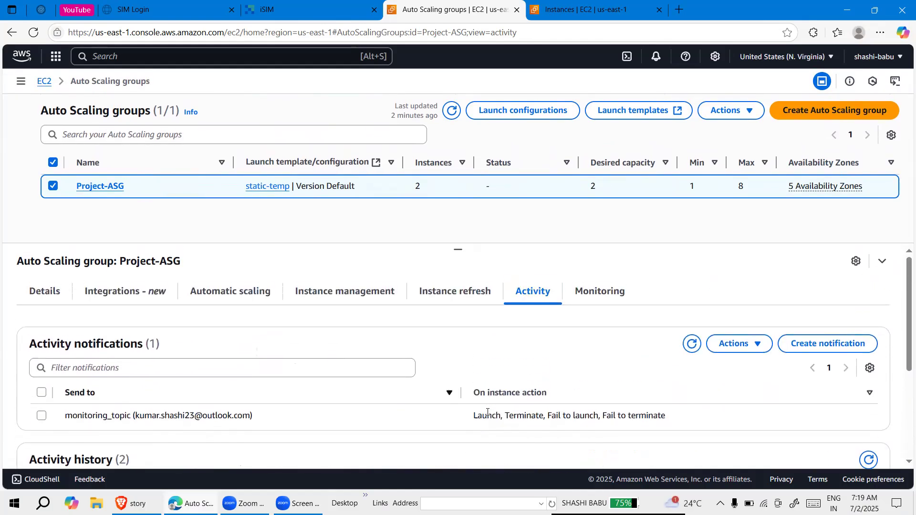
Open the EC2 dashboard and view its running instances to check for replacements
click(42, 81)
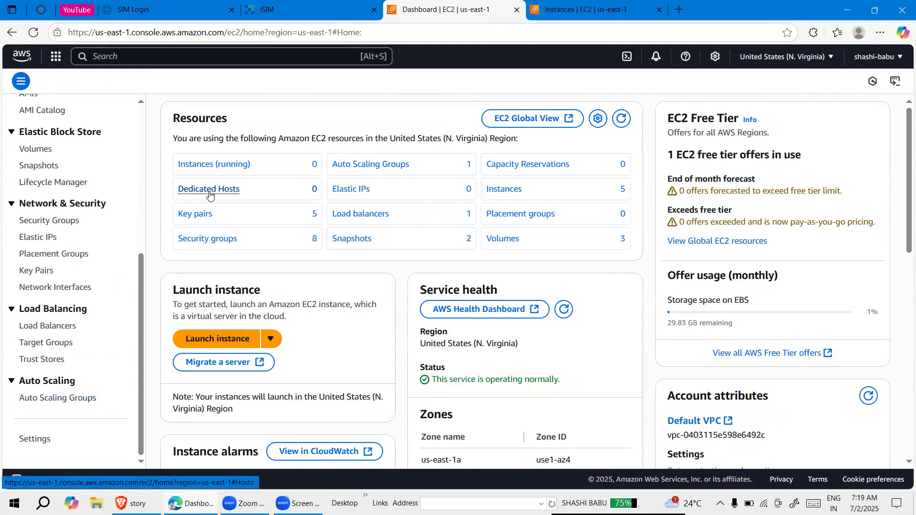
click(214, 165)
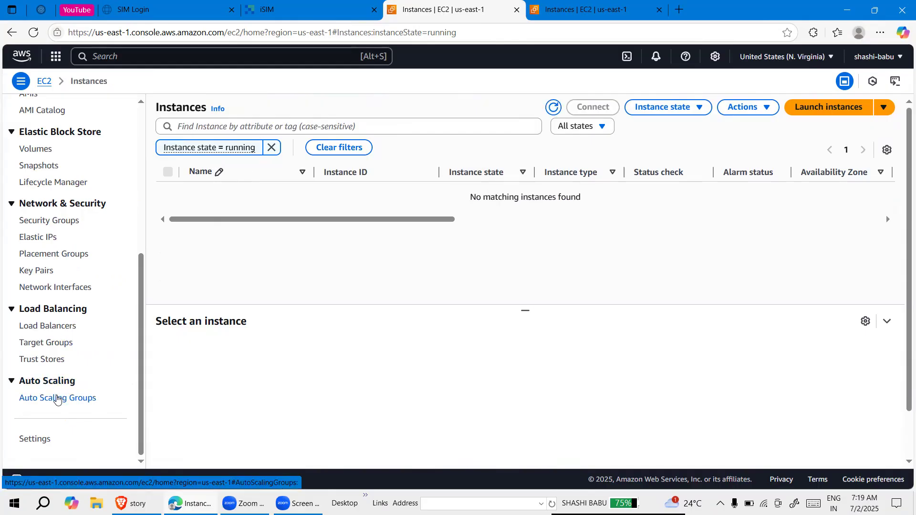
Open Project-ASG from the Auto Scaling groups and bring up its activity history
click(57, 399)
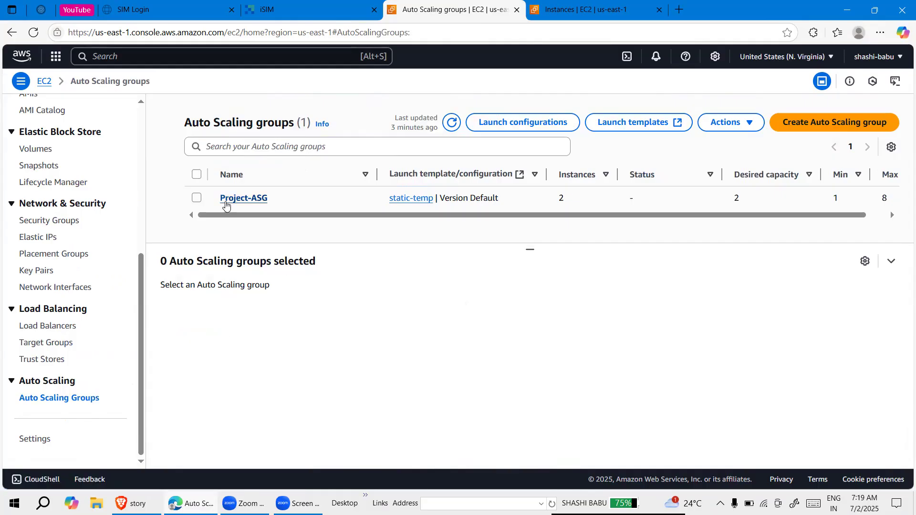
click(244, 201)
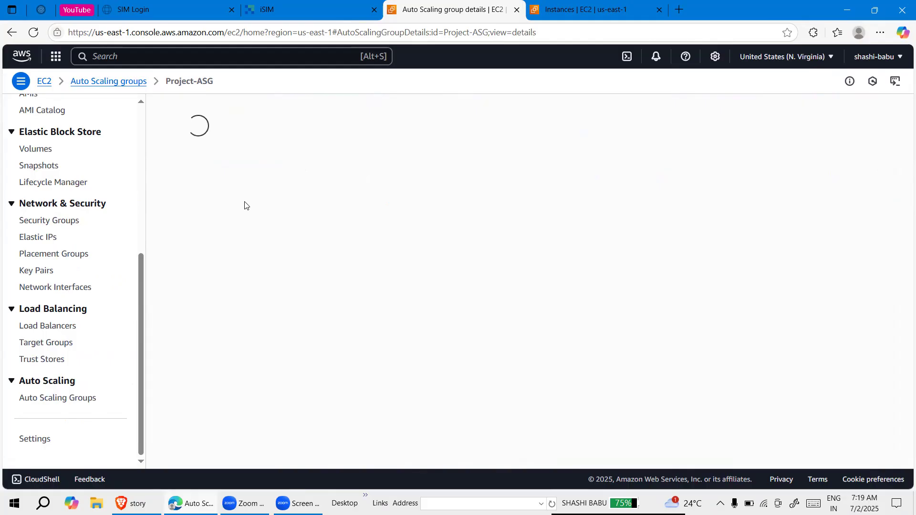
scroll(363, 292, down, 3)
scroll(363, 292, down, 10)
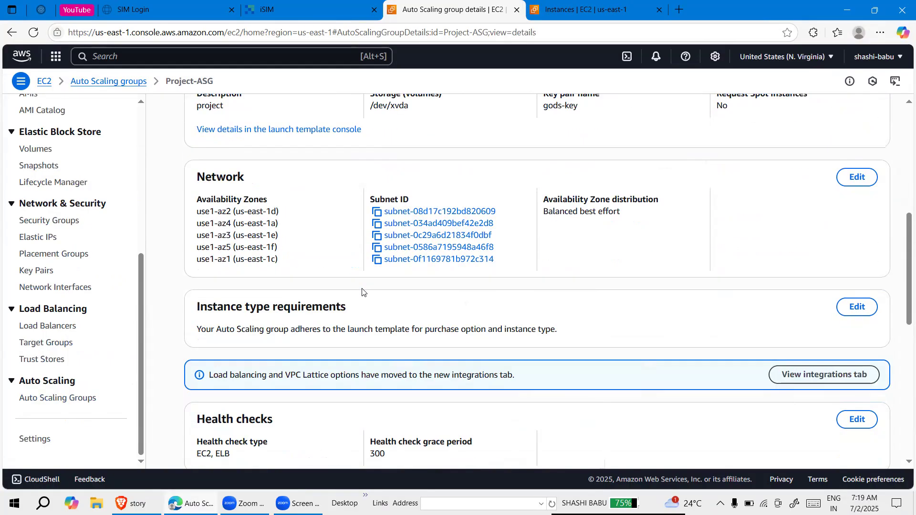
scroll(363, 292, up, 8)
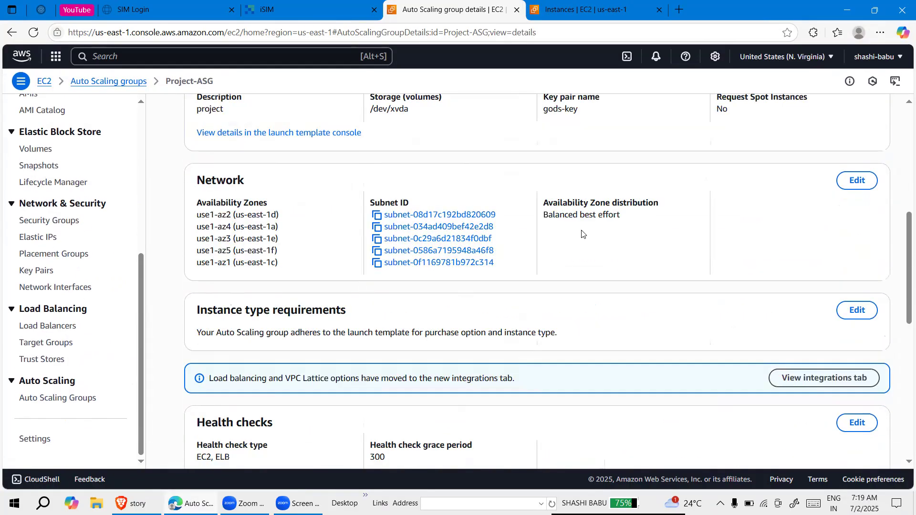
scroll(704, 303, up, 5)
click(697, 288)
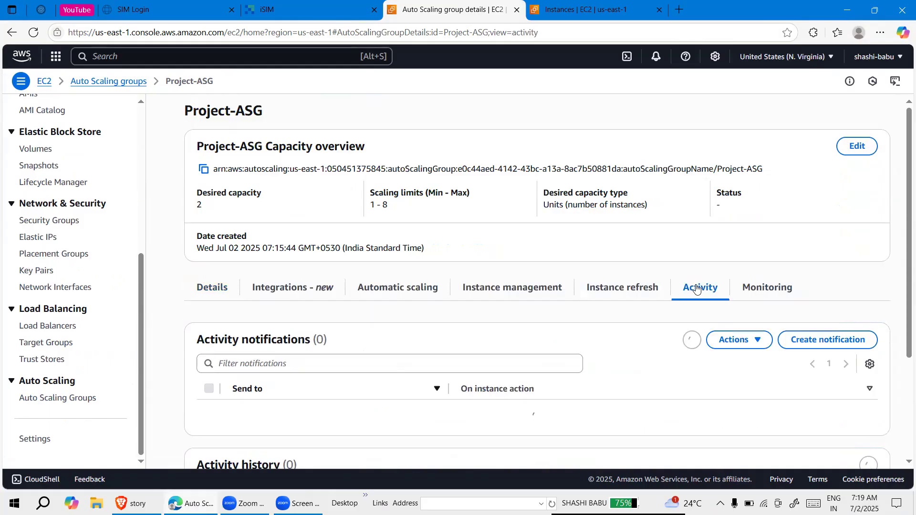
scroll(579, 348, down, 1)
scroll(558, 234, down, 4)
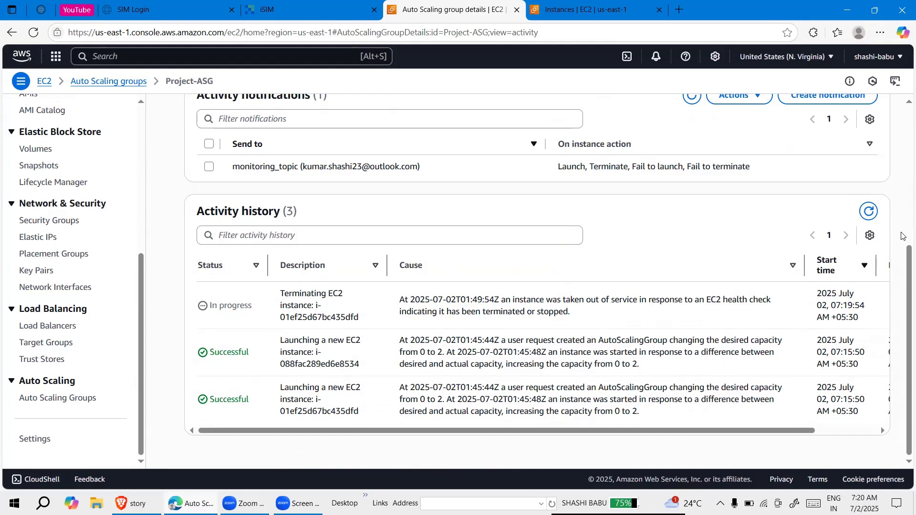
Refresh the Project-ASG activity history and examine the newest launch entry's description and status
click(869, 211)
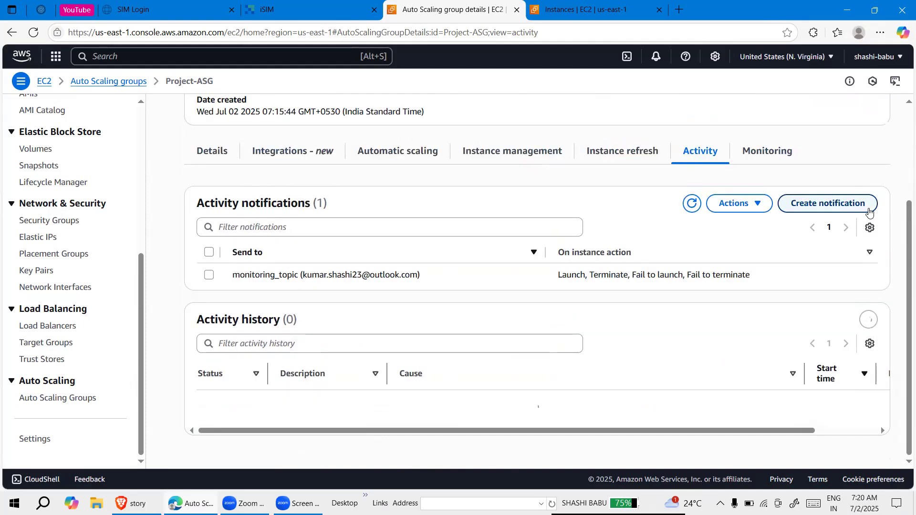
scroll(662, 342, down, 2)
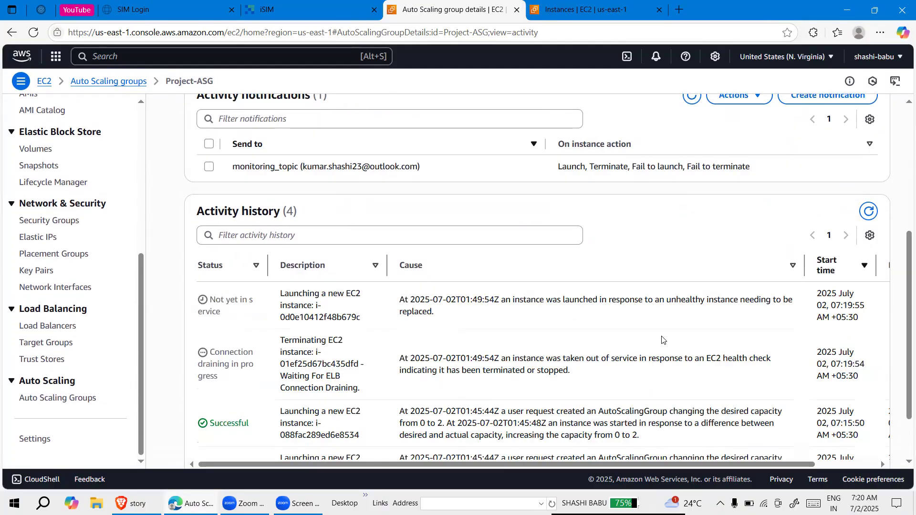
scroll(661, 340, down, 2)
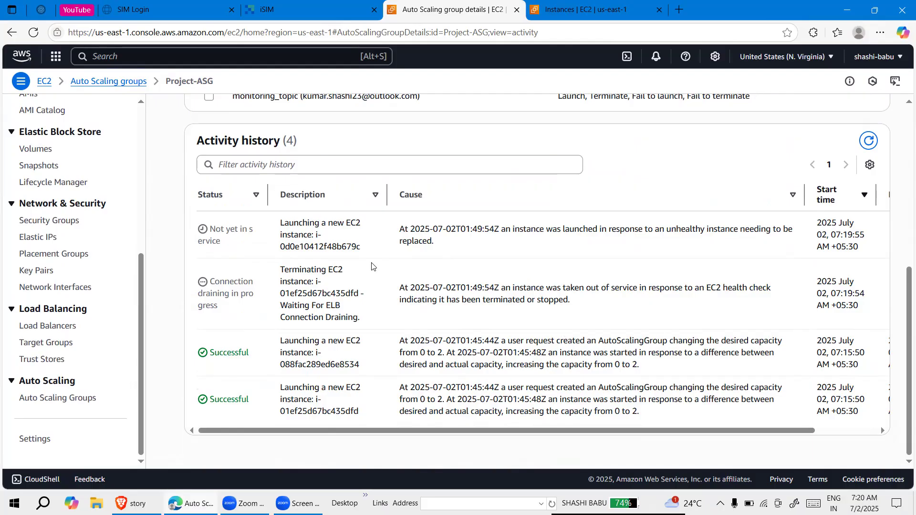
drag(363, 248, 279, 227)
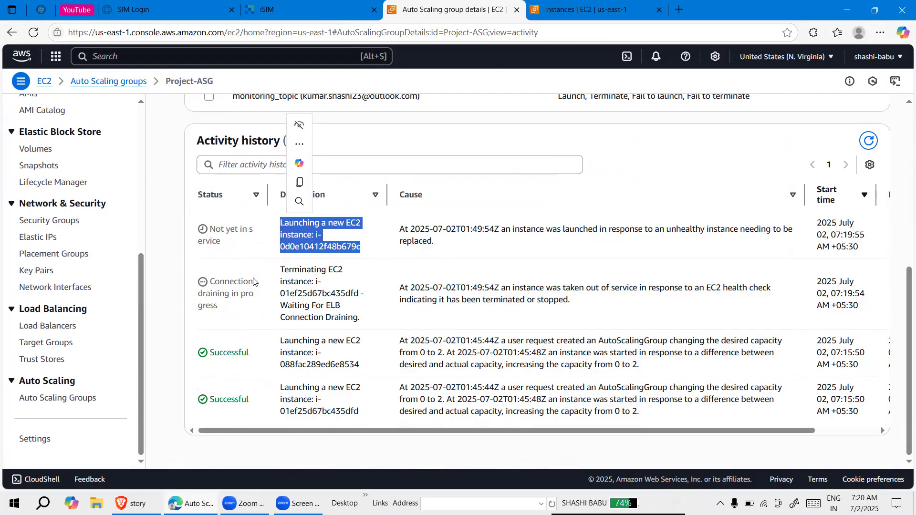
click(246, 313)
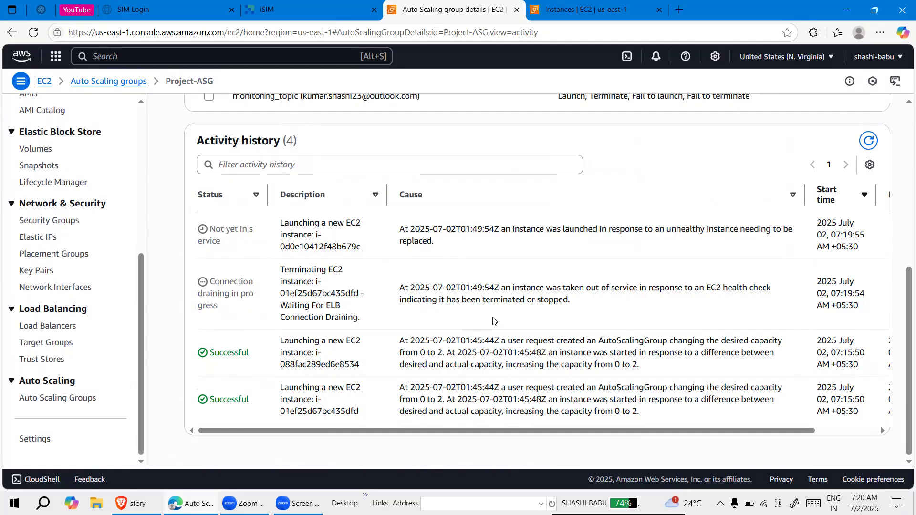
Refresh the activity history again and read the causes given for the replacement launch and the termination
click(870, 134)
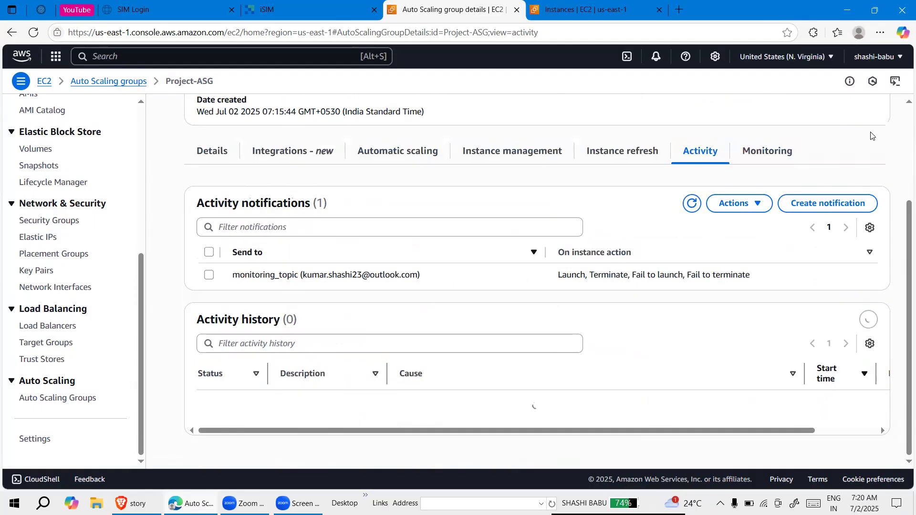
scroll(711, 272, down, 3)
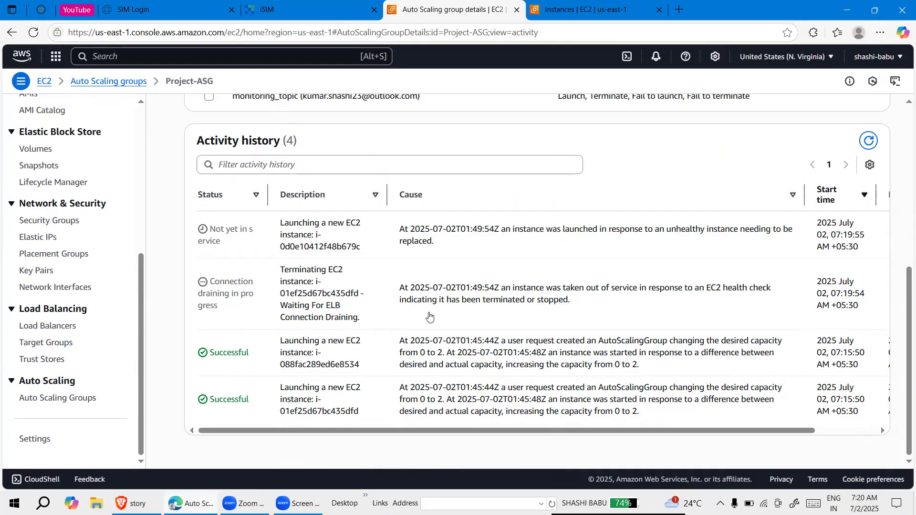
drag(400, 231, 464, 243)
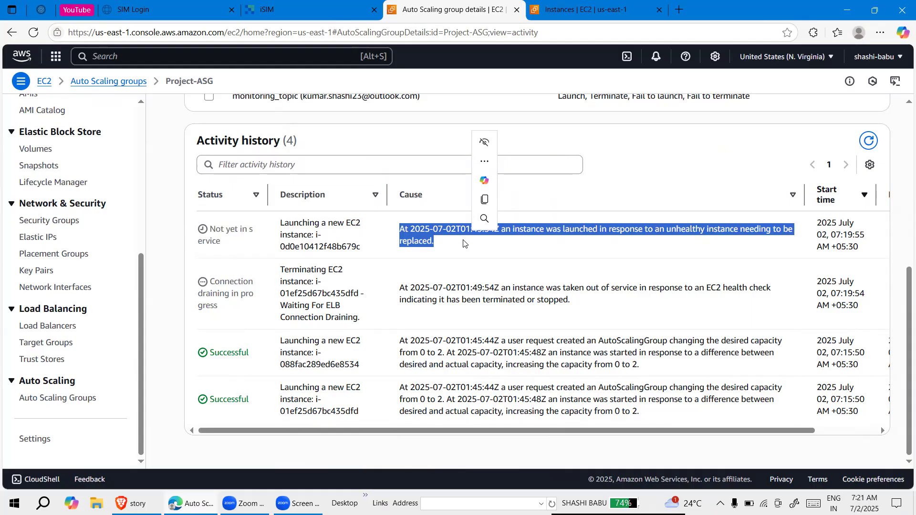
drag(564, 285, 567, 286)
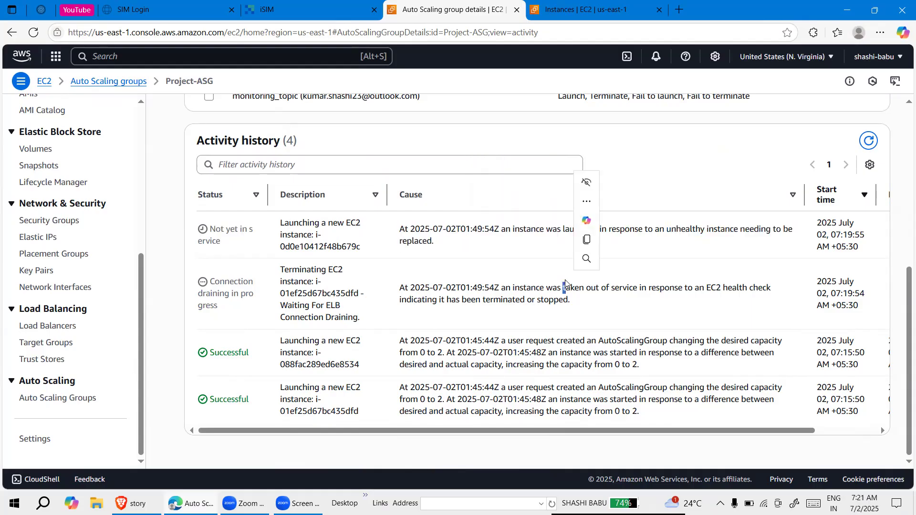
click(867, 141)
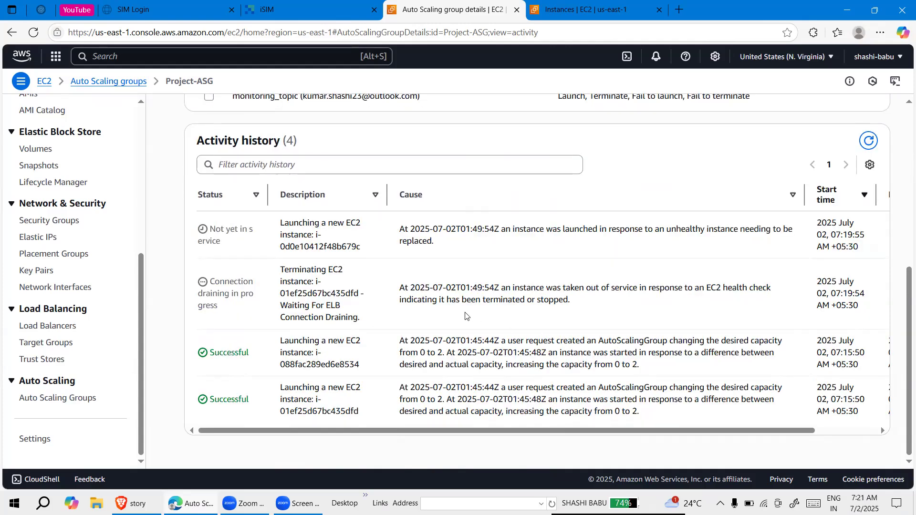
scroll(466, 315, up, 5)
Go to the EC2 instances list, deselect the two terminated project1 instances and refresh the list to check for replacements
click(547, 4)
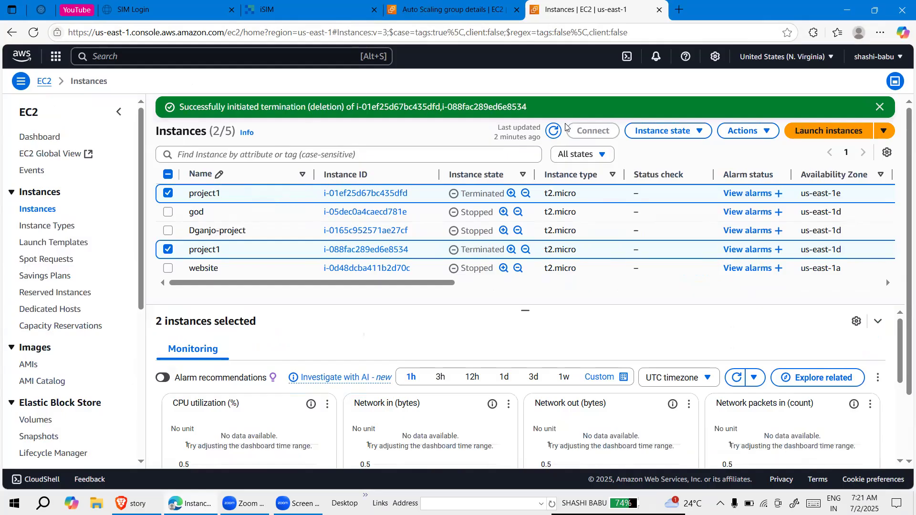
click(554, 132)
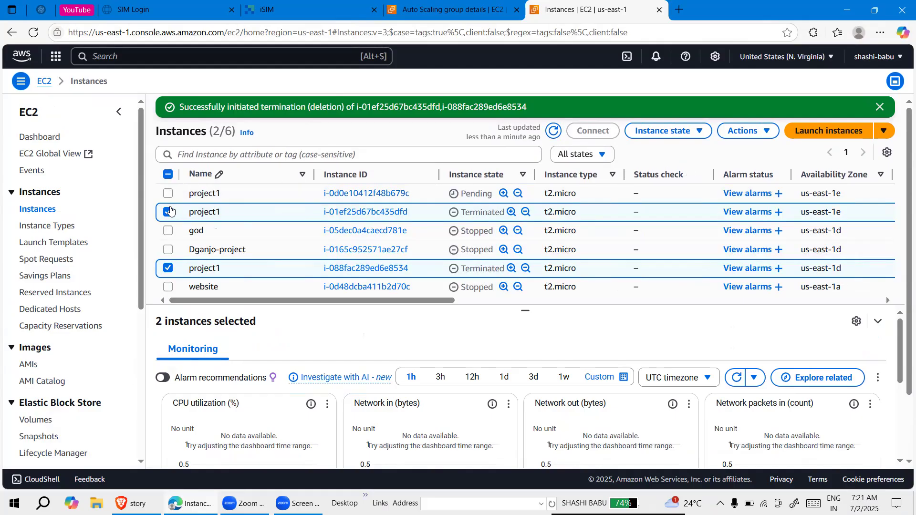
click(168, 211)
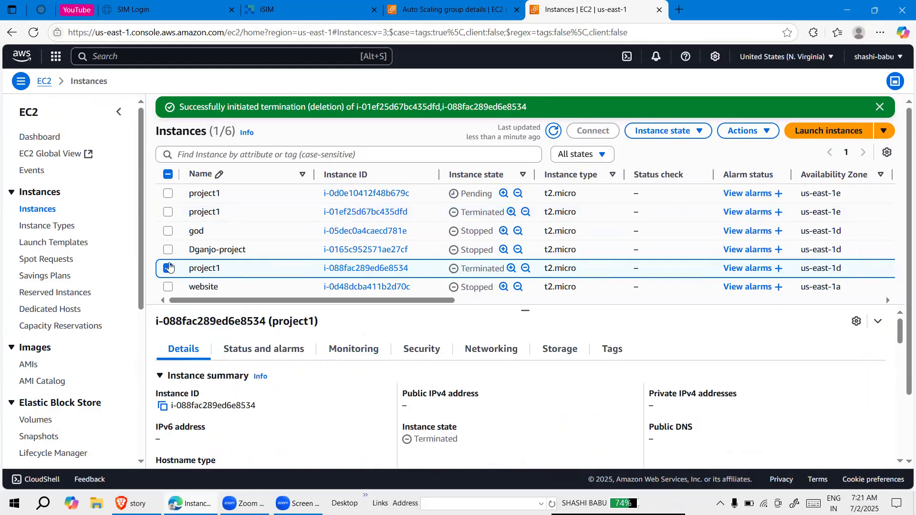
click(169, 268)
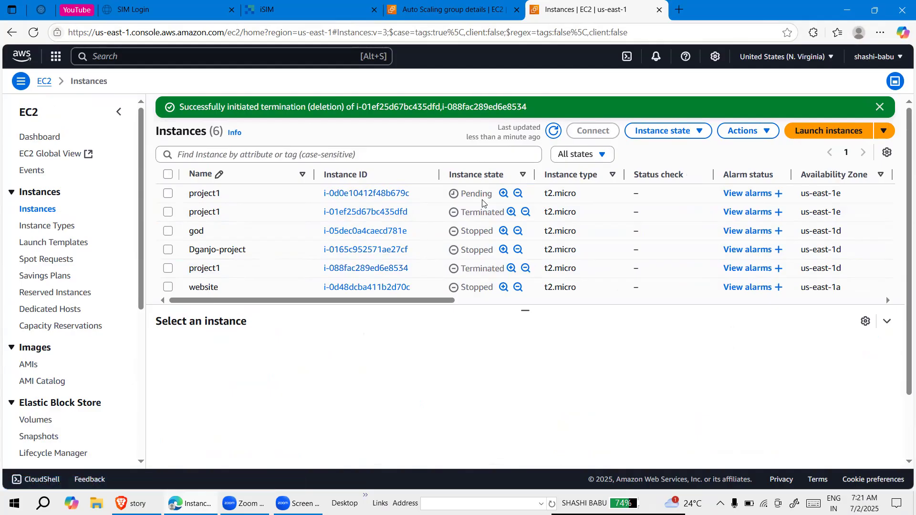
click(554, 130)
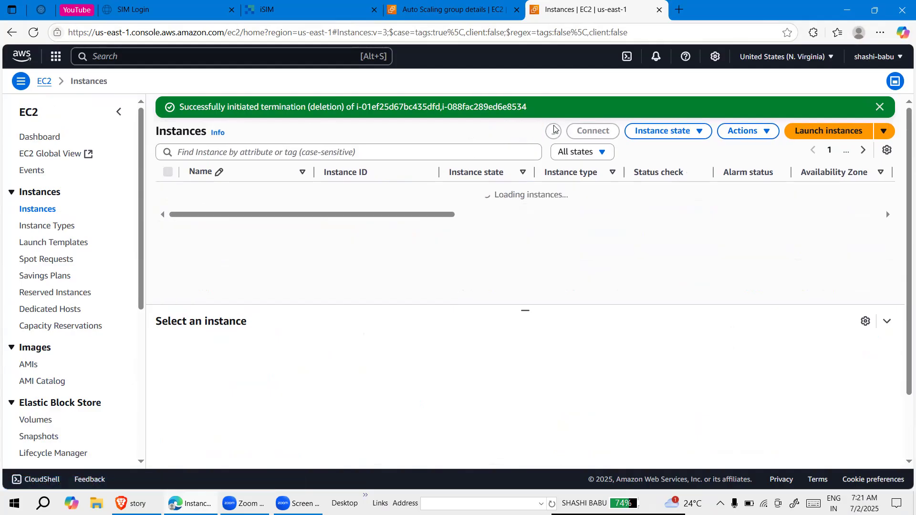
click(554, 131)
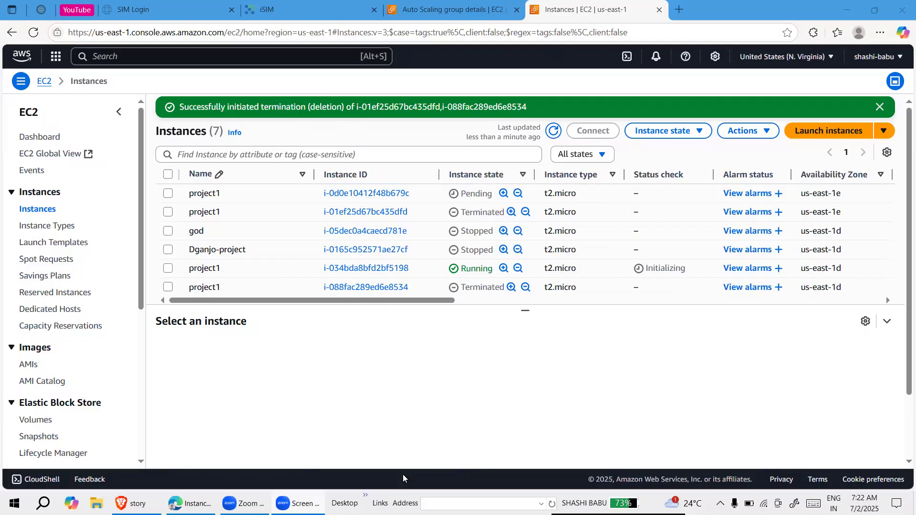
Enlarge the instances list and select the two replacement project1 instances
click(527, 311)
drag(527, 311, 520, 381)
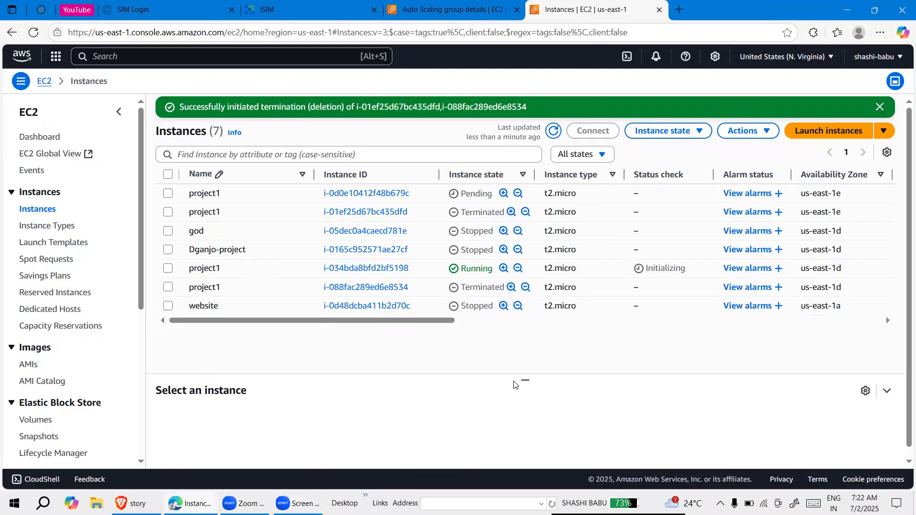
click(168, 269)
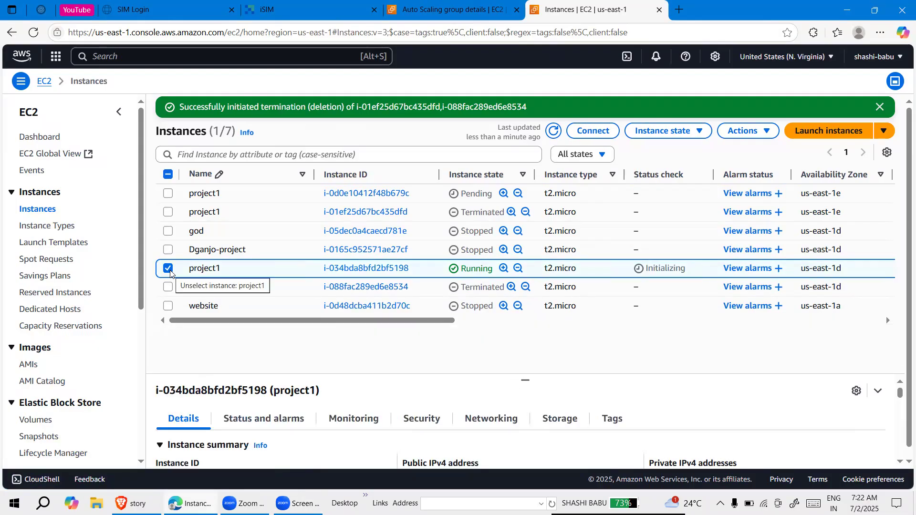
click(168, 194)
Return to the Project-ASG activity history and compare the statuses of the launching and terminating entries
click(456, 6)
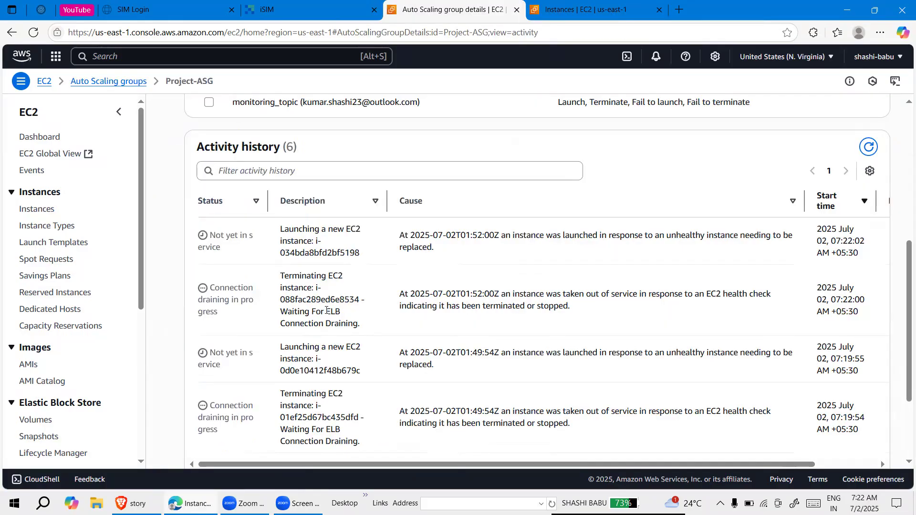
scroll(323, 322, down, 2)
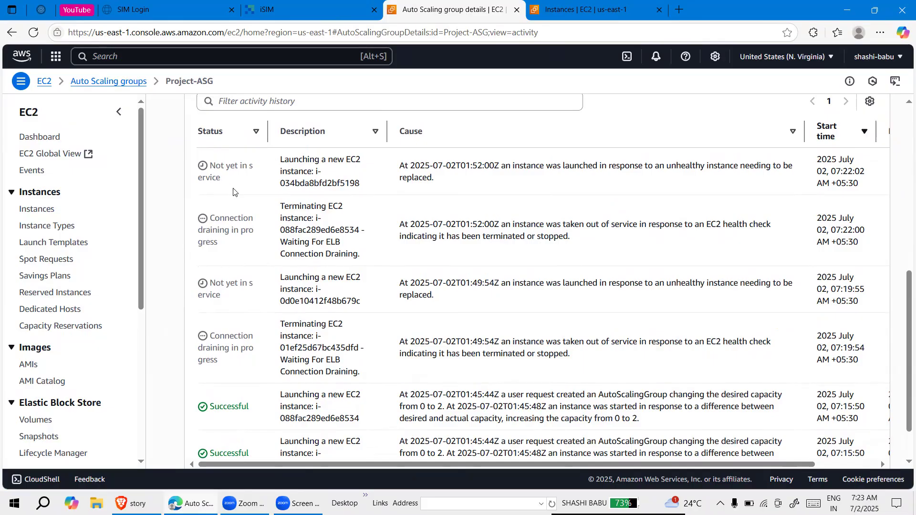
drag(214, 360, 203, 282)
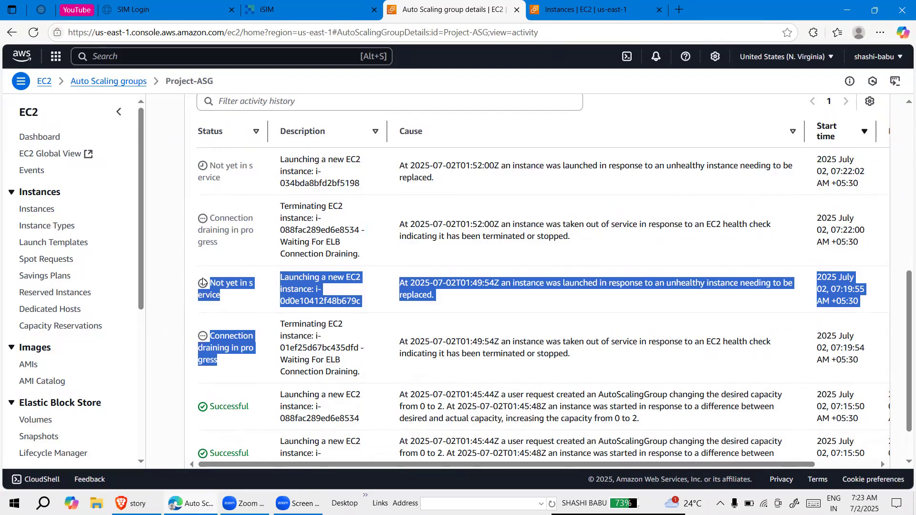
click(216, 253)
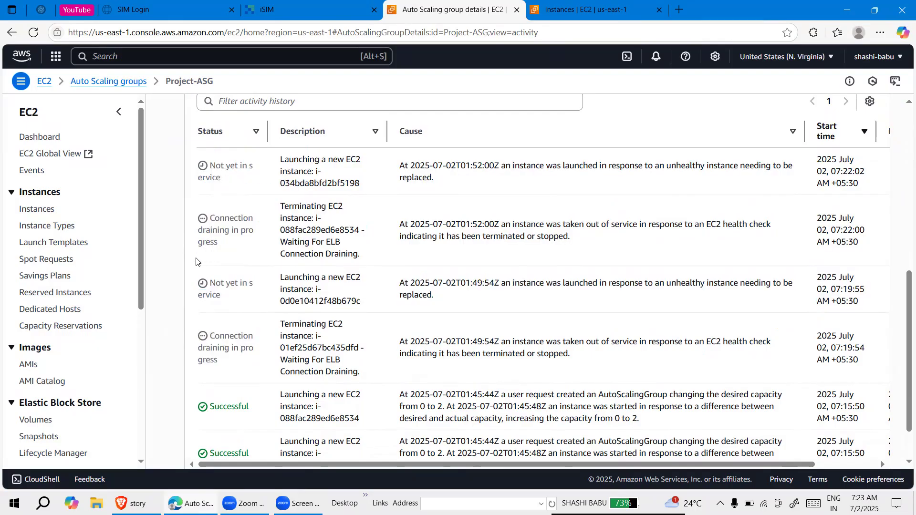
drag(221, 242, 191, 177)
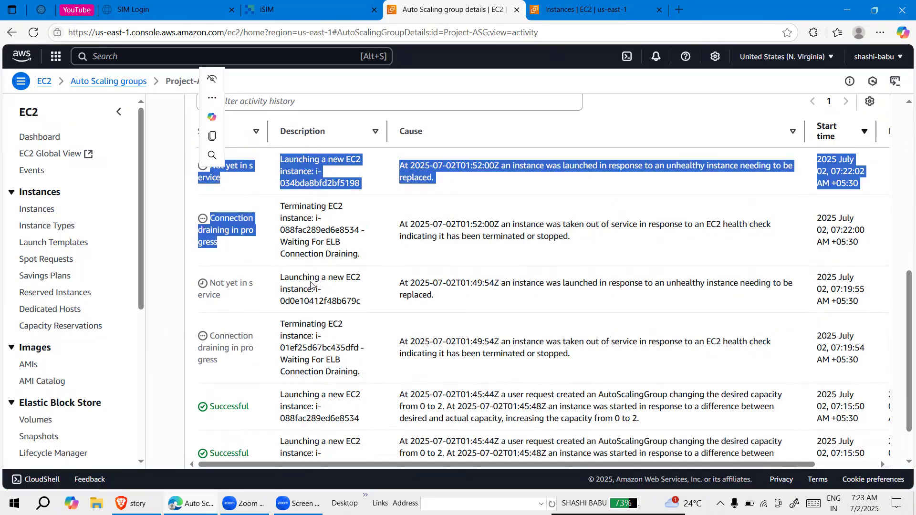
click(447, 119)
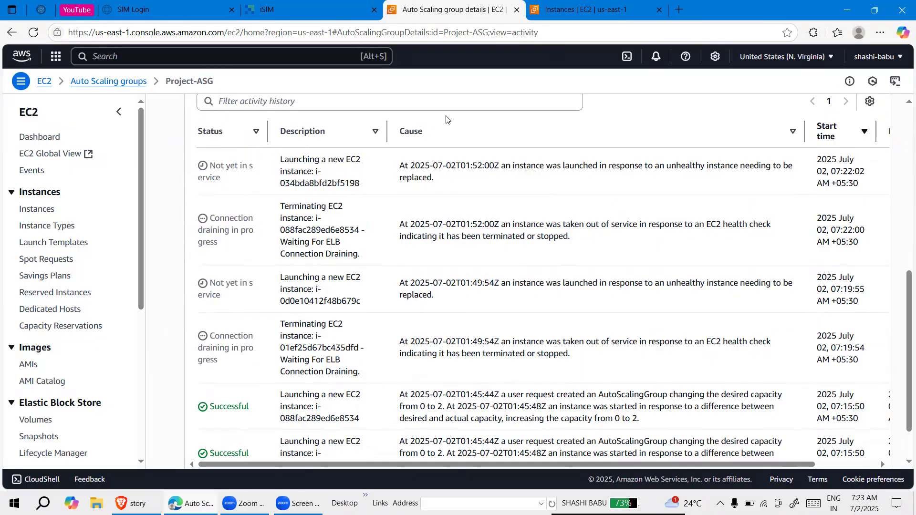
Reload the Project-ASG page, then refresh the EC2 instances list to check the replacement instances' states
click(33, 33)
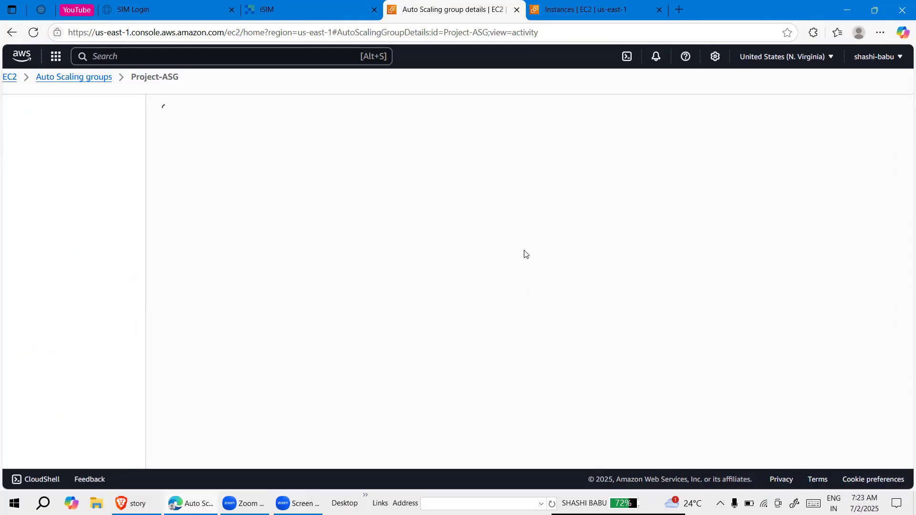
click(587, 7)
click(553, 131)
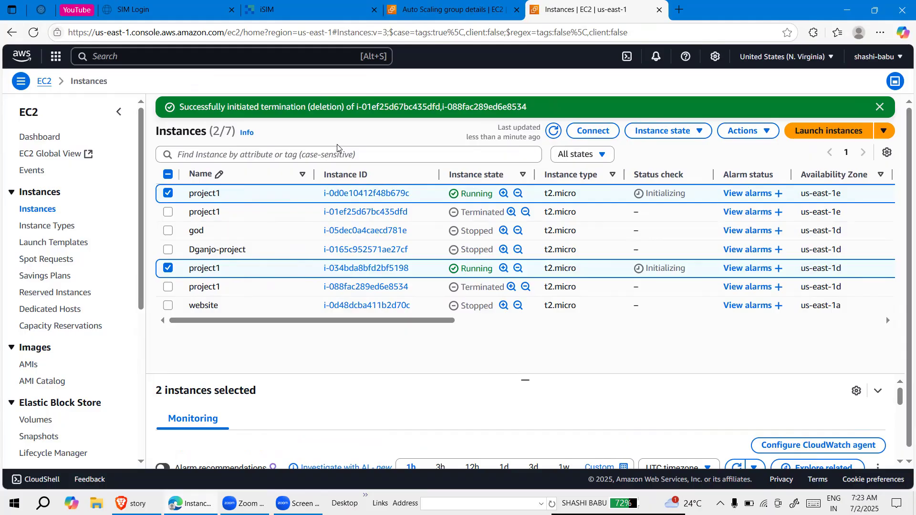
Go back to the Project-ASG activity information and examine the latest launch entry's status and cause, along with the capacity overview
click(449, 10)
scroll(300, 292, down, 6)
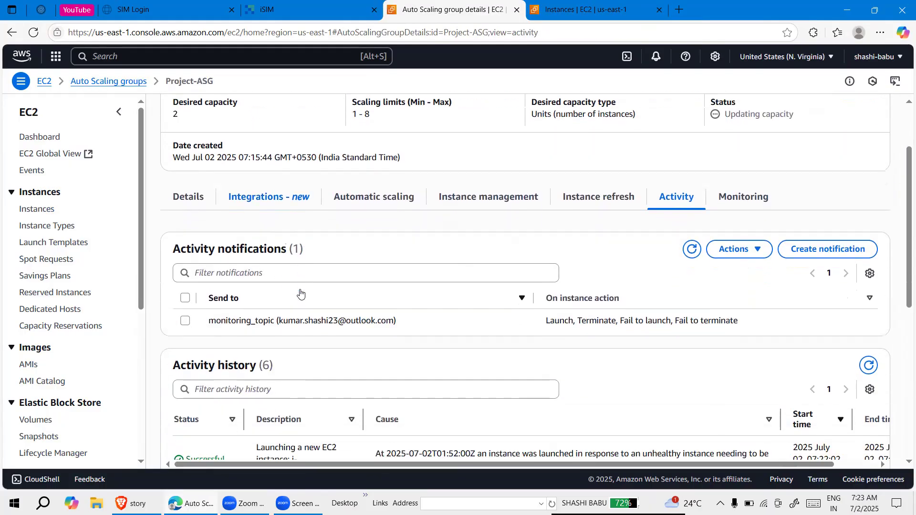
scroll(300, 292, up, 5)
scroll(276, 290, down, 4)
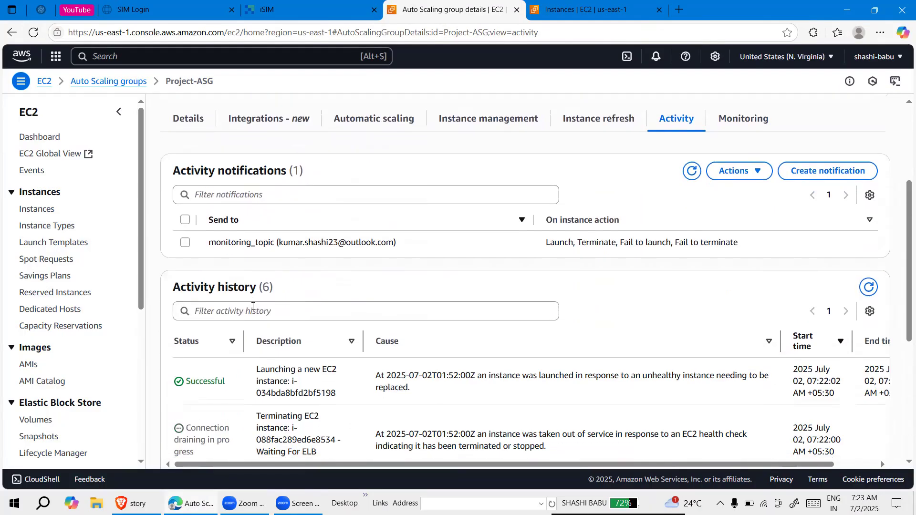
drag(226, 274, 461, 286)
click(298, 283)
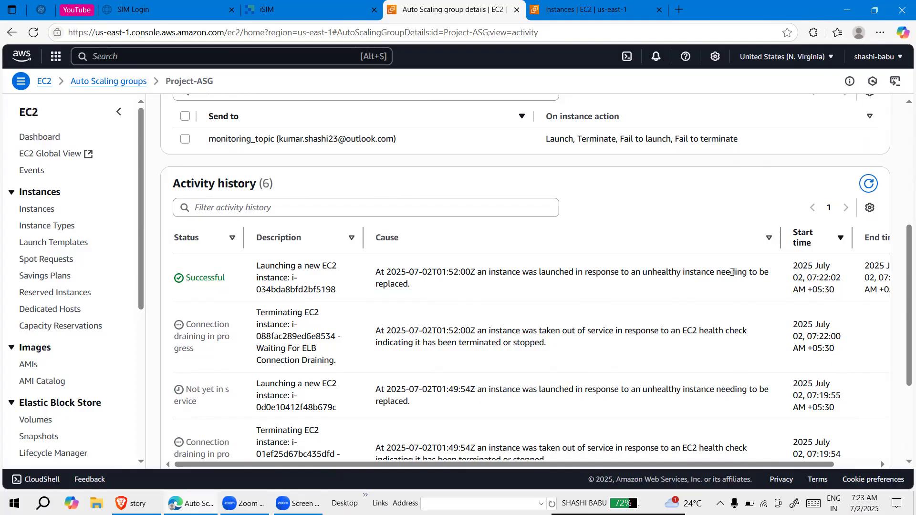
drag(412, 286, 160, 285)
scroll(85, 122, down, 1)
scroll(85, 125, up, 1)
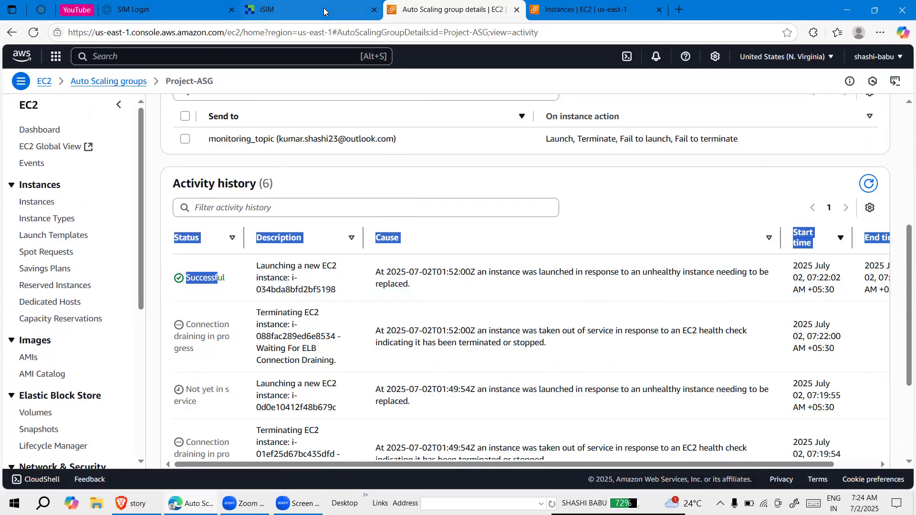
scroll(309, 228, up, 4)
scroll(309, 227, up, 2)
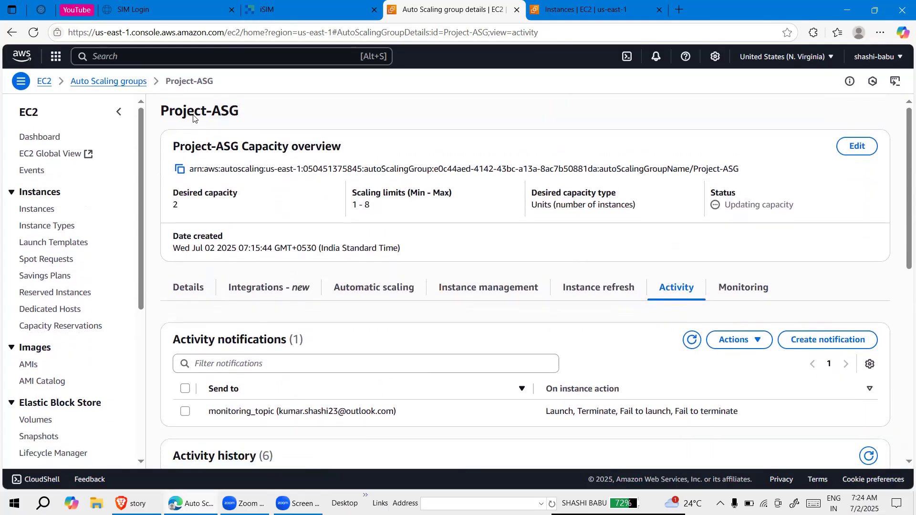
Return to the Auto Scaling groups list and select Project-ASG
click(125, 82)
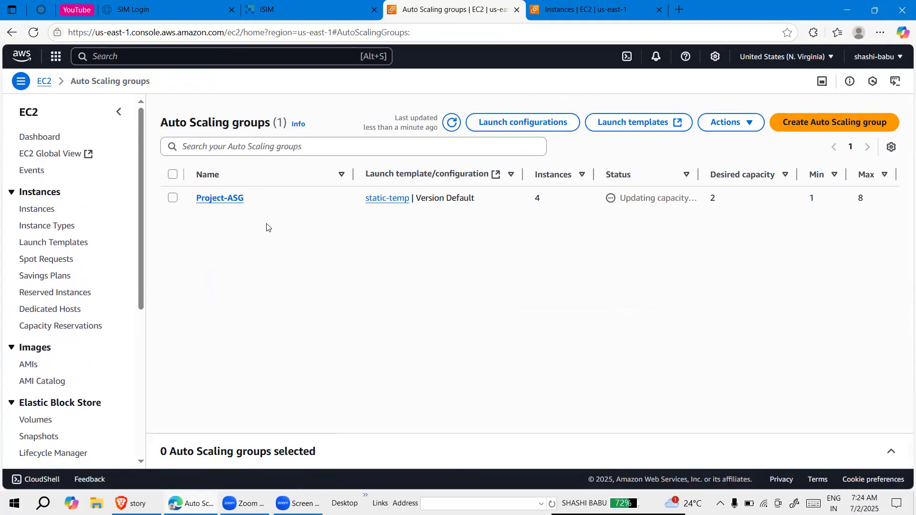
click(174, 198)
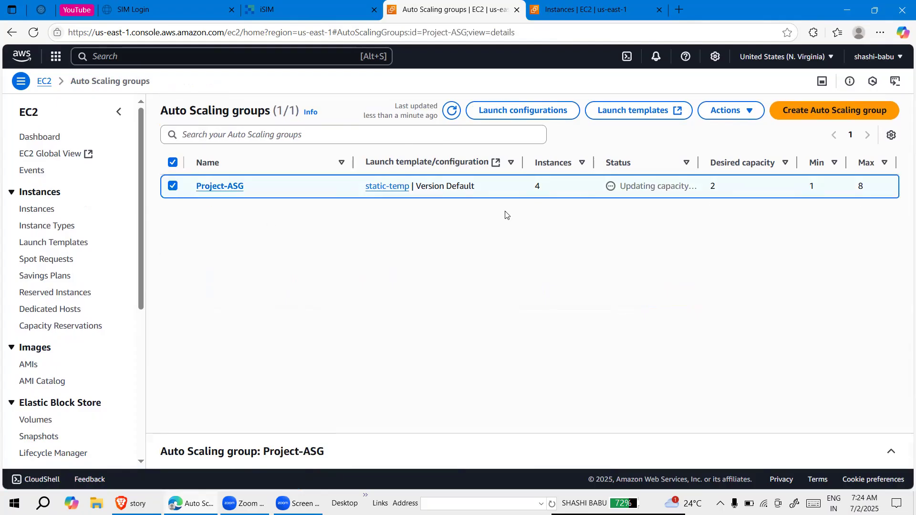